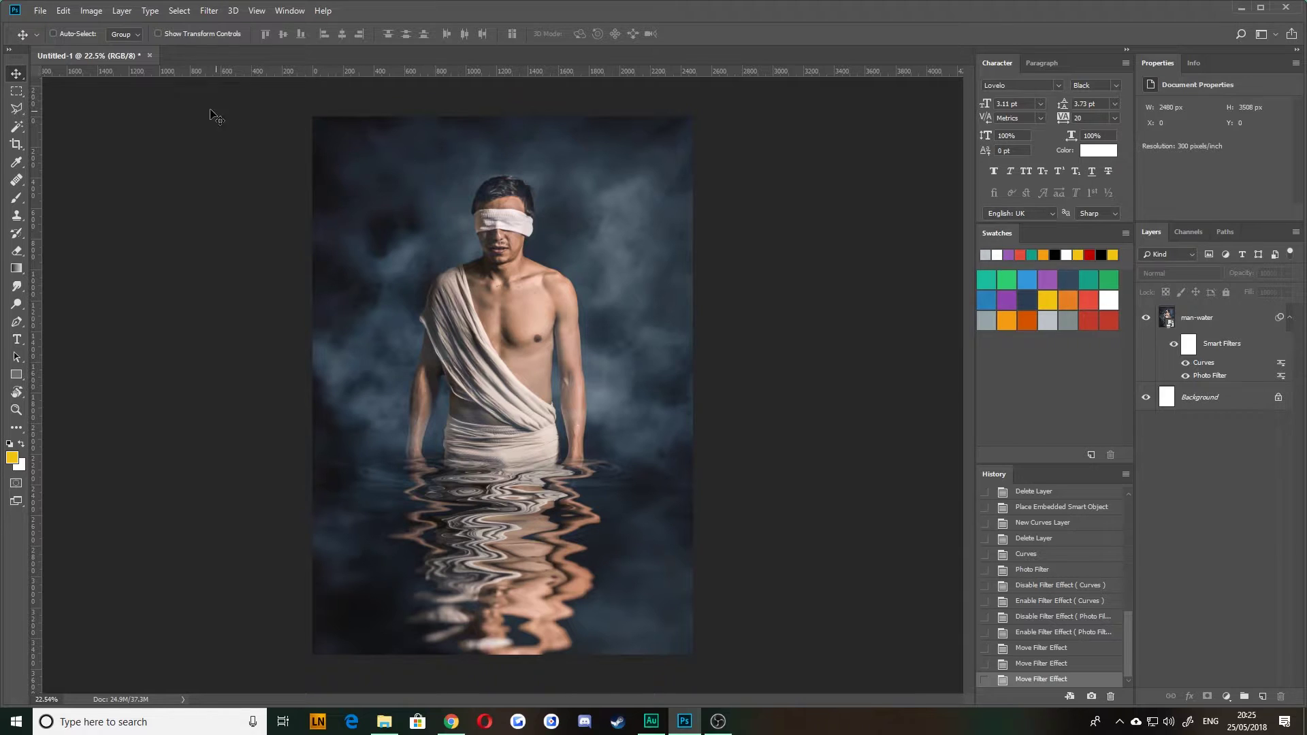
- Browse the Image adjustment options with man-water selected, closing them without applying anything
{"action": "left_click", "coordinate": [90, 11]}
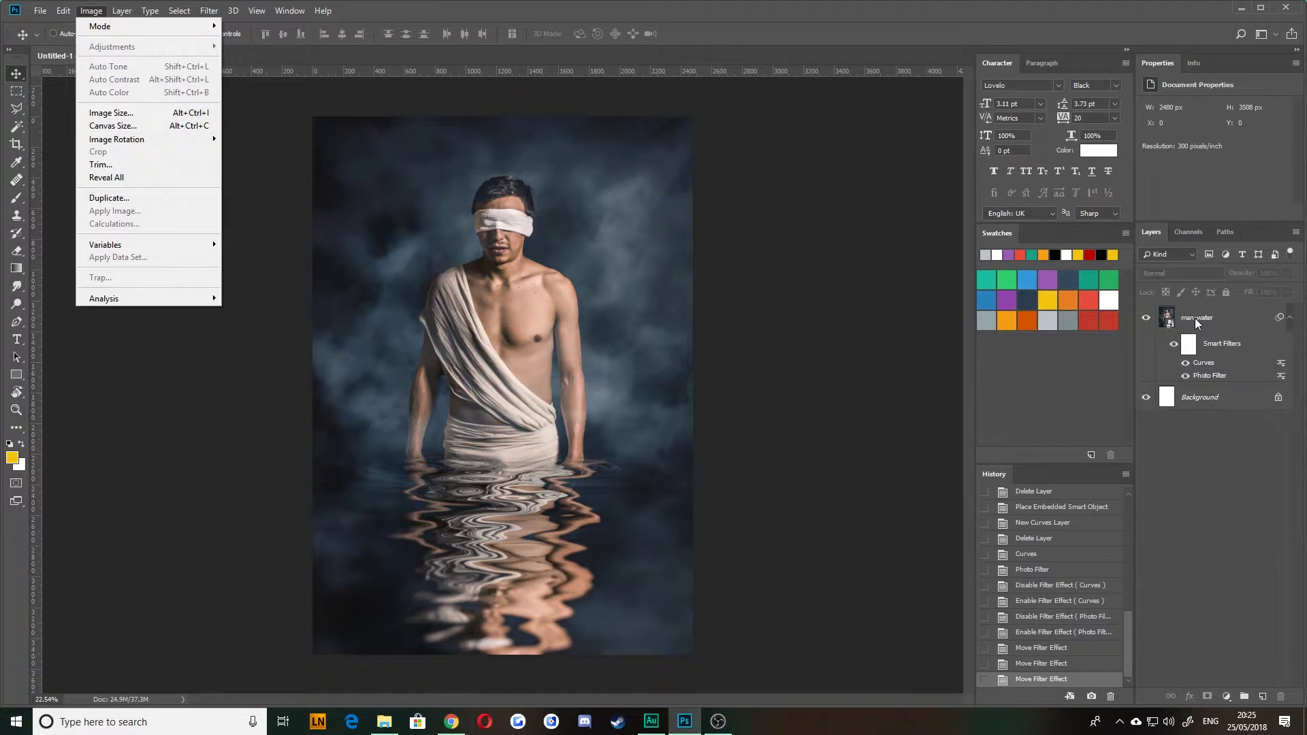
{"action": "left_click", "coordinate": [1196, 322]}
{"action": "left_click", "coordinate": [91, 11]}
{"action": "mouse_move", "coordinate": [113, 47]}
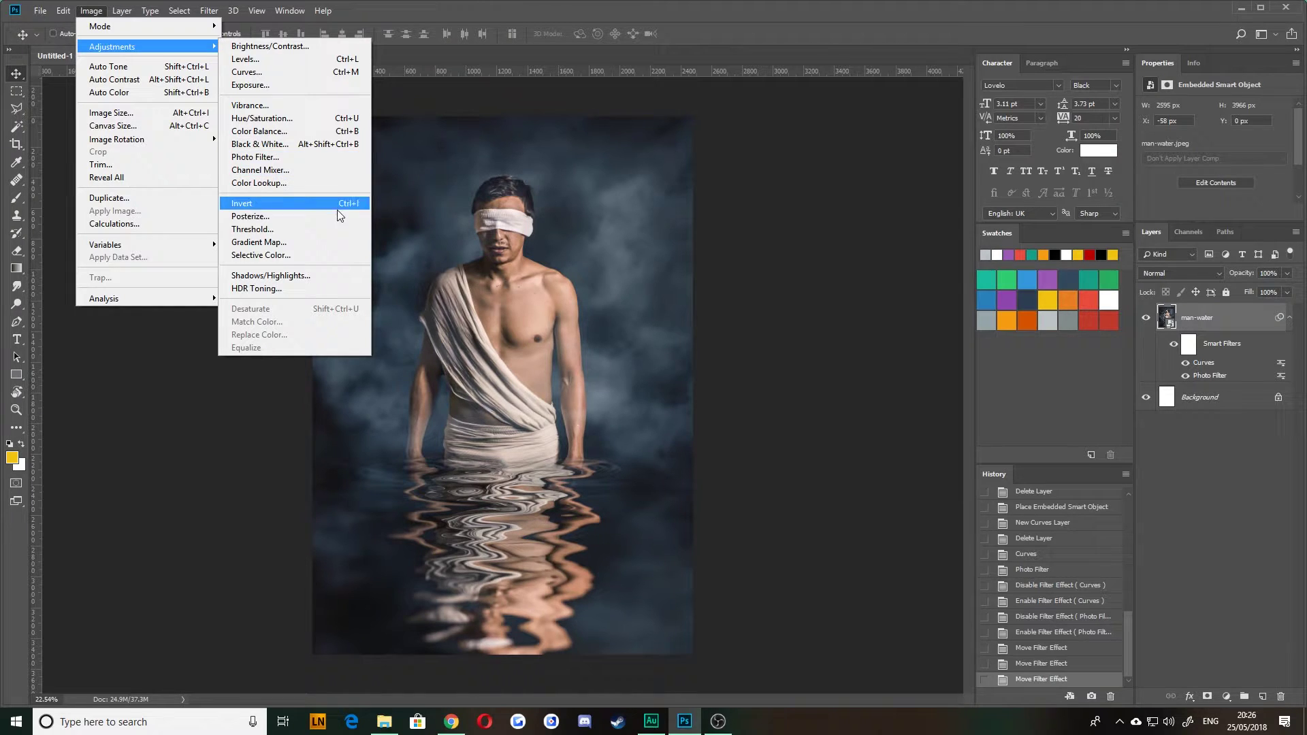
{"action": "left_click", "coordinate": [1236, 452]}
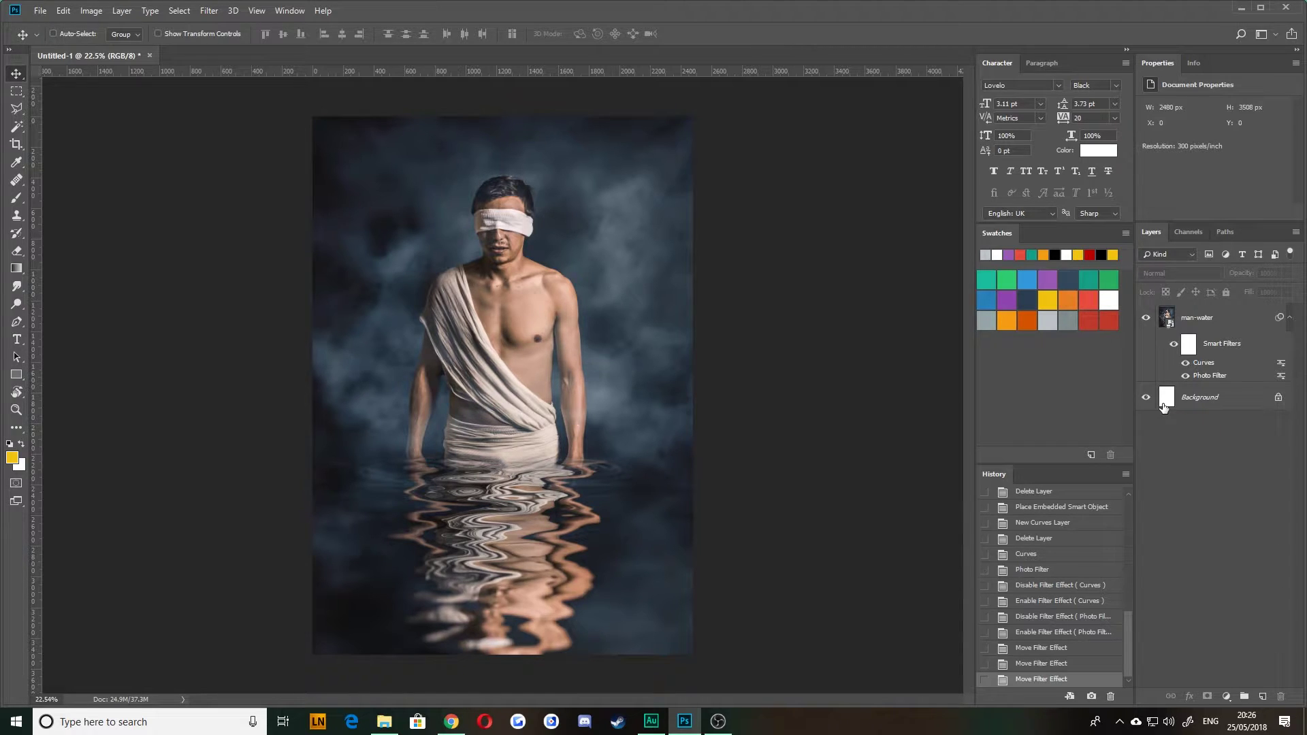
- Duplicate the man-water layer with Ctrl+J to create man-water copy
{"action": "left_click", "coordinate": [1200, 323]}
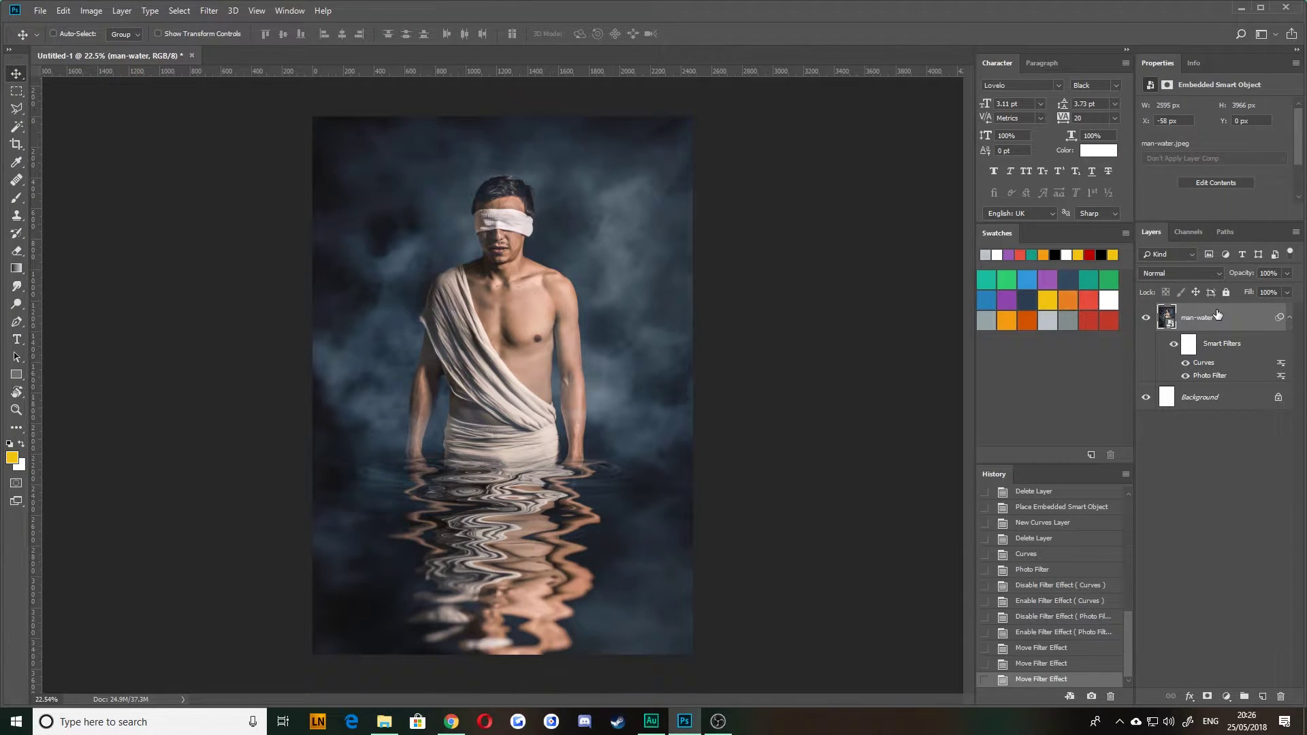
{"action": "key", "text": "ctrl+j"}
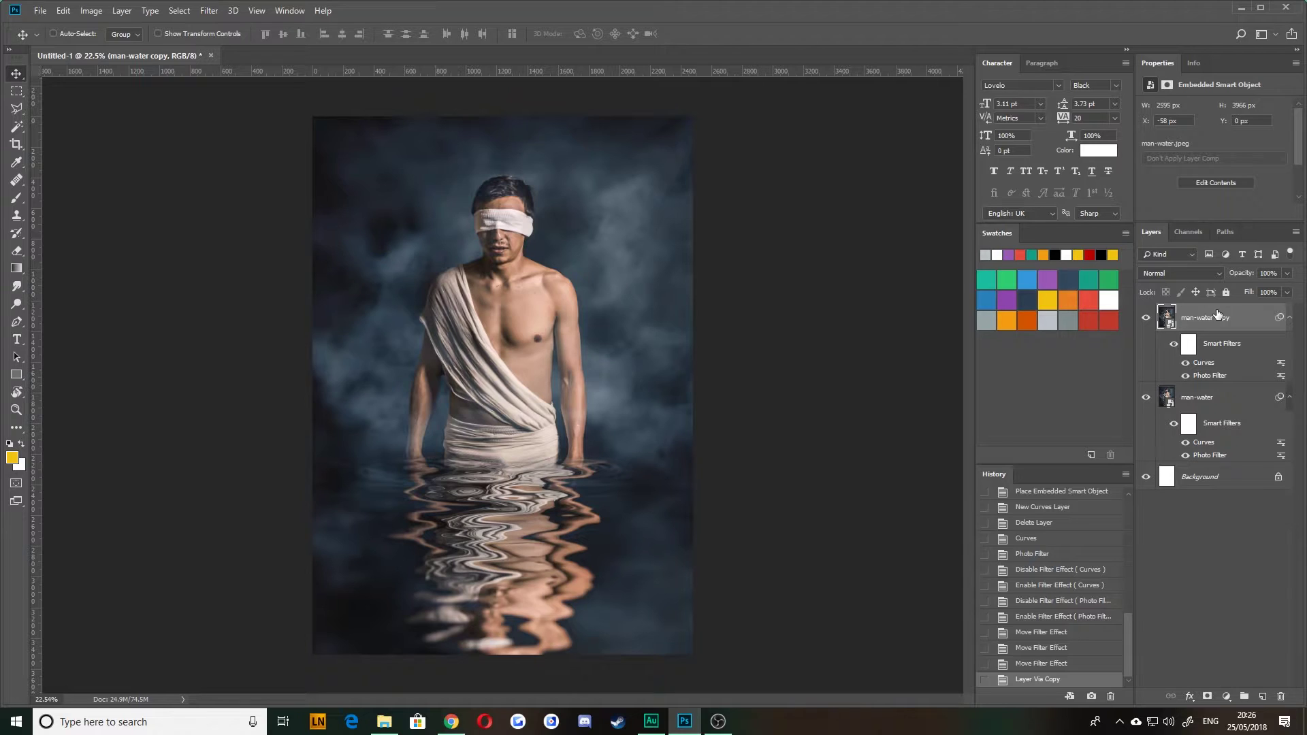
{"action": "right_click", "coordinate": [1198, 323]}
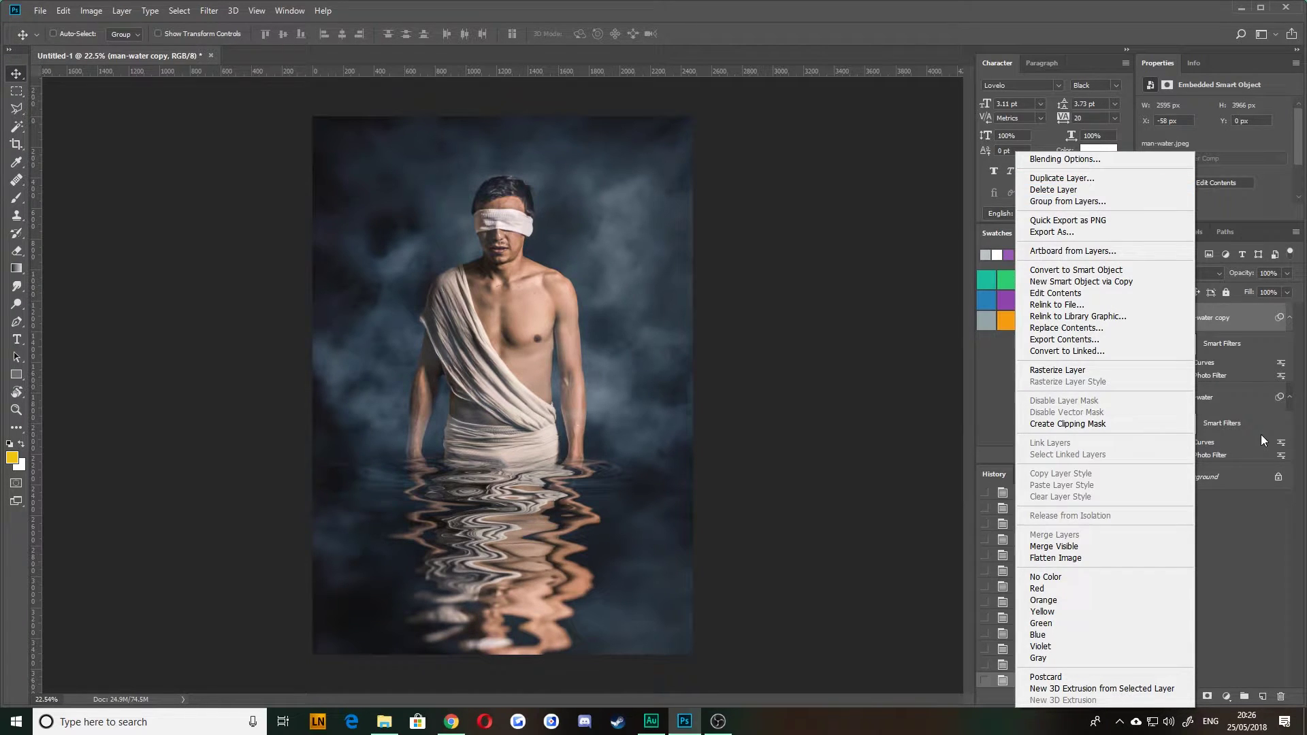
{"action": "left_click", "coordinate": [1248, 528]}
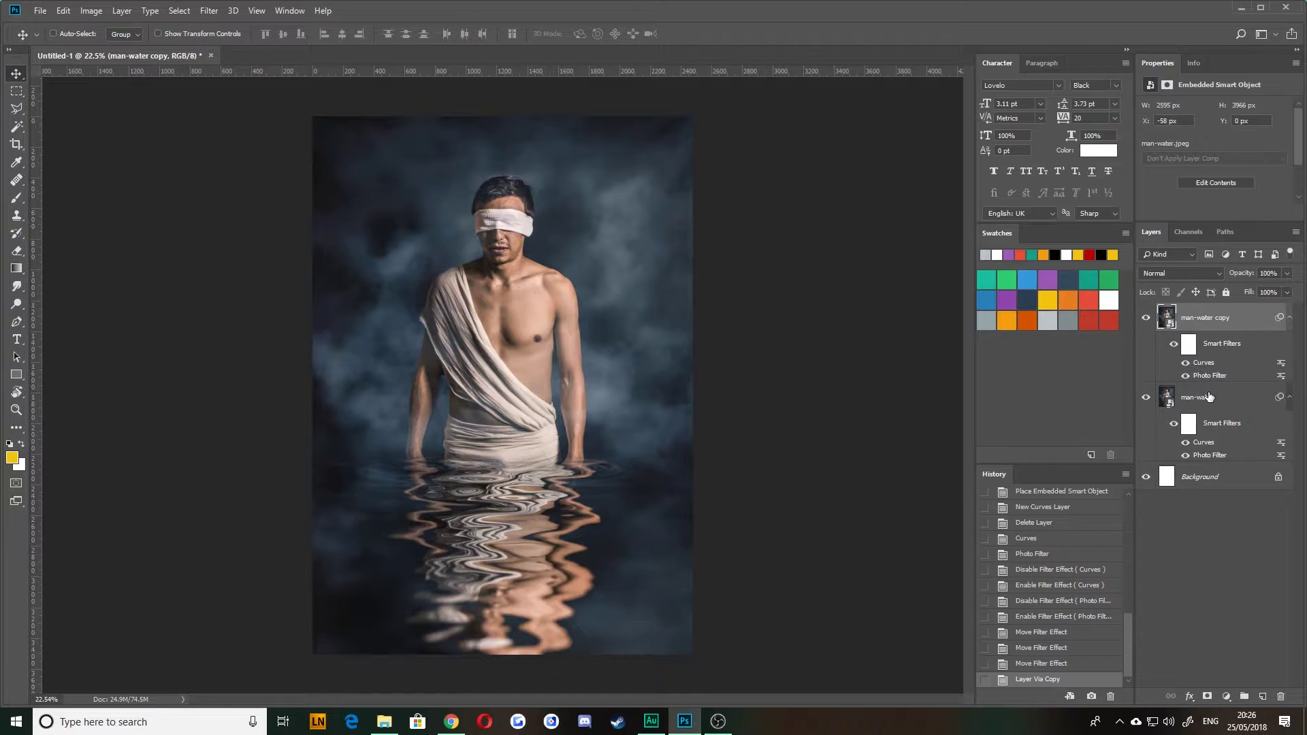
- Collapse both Smart Filters lists, hide the original man-water layer, and reselect man-water copy
{"action": "left_click", "coordinate": [1289, 398]}
{"action": "left_click", "coordinate": [1290, 317]}
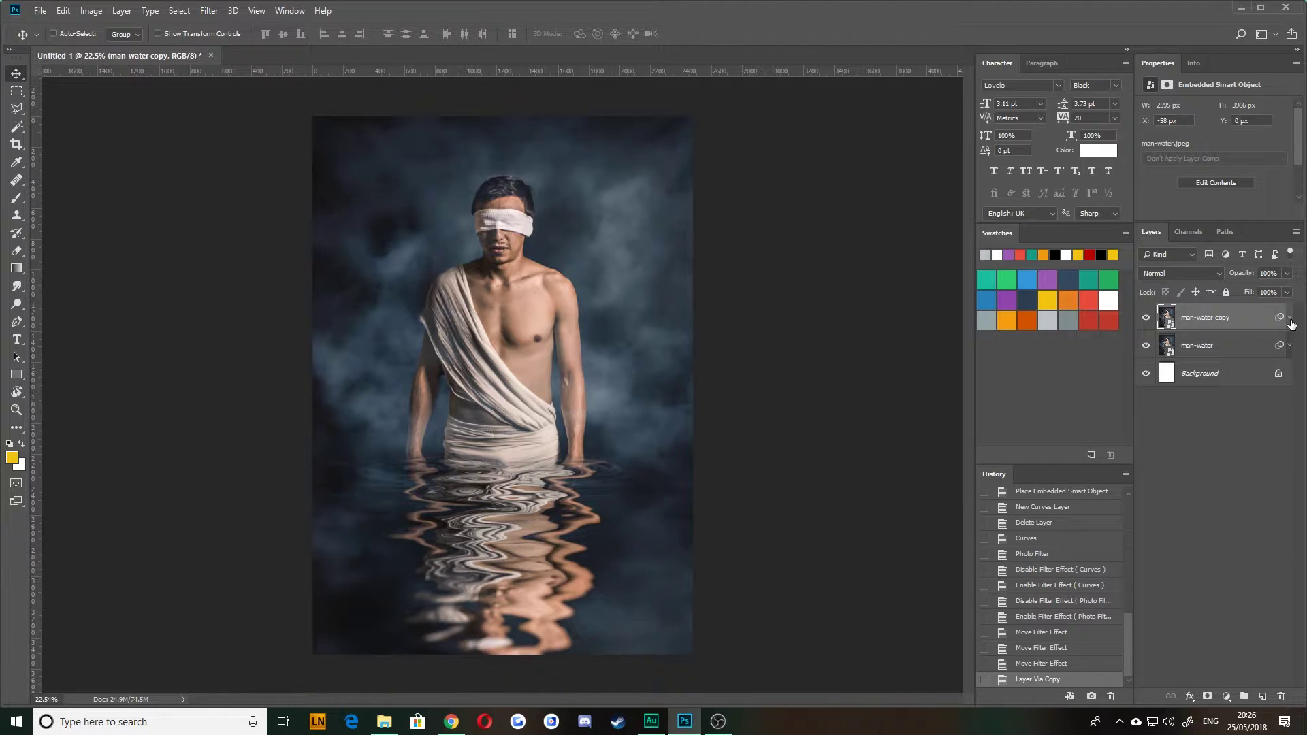
{"action": "left_click", "coordinate": [1147, 347]}
{"action": "left_click", "coordinate": [1238, 504]}
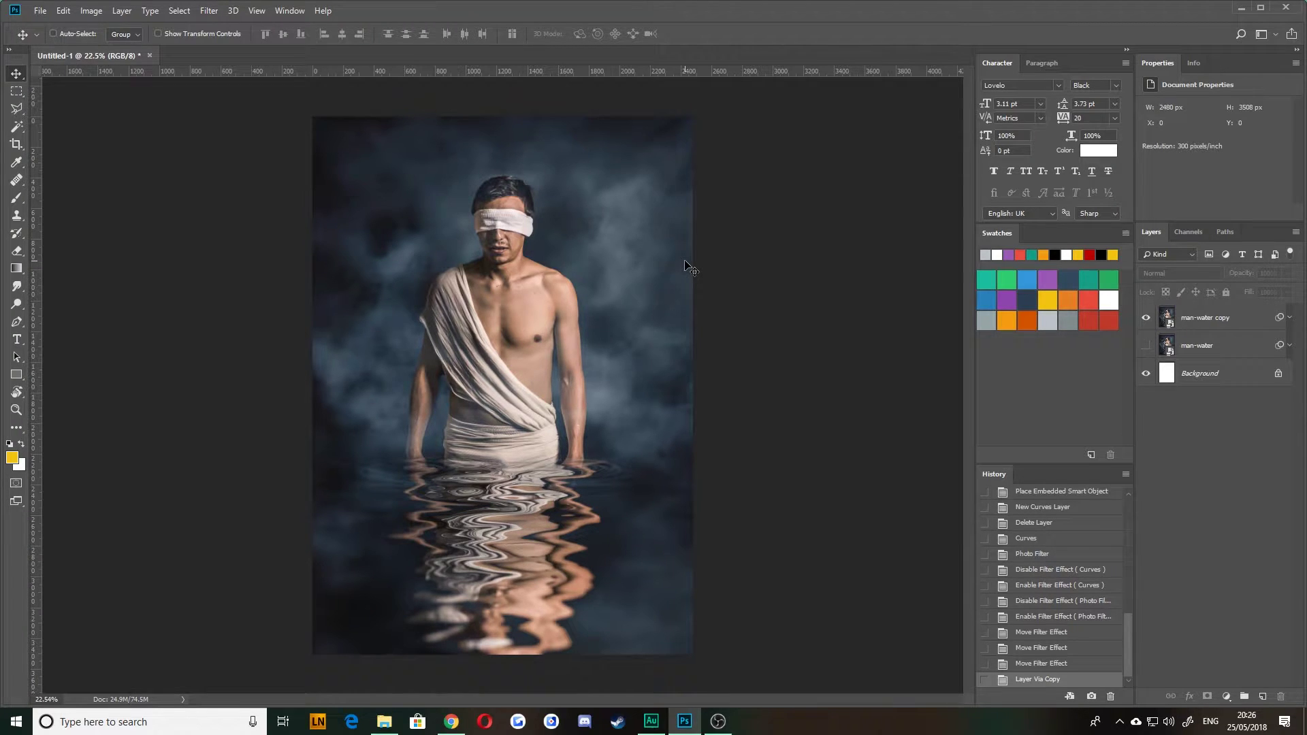
{"action": "left_click", "coordinate": [1203, 316]}
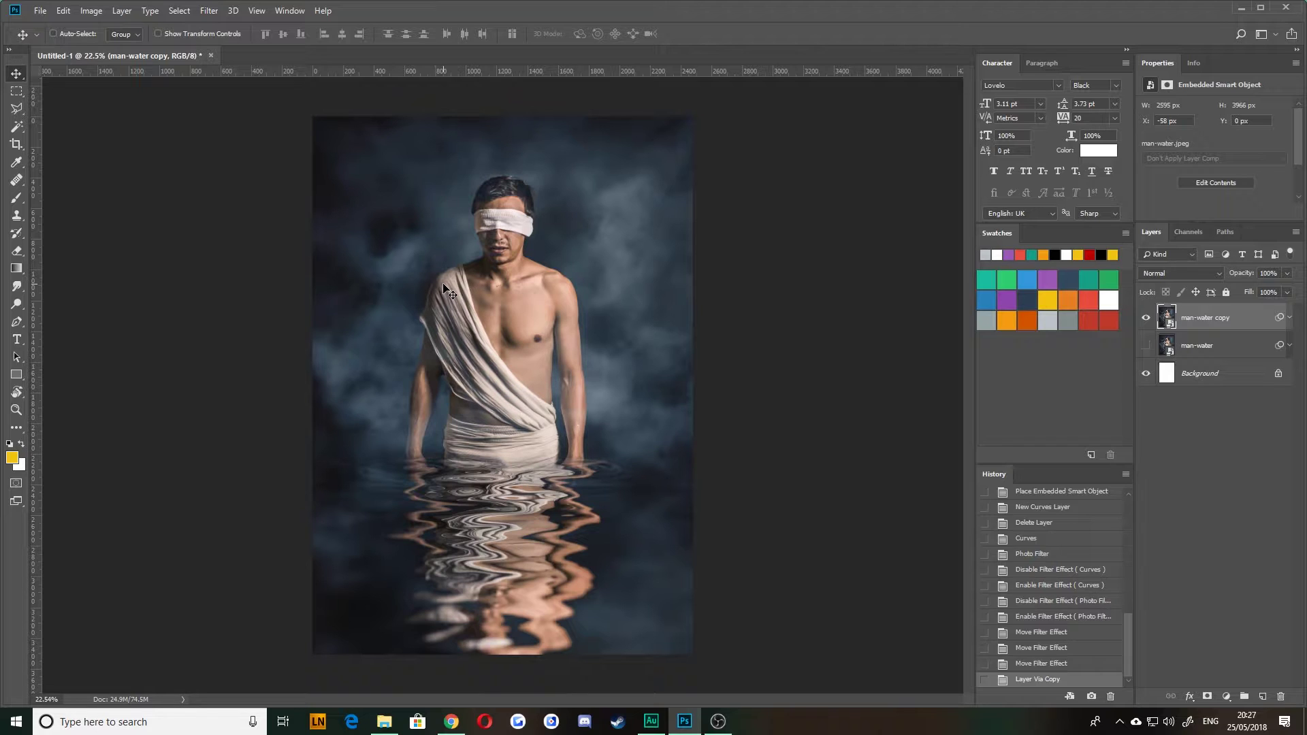
- Draw trial Rectangular Marquee boxes over the man, ending with his head and chest selected
{"action": "left_click", "coordinate": [17, 91]}
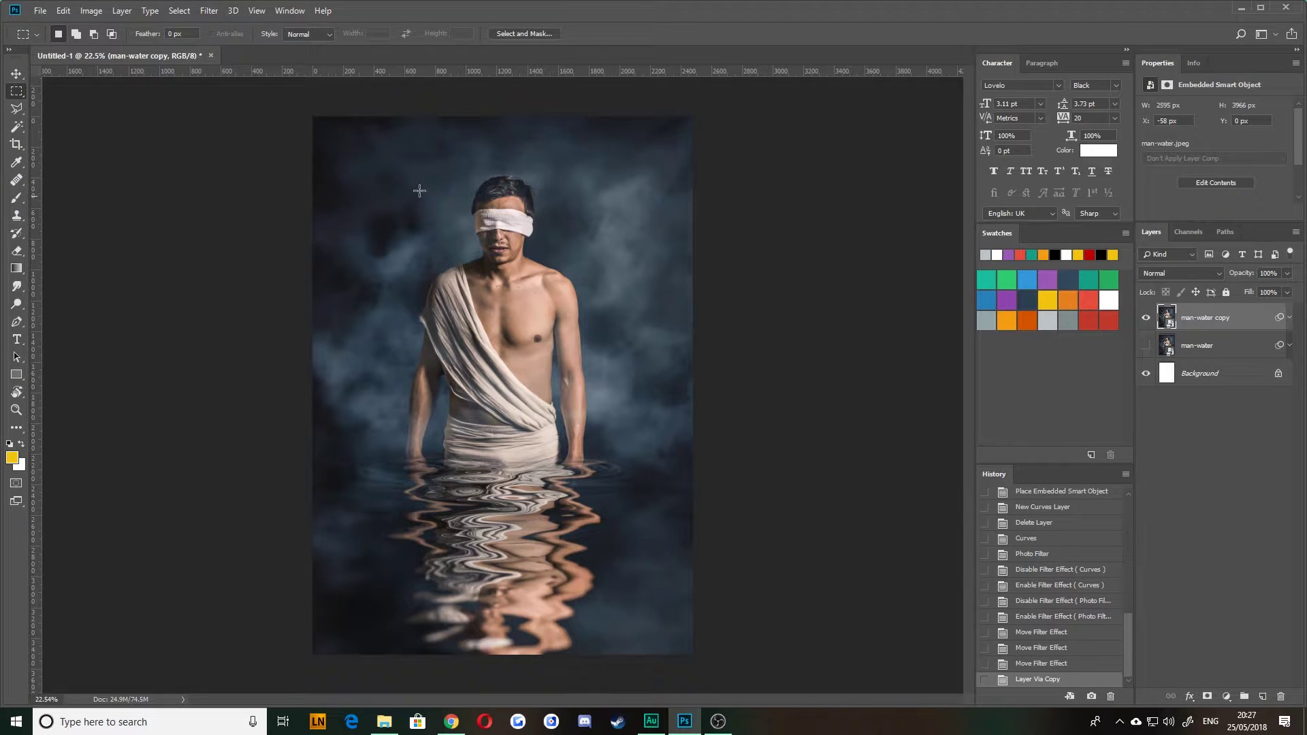
{"action": "left_click_drag", "start_coordinate": [362, 164], "coordinate": [545, 269]}
{"action": "left_click_drag", "start_coordinate": [470, 293], "coordinate": [606, 204]}
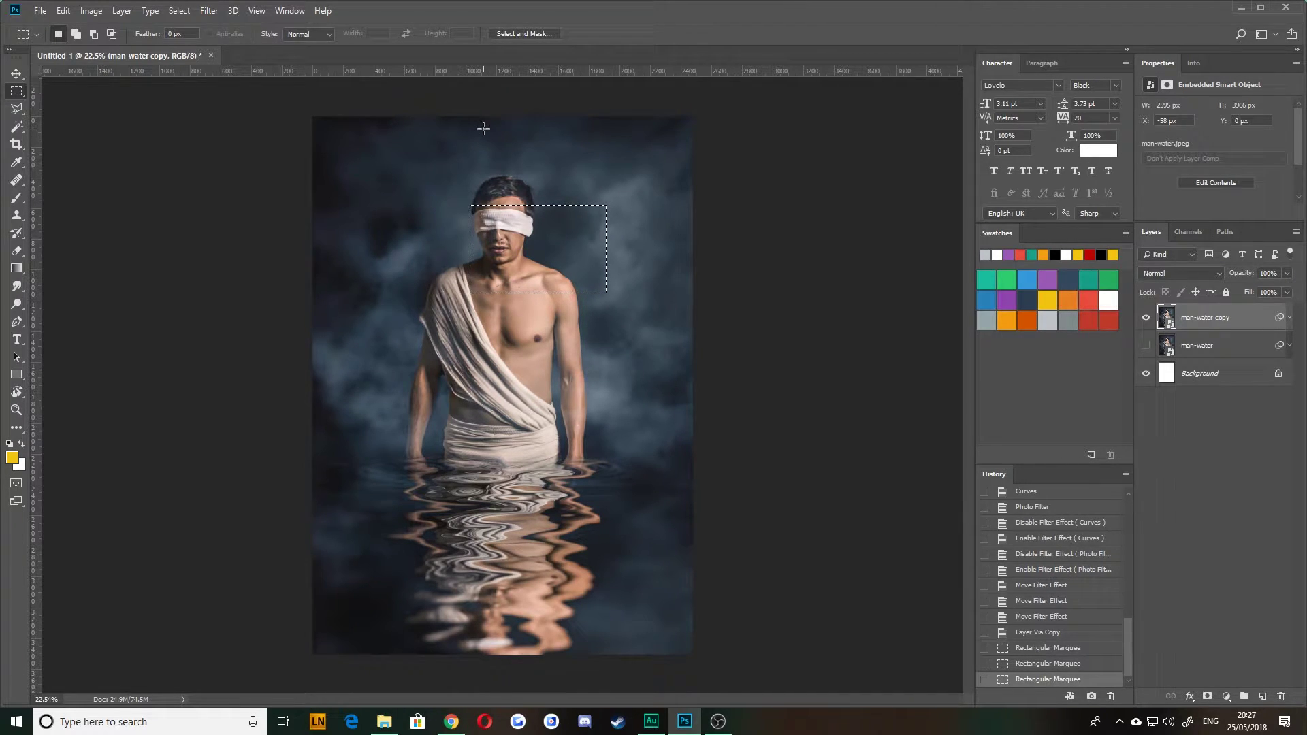
{"action": "left_click_drag", "start_coordinate": [394, 156], "coordinate": [626, 447]}
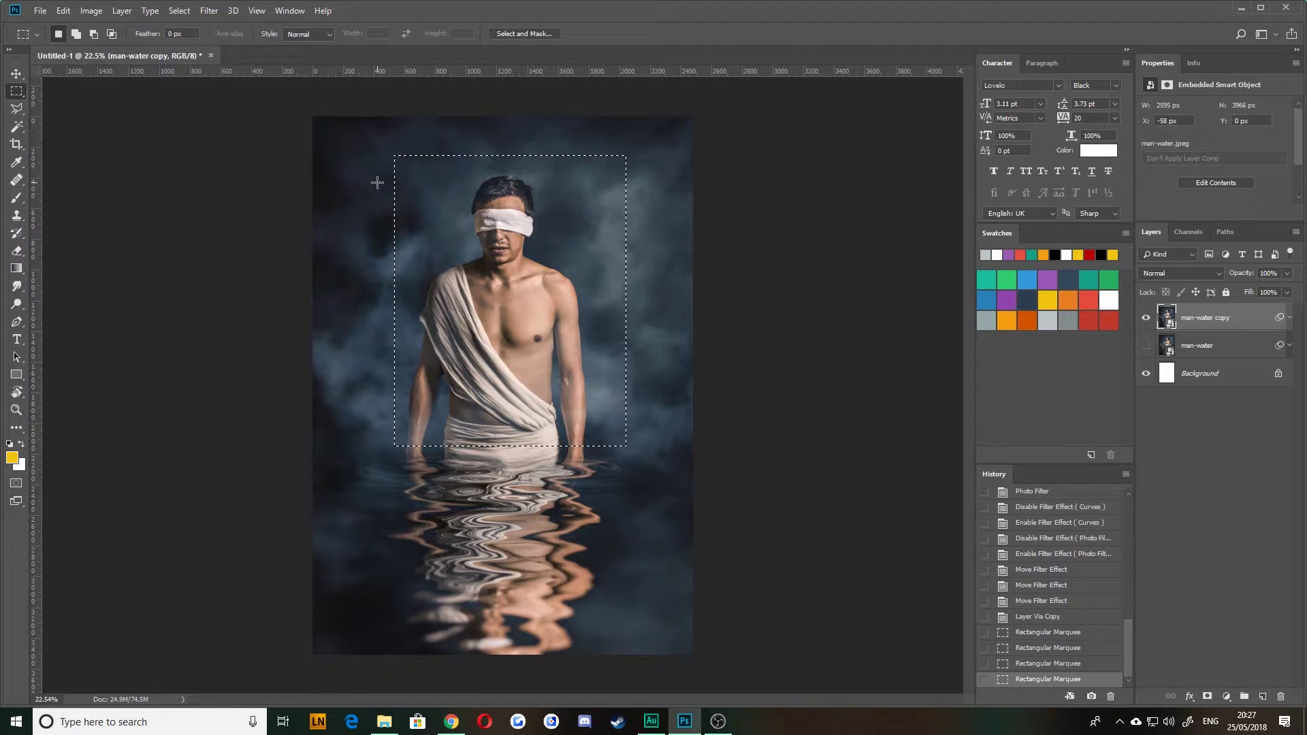
{"action": "left_click", "coordinate": [377, 214]}
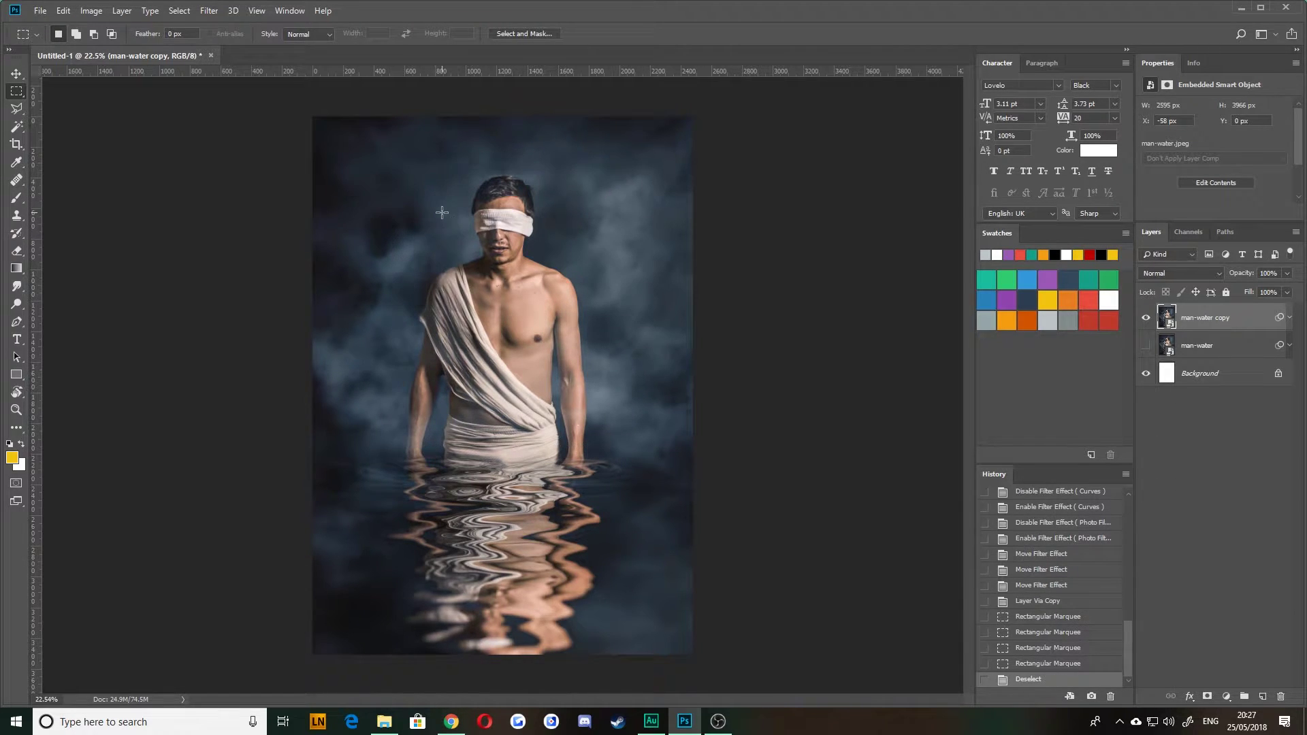
{"action": "left_click_drag", "start_coordinate": [382, 177], "coordinate": [576, 407]}
{"action": "left_click", "coordinate": [458, 199]}
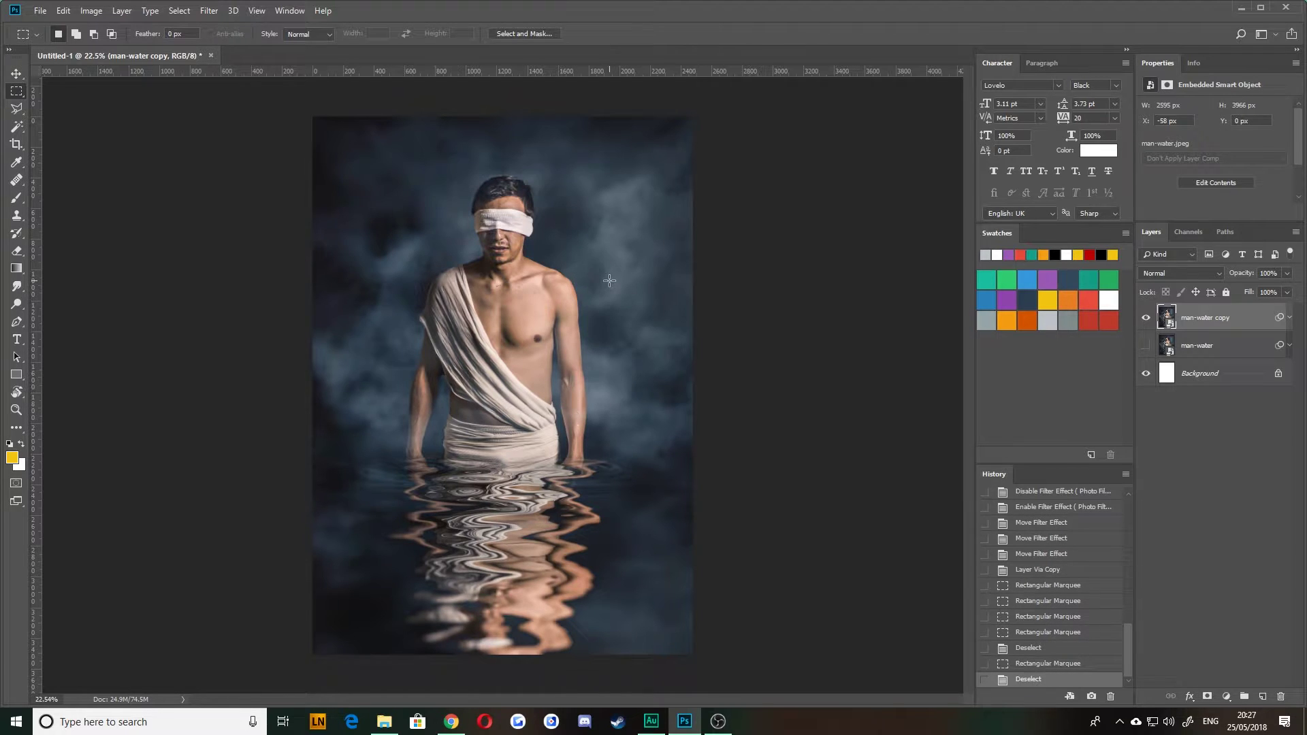
{"action": "left_click_drag", "start_coordinate": [369, 166], "coordinate": [569, 383]}
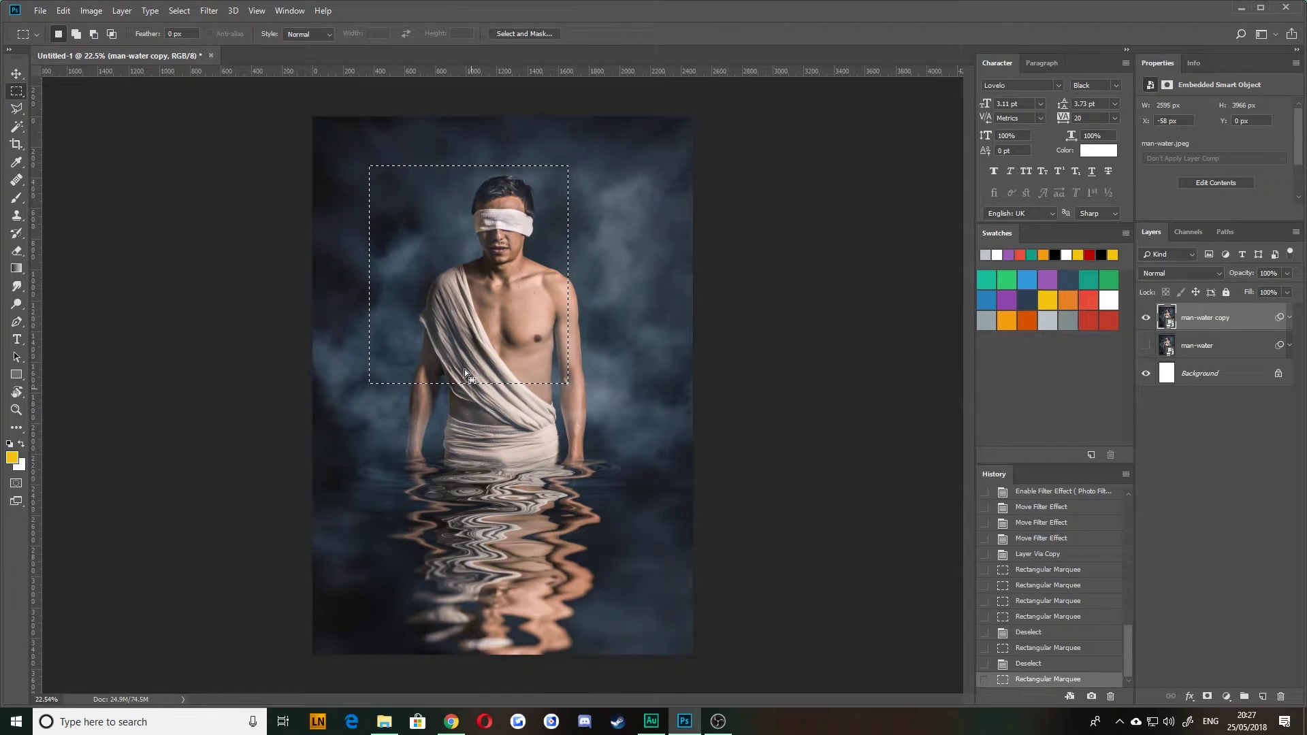
{"action": "left_click", "coordinate": [559, 410]}
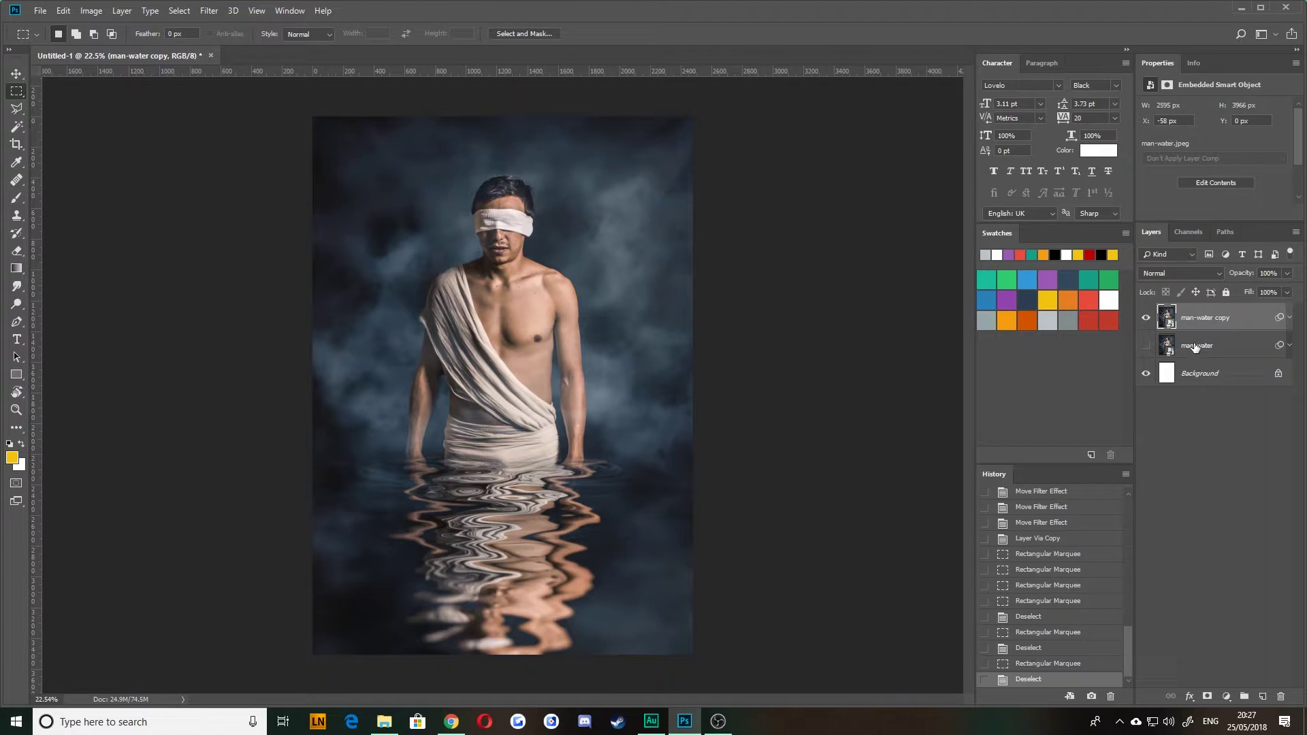
{"action": "key", "text": "ctrl+j"}
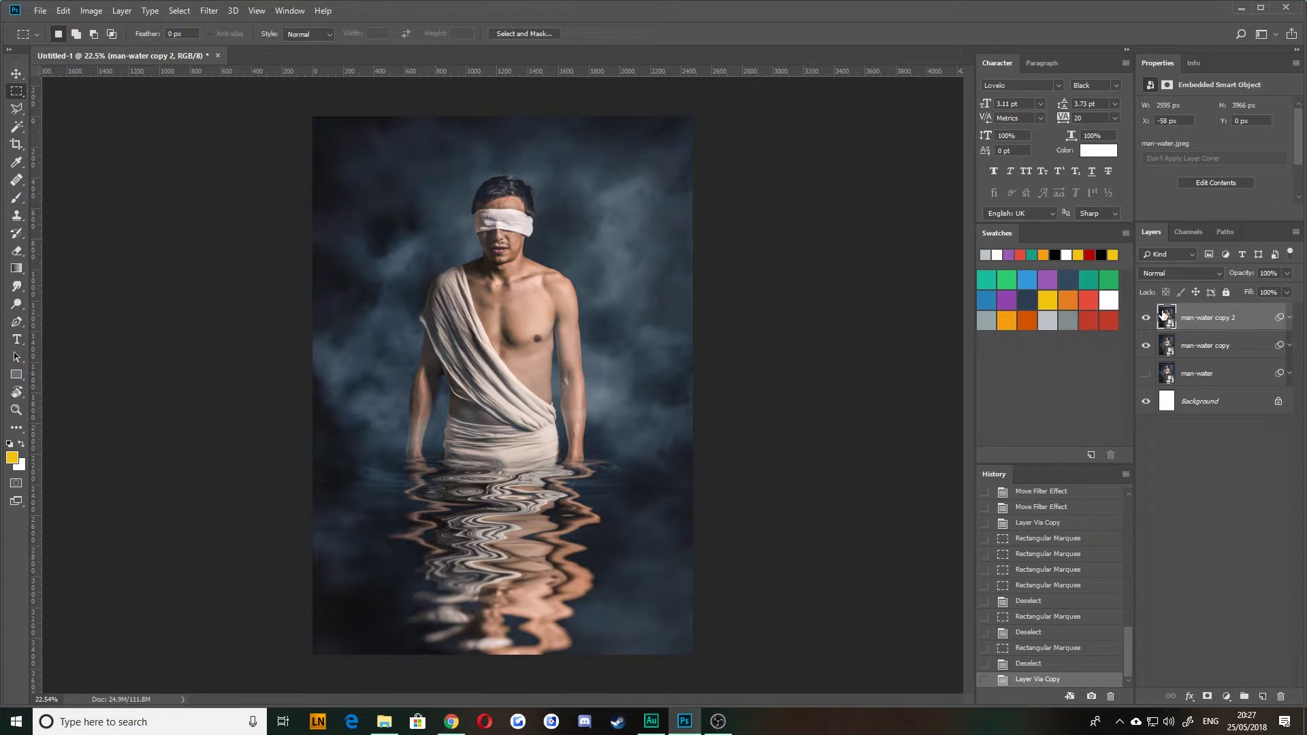
{"action": "key", "text": "Delete"}
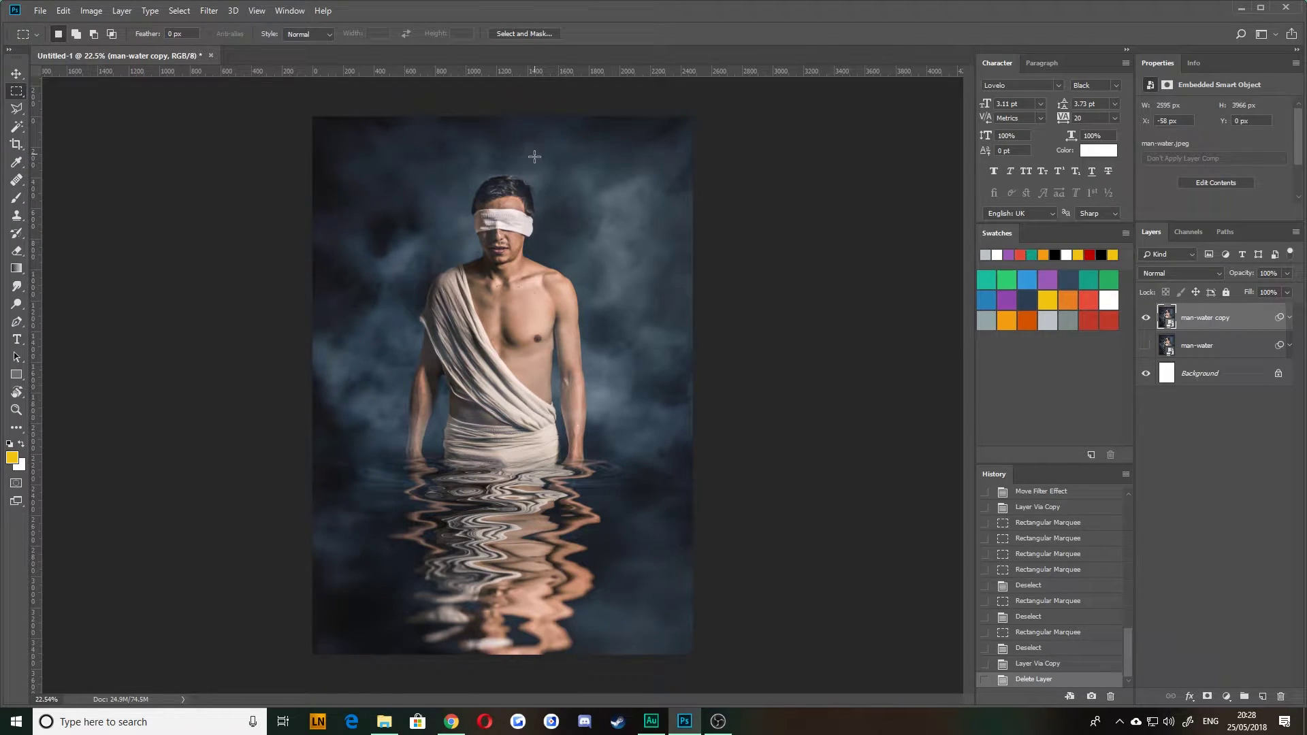
- Select a 432 × 3022 px vertical strip from above the head through the reflection, nudged left
{"action": "left_click_drag", "start_coordinate": [536, 154], "coordinate": [470, 617]}
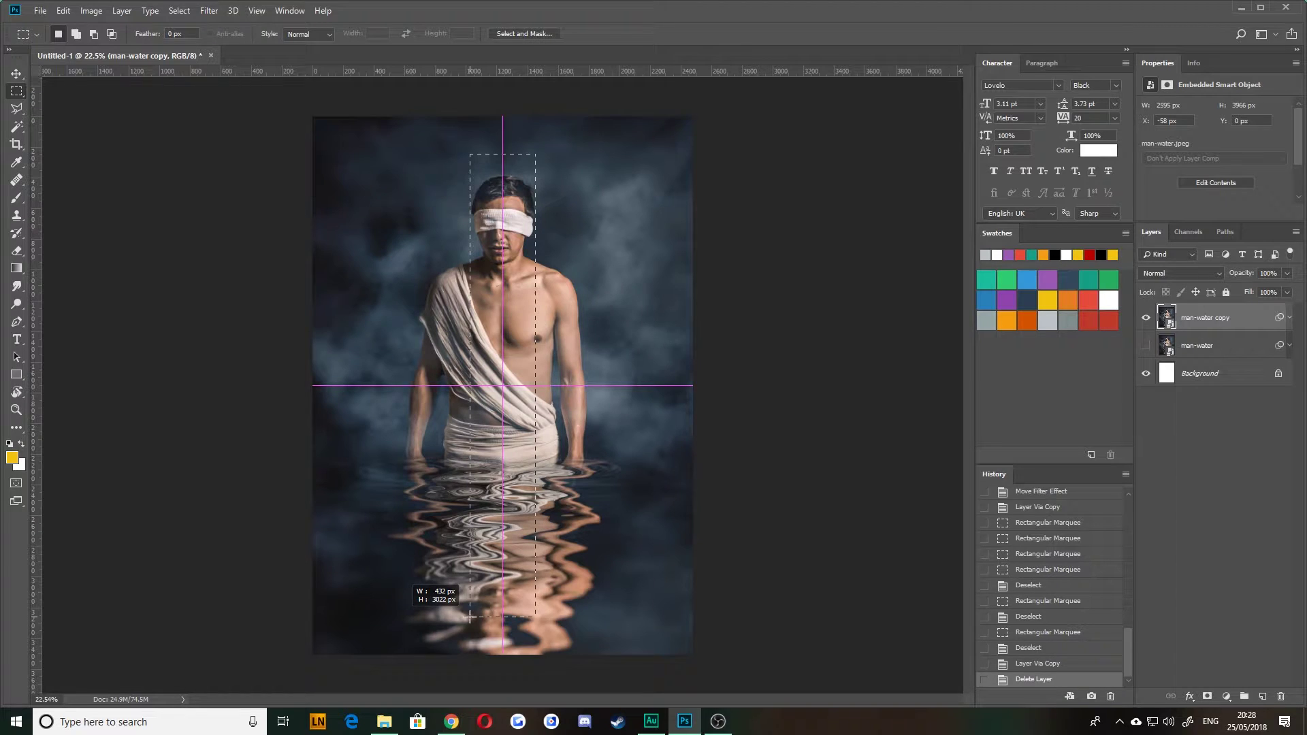
{"action": "left_click_drag", "start_coordinate": [469, 616], "coordinate": [469, 617]}
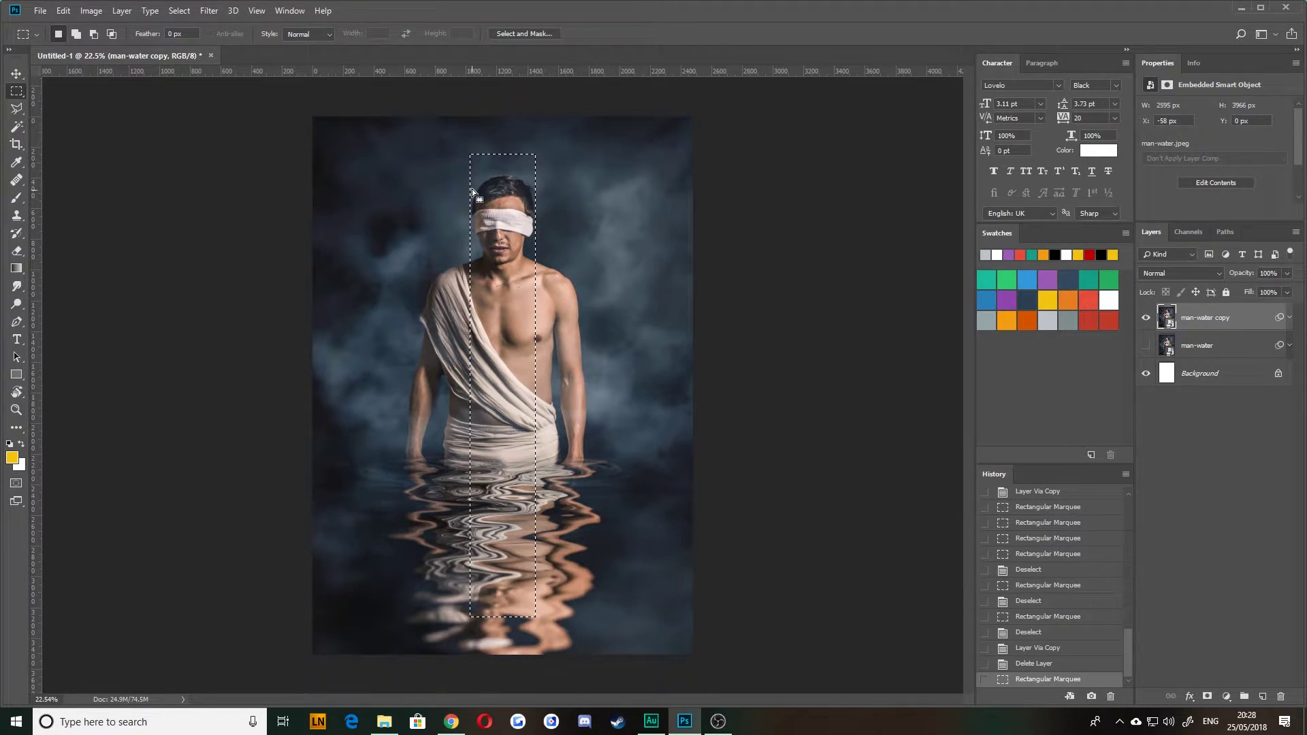
{"action": "left_click_drag", "start_coordinate": [472, 189], "coordinate": [433, 193]}
- Return the strip selection to the man's centre and undo trial Move-tool shifts of the layer
{"action": "key", "text": "ctrl+z"}
{"action": "left_click", "coordinate": [19, 72]}
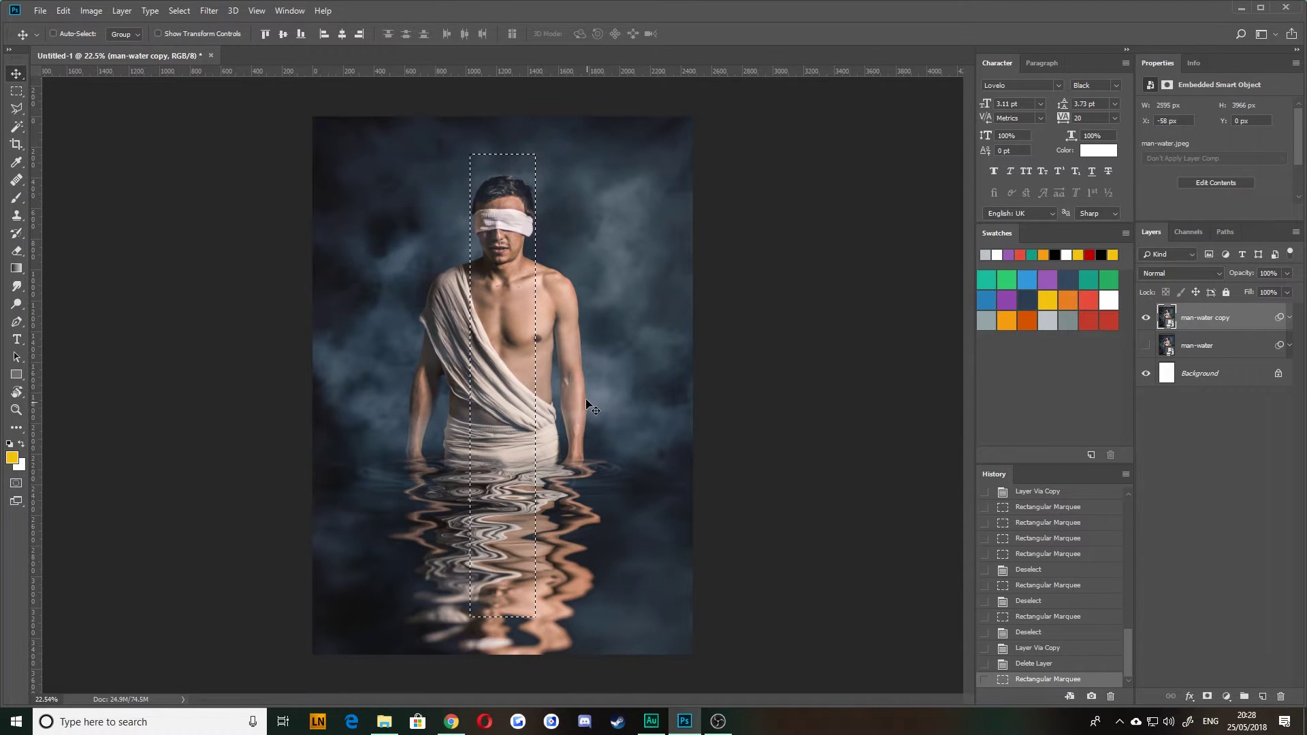
{"action": "left_click_drag", "start_coordinate": [511, 378], "coordinate": [489, 289]}
{"action": "left_click_drag", "start_coordinate": [523, 526], "coordinate": [633, 527]}
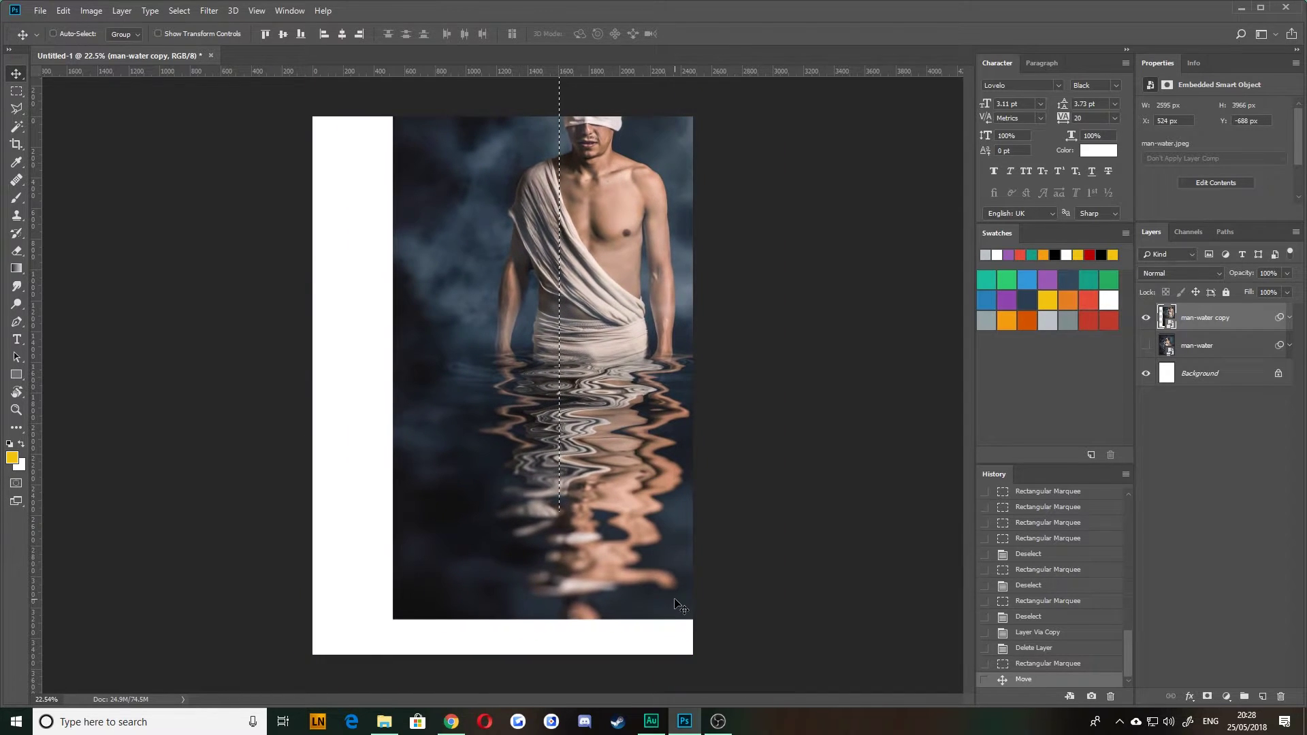
{"action": "key", "text": "ctrl+alt+z"}
{"action": "key", "text": "ctrl+alt+z"}
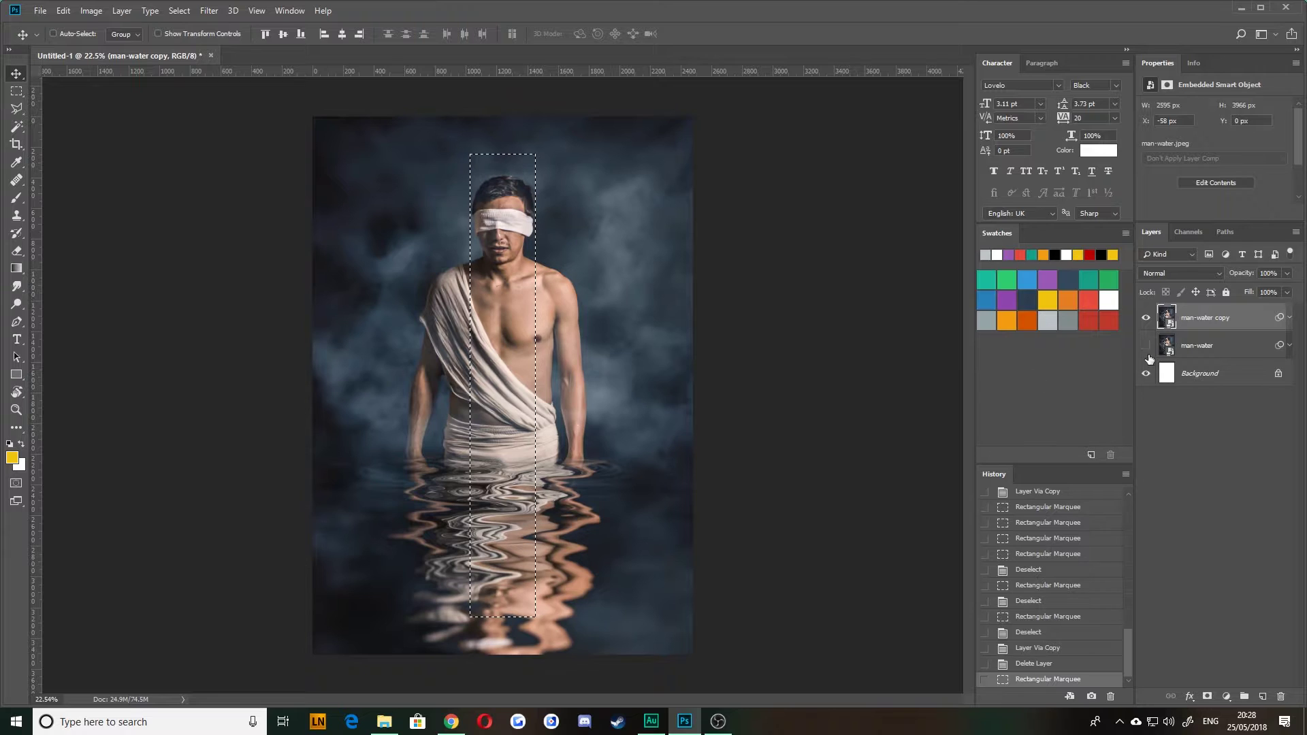
- Try rasterizing the man-water copy layer, then undo it
{"action": "right_click", "coordinate": [1203, 322]}
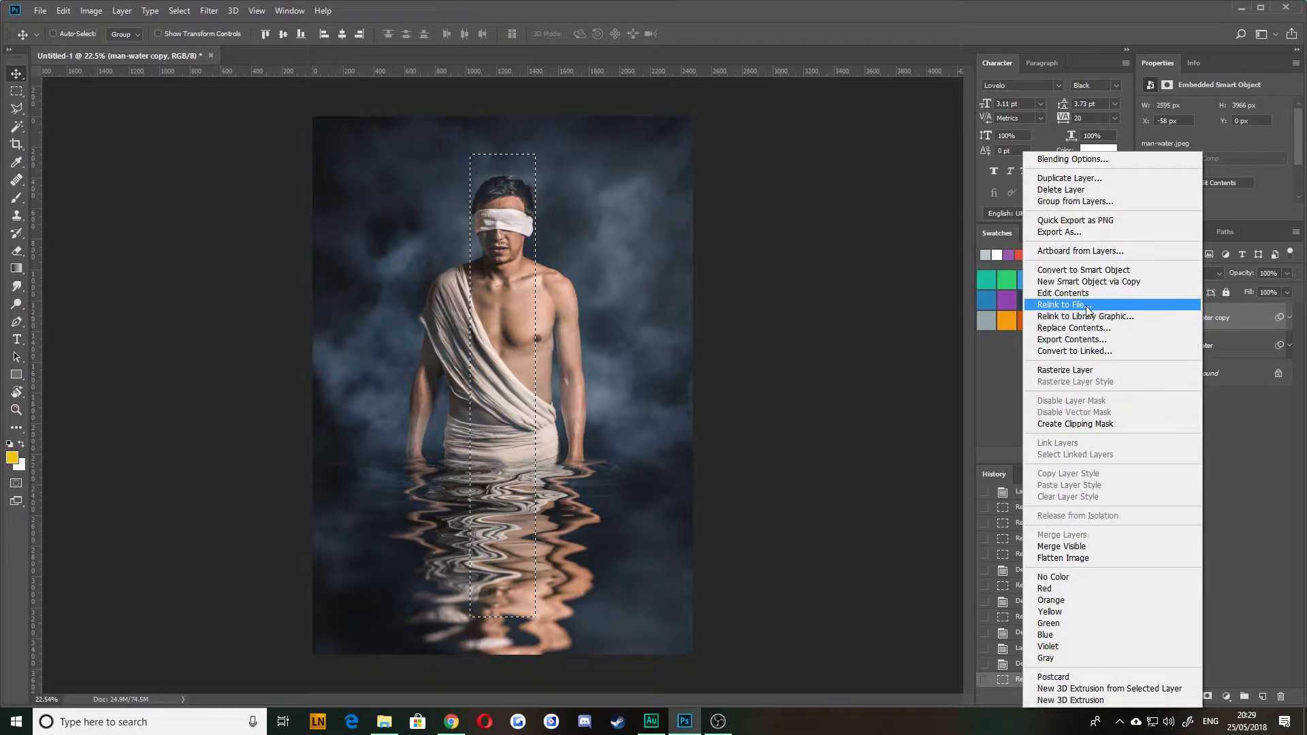
{"action": "left_click", "coordinate": [1089, 369]}
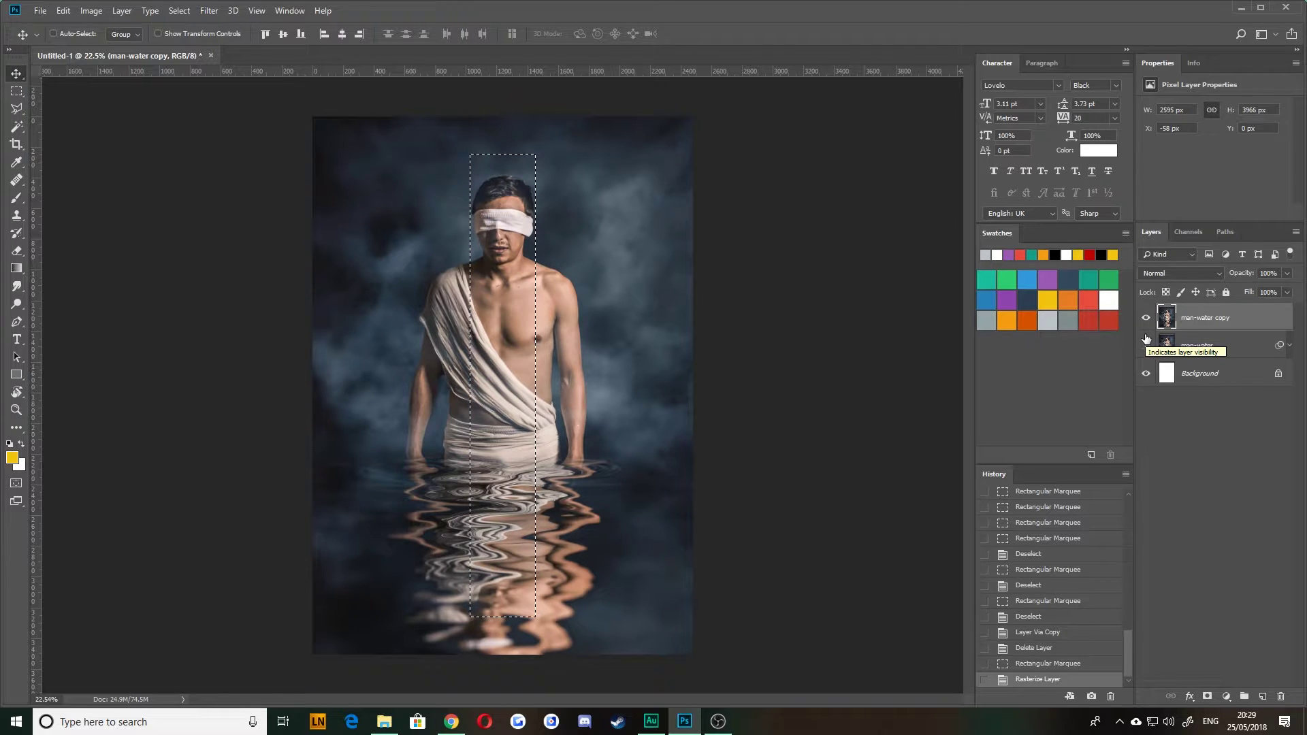
{"action": "key", "text": "ctrl+z"}
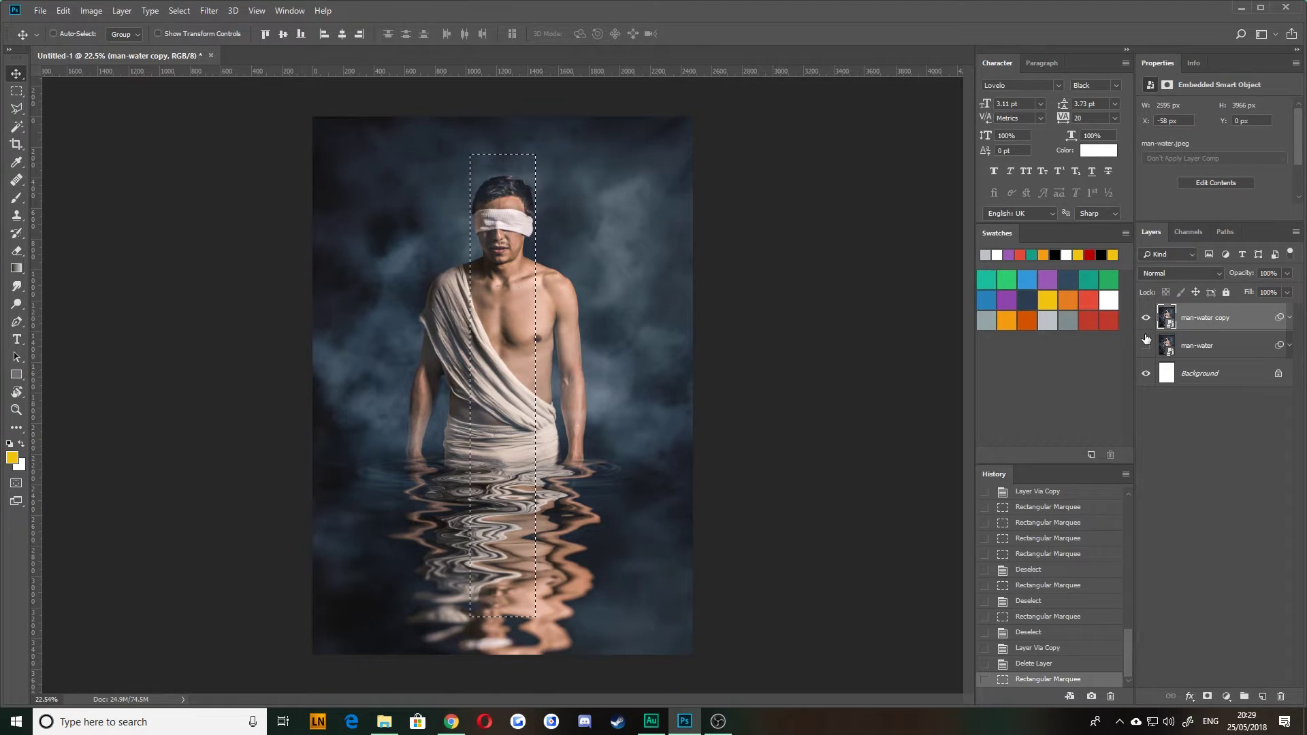
- Copy the strip selection onto a new Layer 1 and check it by toggling man-water copy's visibility
{"action": "left_click", "coordinate": [1145, 344]}
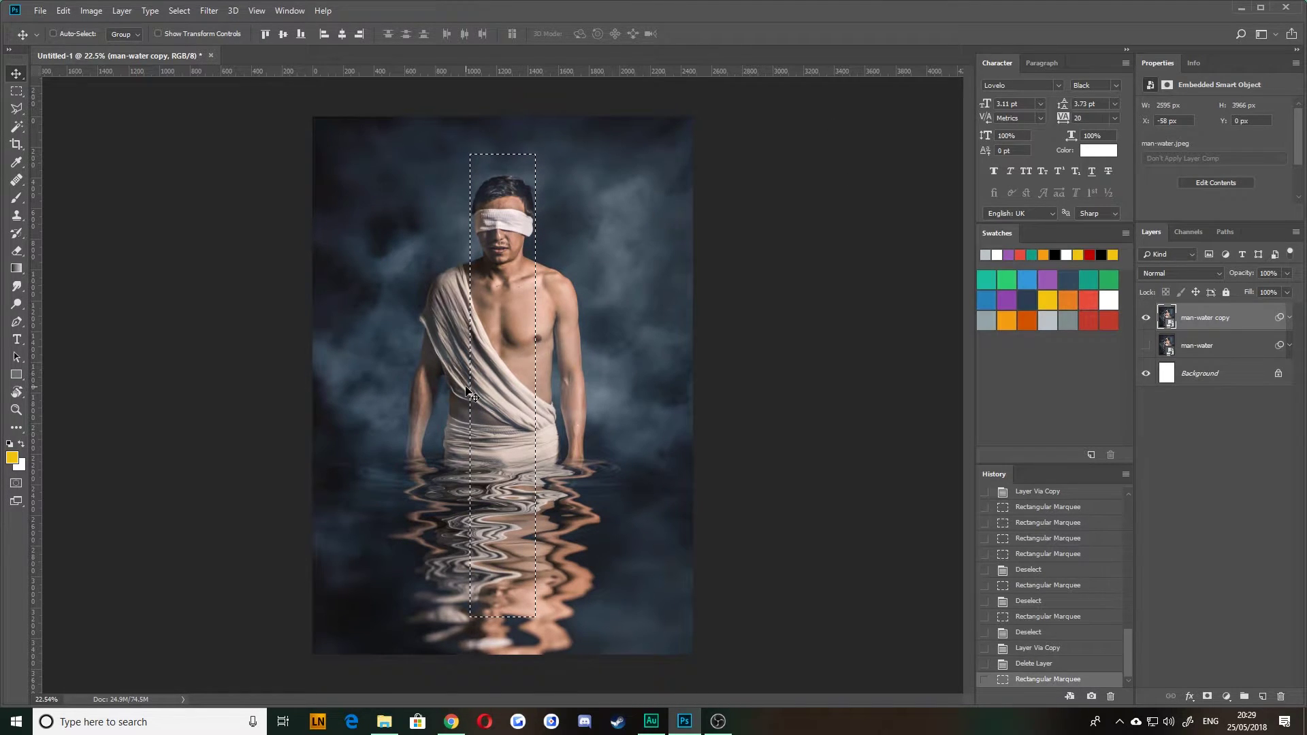
{"action": "key", "text": "ctrl"}
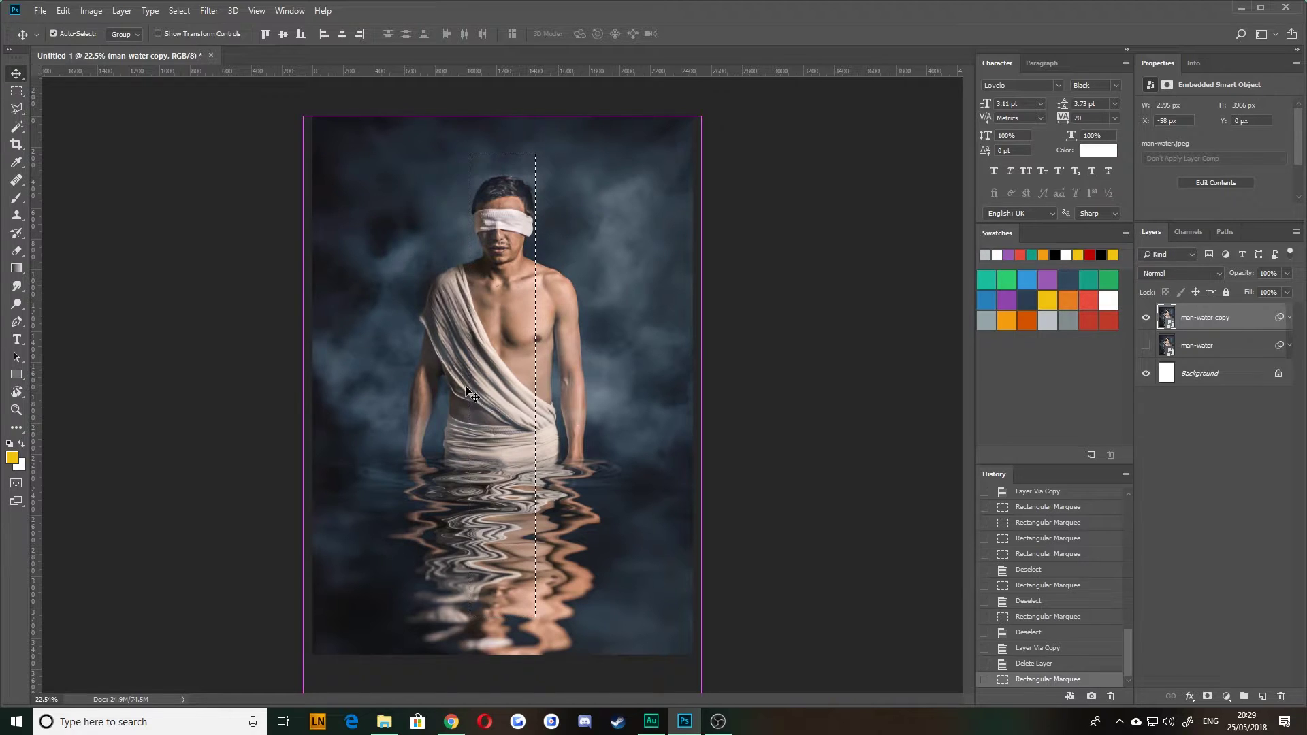
{"action": "key", "text": "ctrl+j"}
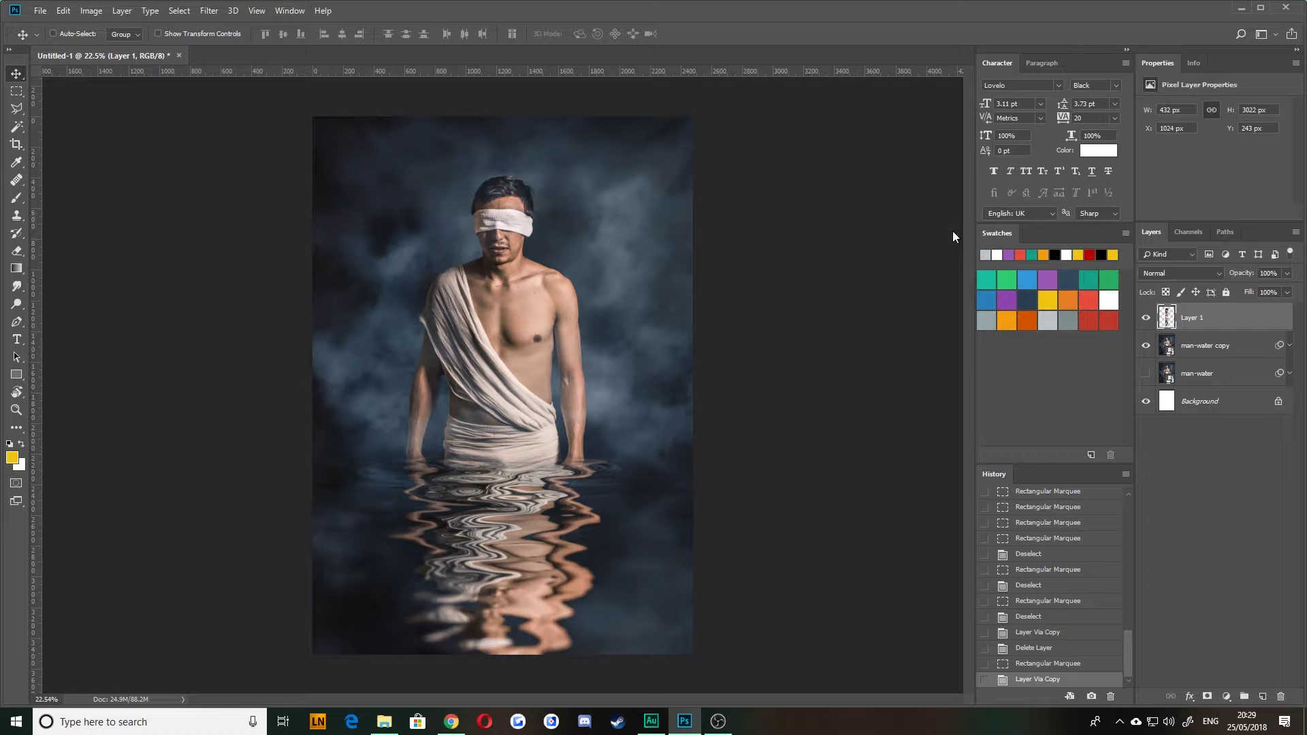
{"action": "left_click", "coordinate": [17, 90]}
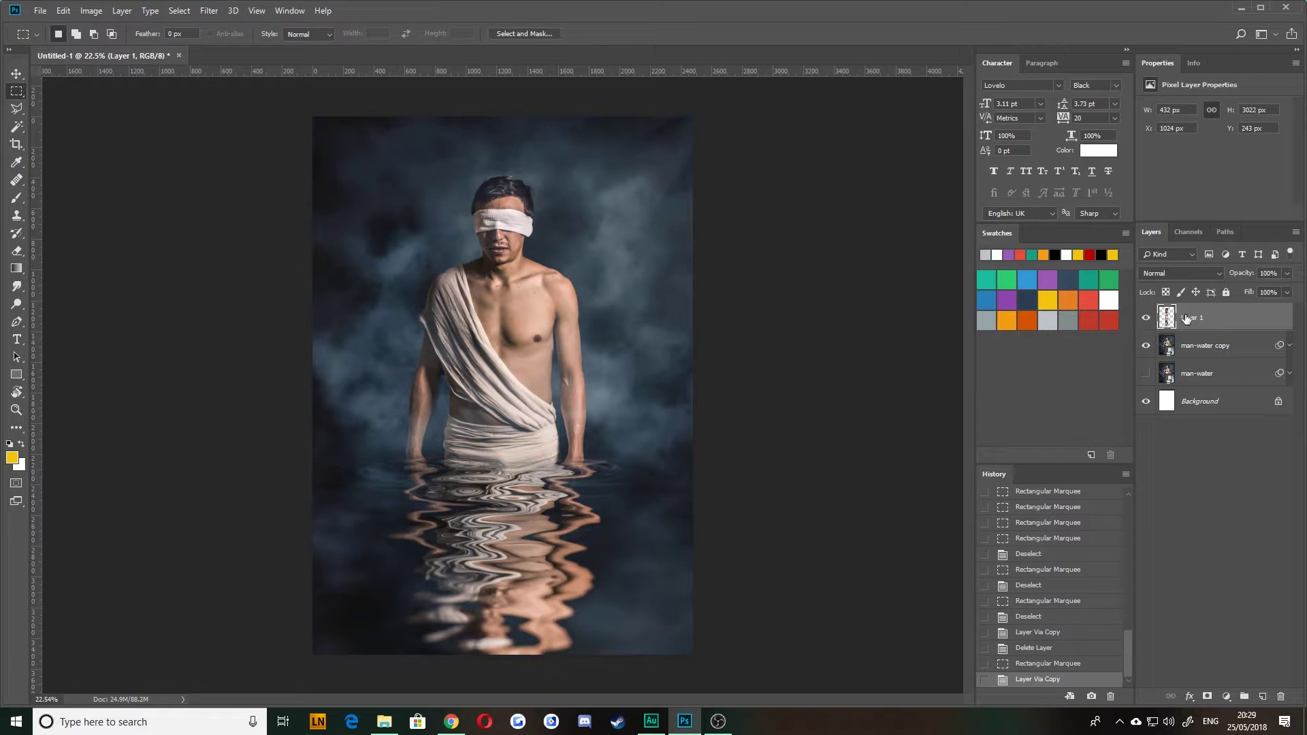
{"action": "left_click", "coordinate": [1147, 346]}
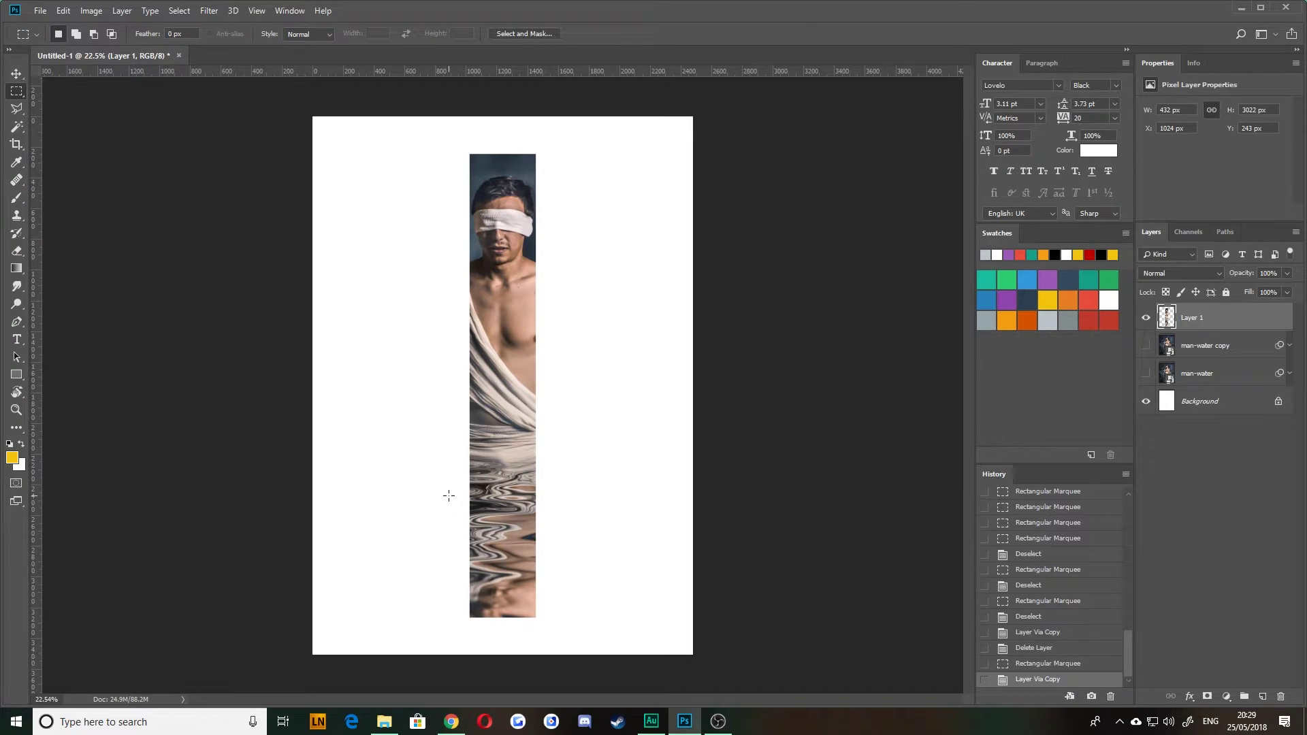
{"action": "left_click", "coordinate": [1147, 346]}
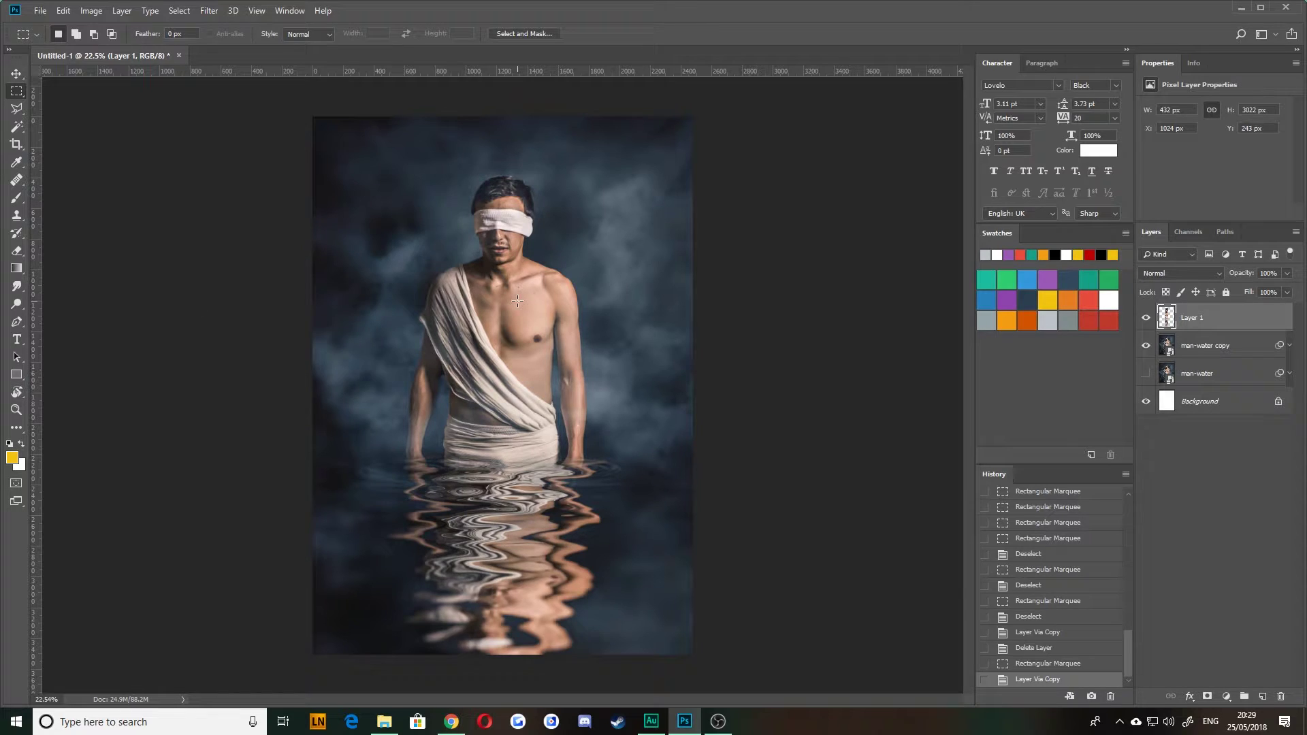
{"action": "left_click", "coordinate": [17, 74]}
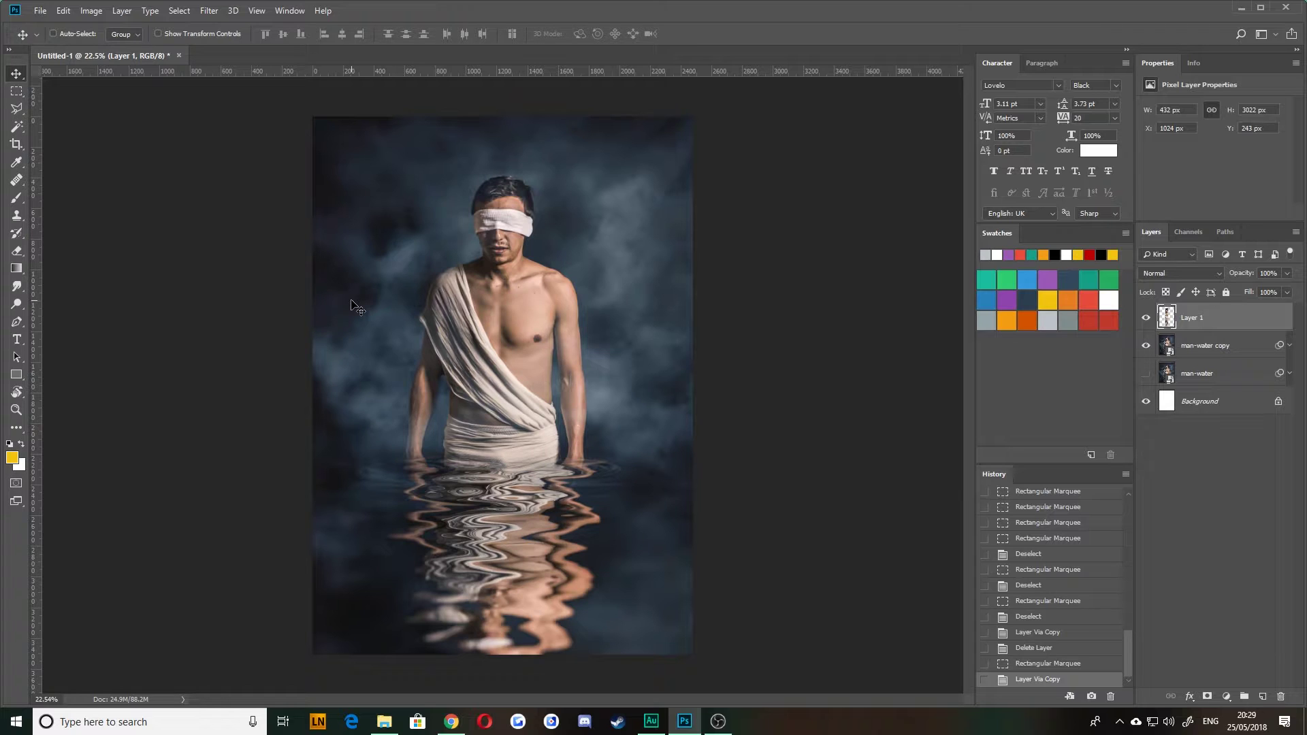
{"action": "key", "text": "ctrl+t"}
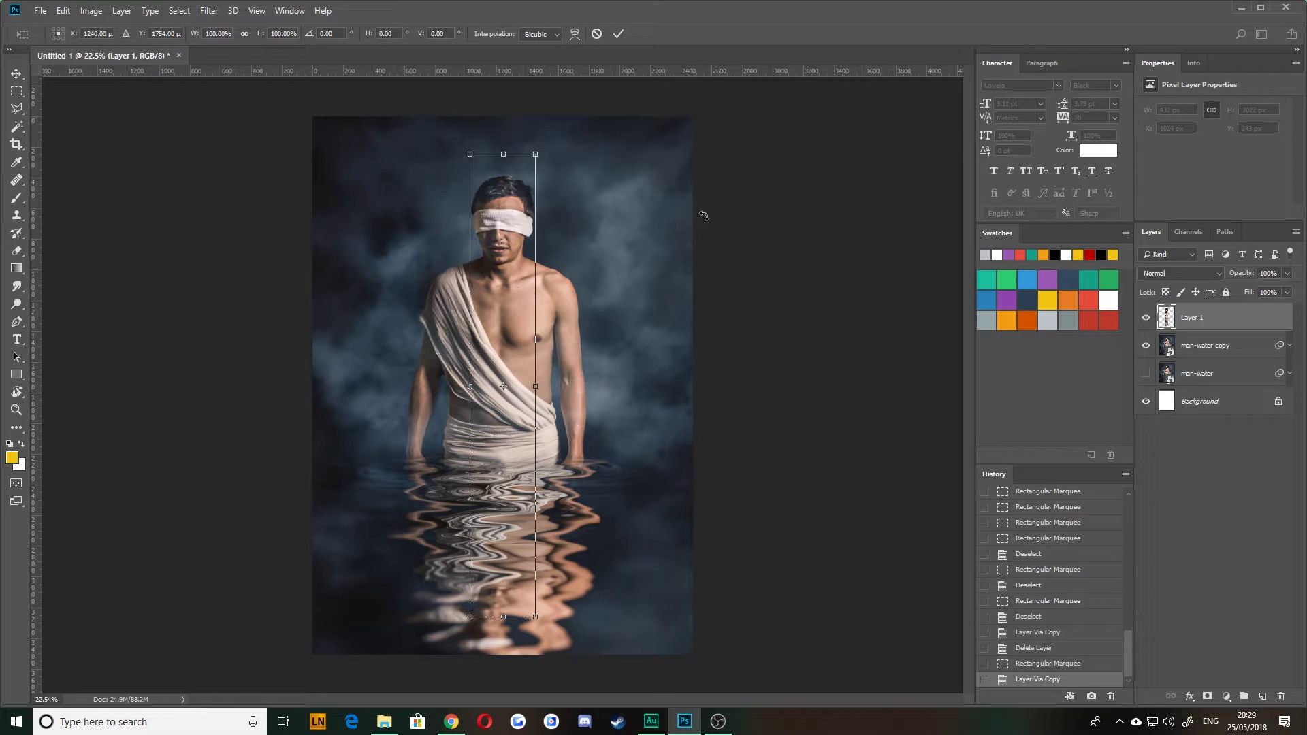
{"action": "left_click_drag", "start_coordinate": [470, 154], "coordinate": [381, 144]}
{"action": "key", "text": "Return"}
{"action": "key", "text": "ctrl+t"}
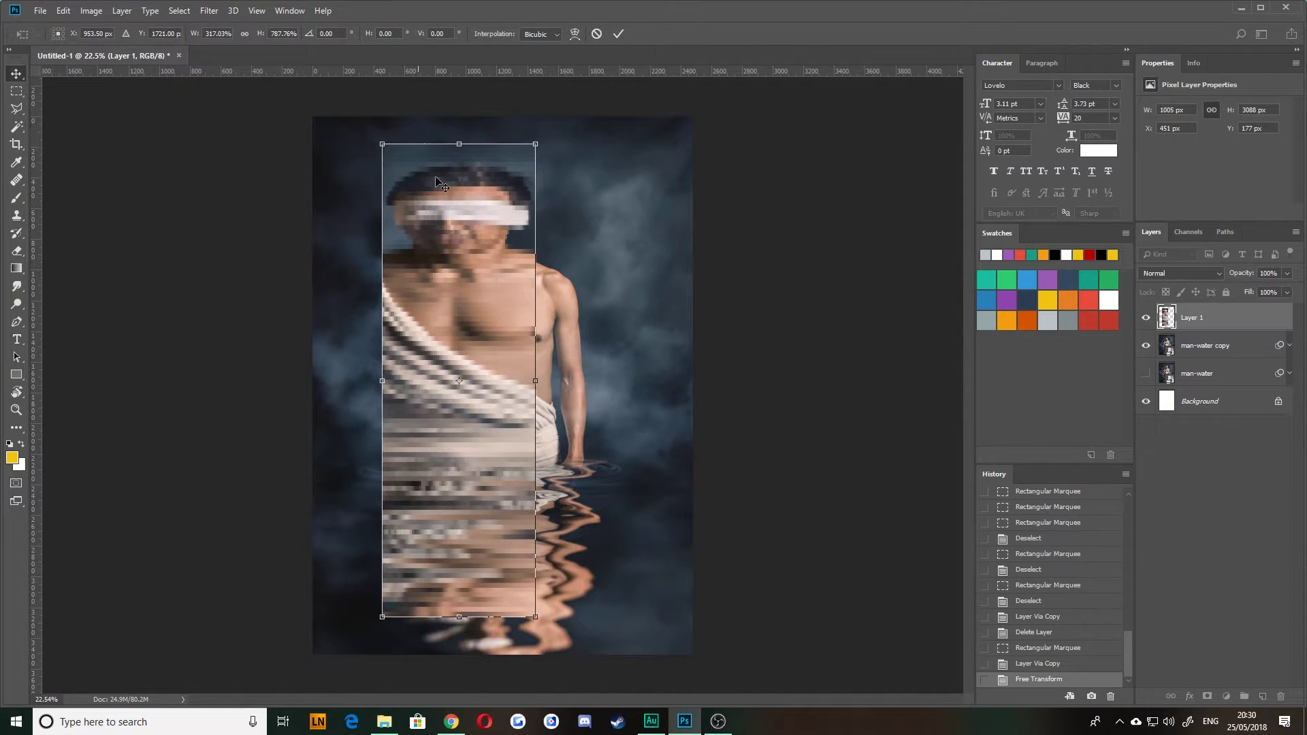
{"action": "key", "text": "Return"}
{"action": "key", "text": "ctrl+z"}
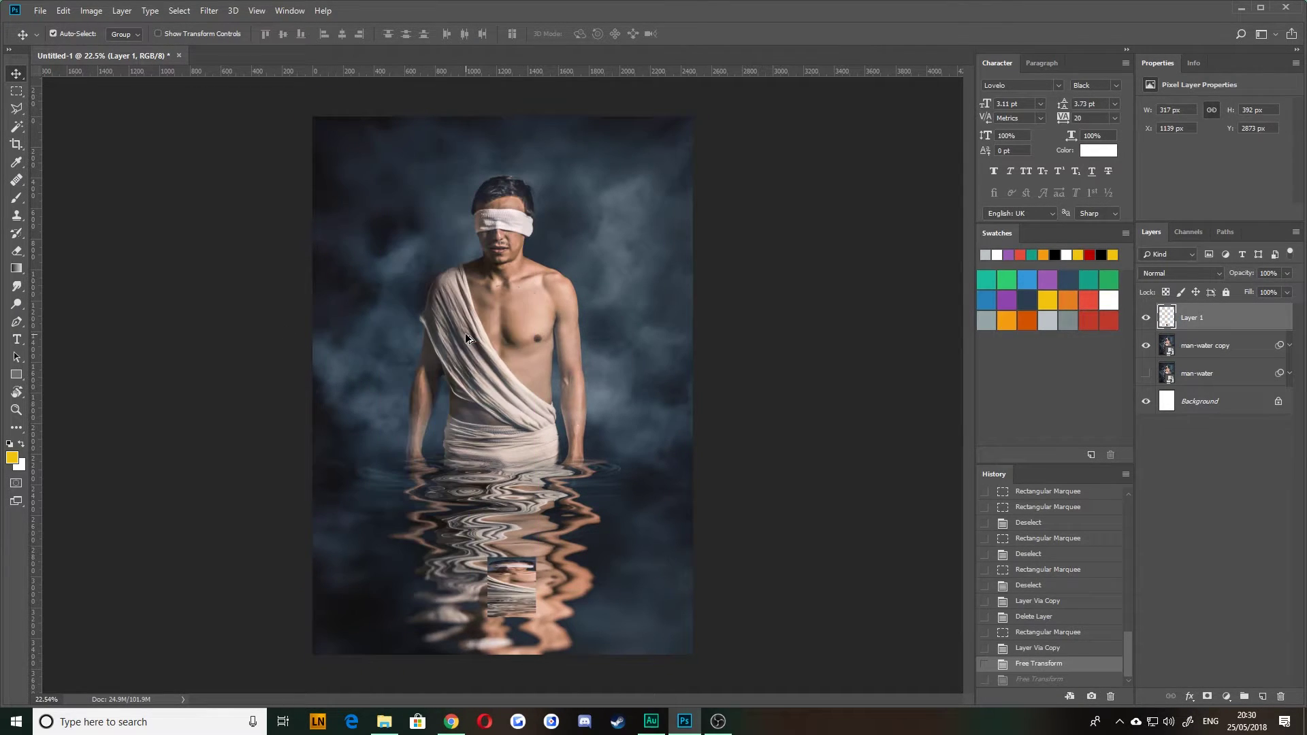
{"action": "key", "text": "ctrl+z"}
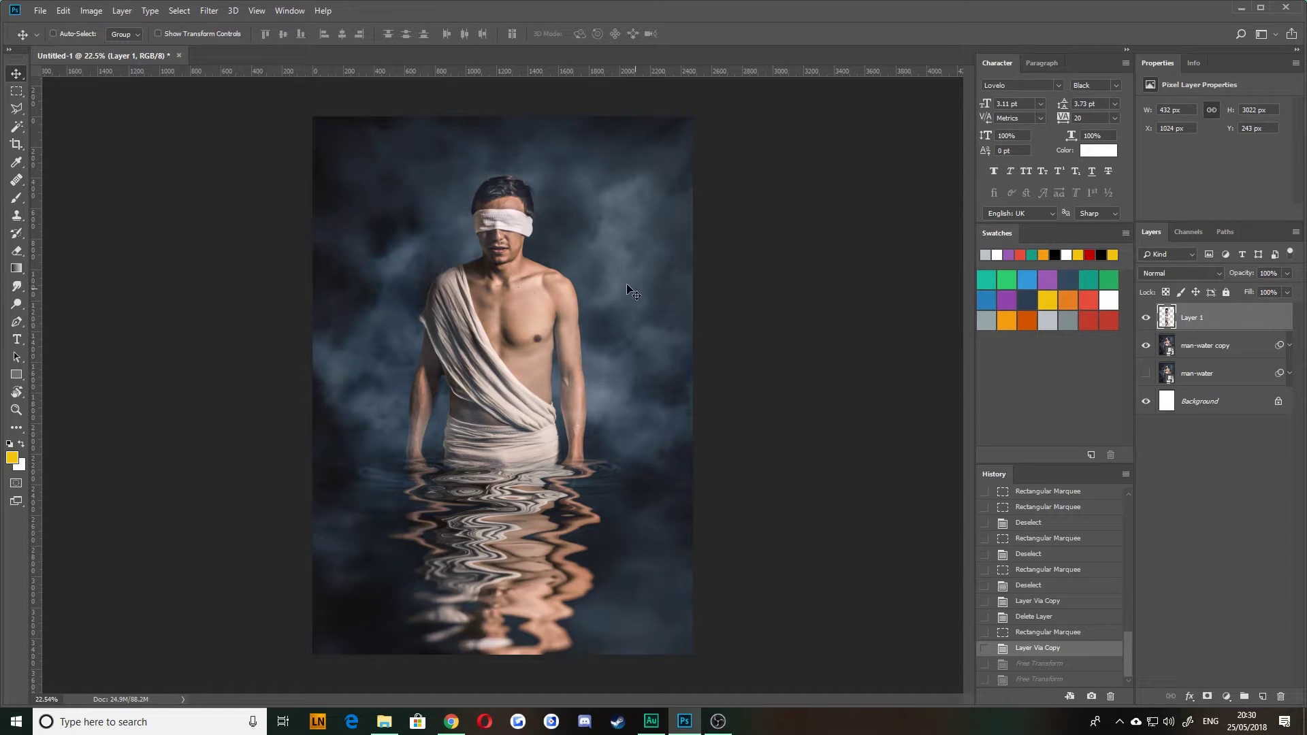
{"action": "key", "text": "ctrl+t"}
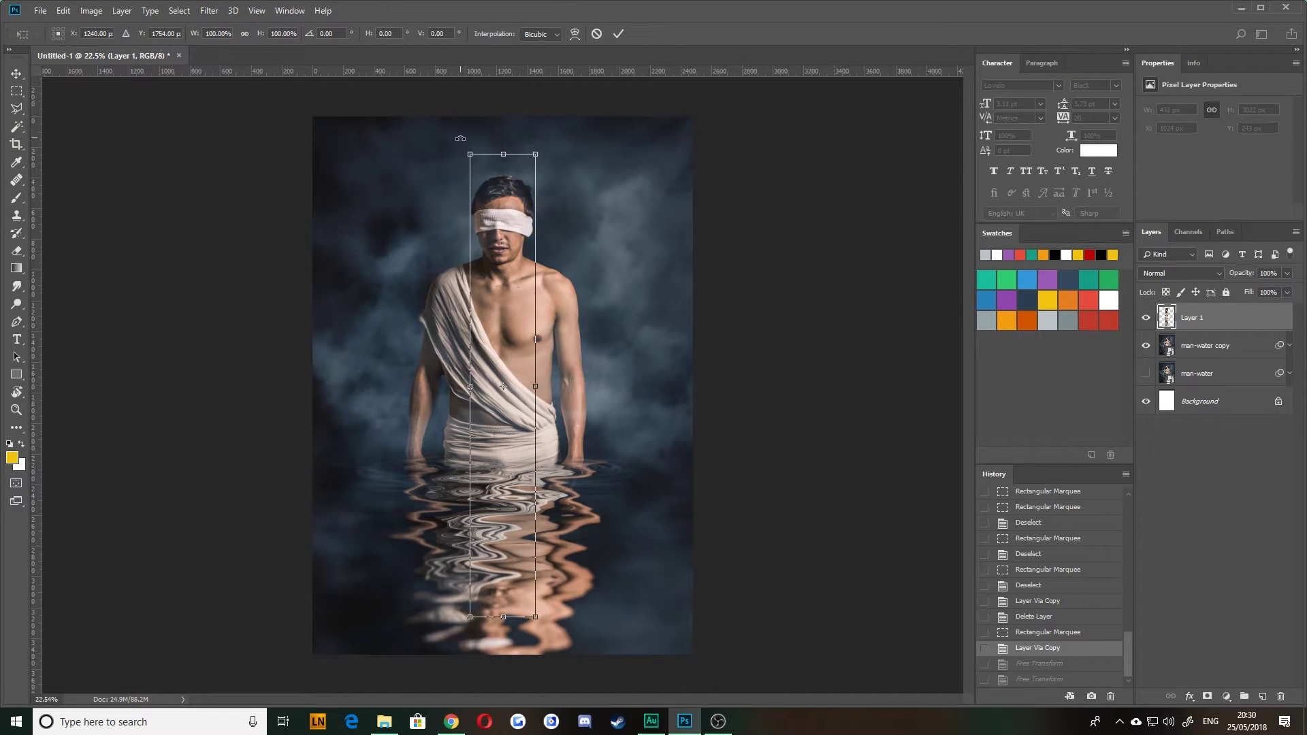
{"action": "left_click_drag", "start_coordinate": [460, 139], "coordinate": [546, 633]}
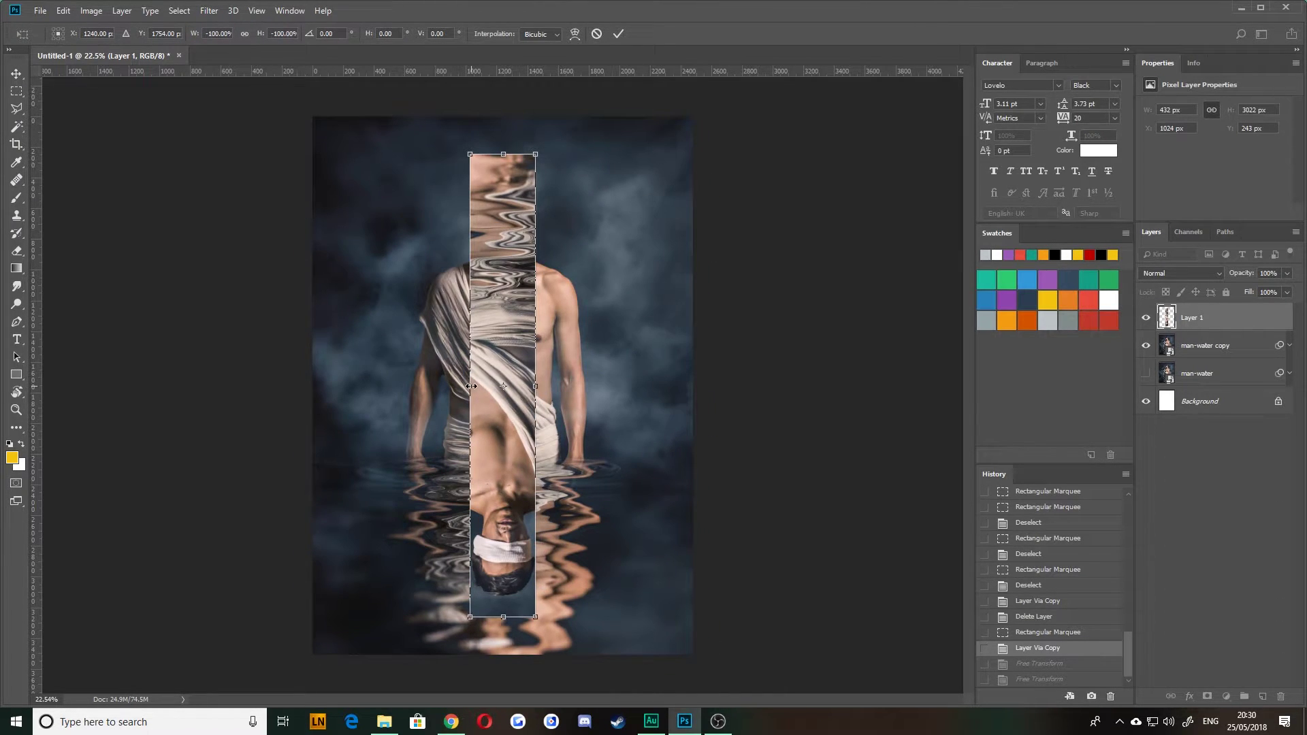
{"action": "left_click_drag", "start_coordinate": [471, 386], "coordinate": [543, 387]}
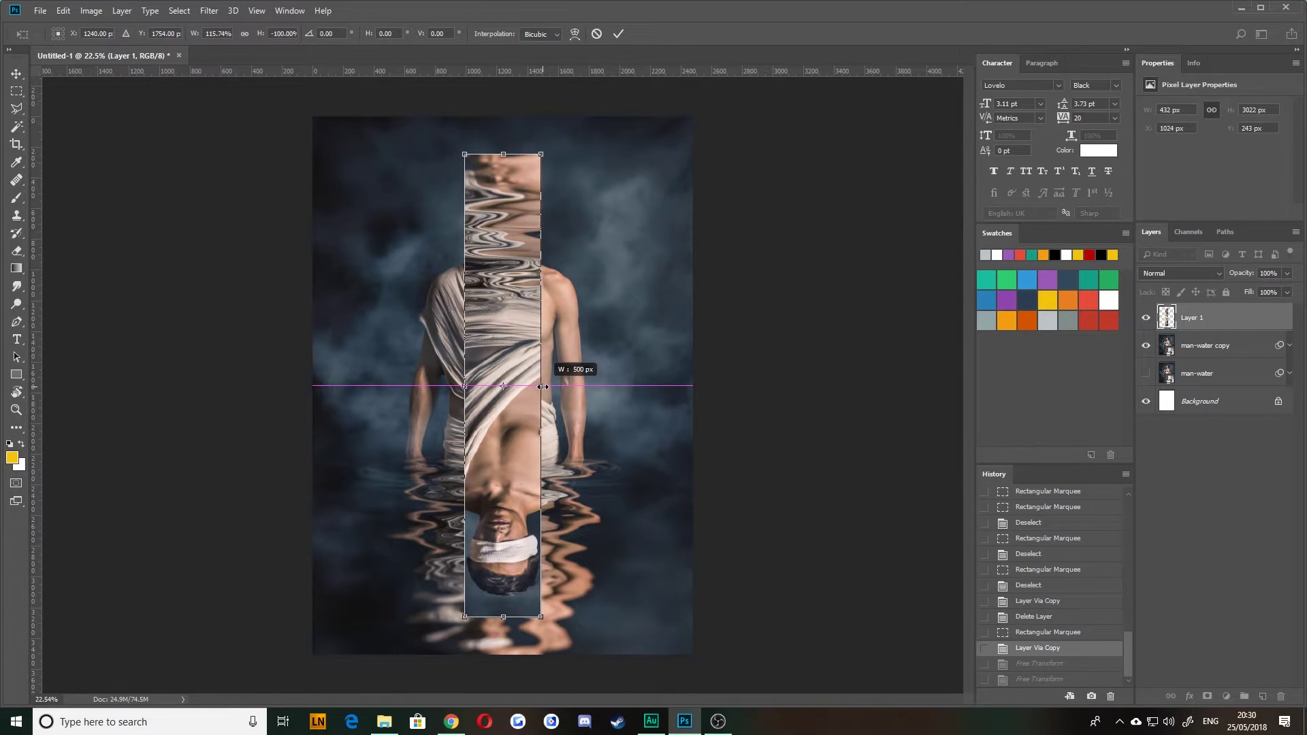
{"action": "key", "text": "Return"}
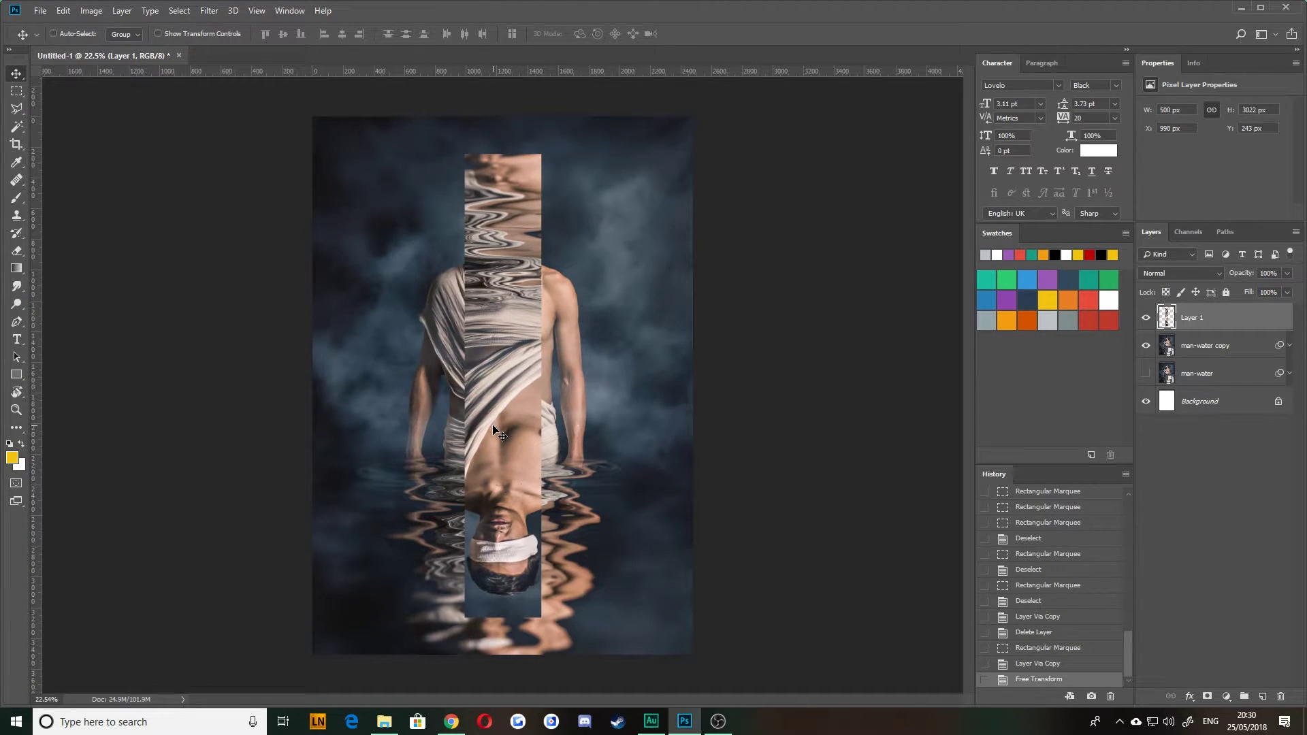
{"action": "key", "text": "ctrl+z"}
{"action": "key", "text": "ctrl+t"}
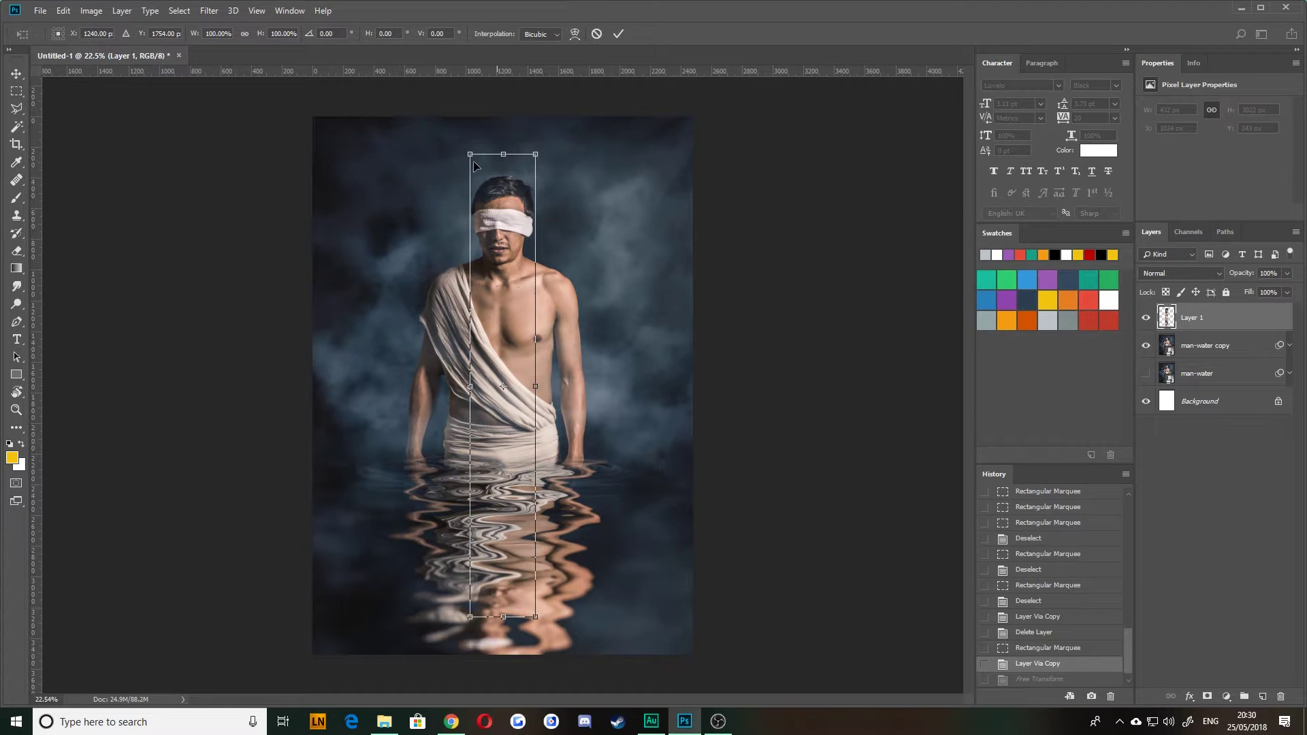
- Distort the Layer 1 strip and widen it to about 374% with its corner and side handles
{"action": "left_click", "coordinate": [68, 11]}
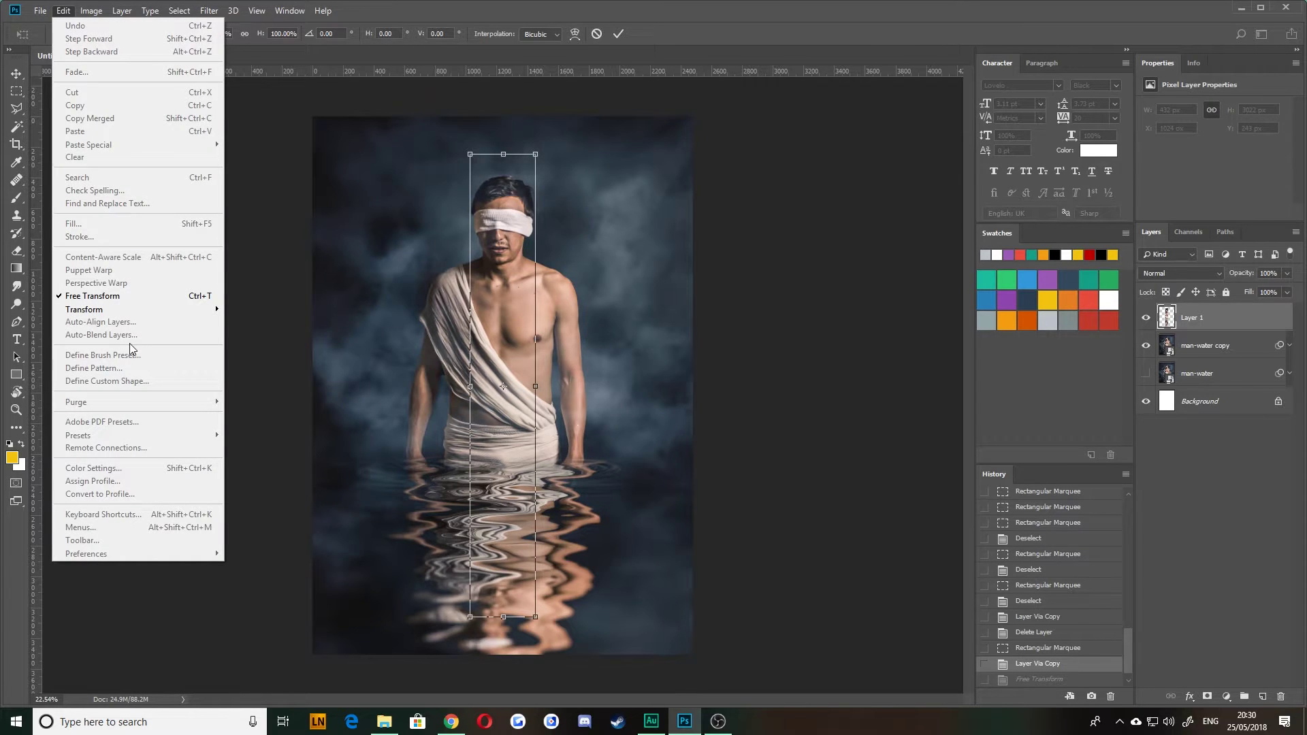
{"action": "mouse_move", "coordinate": [174, 313]}
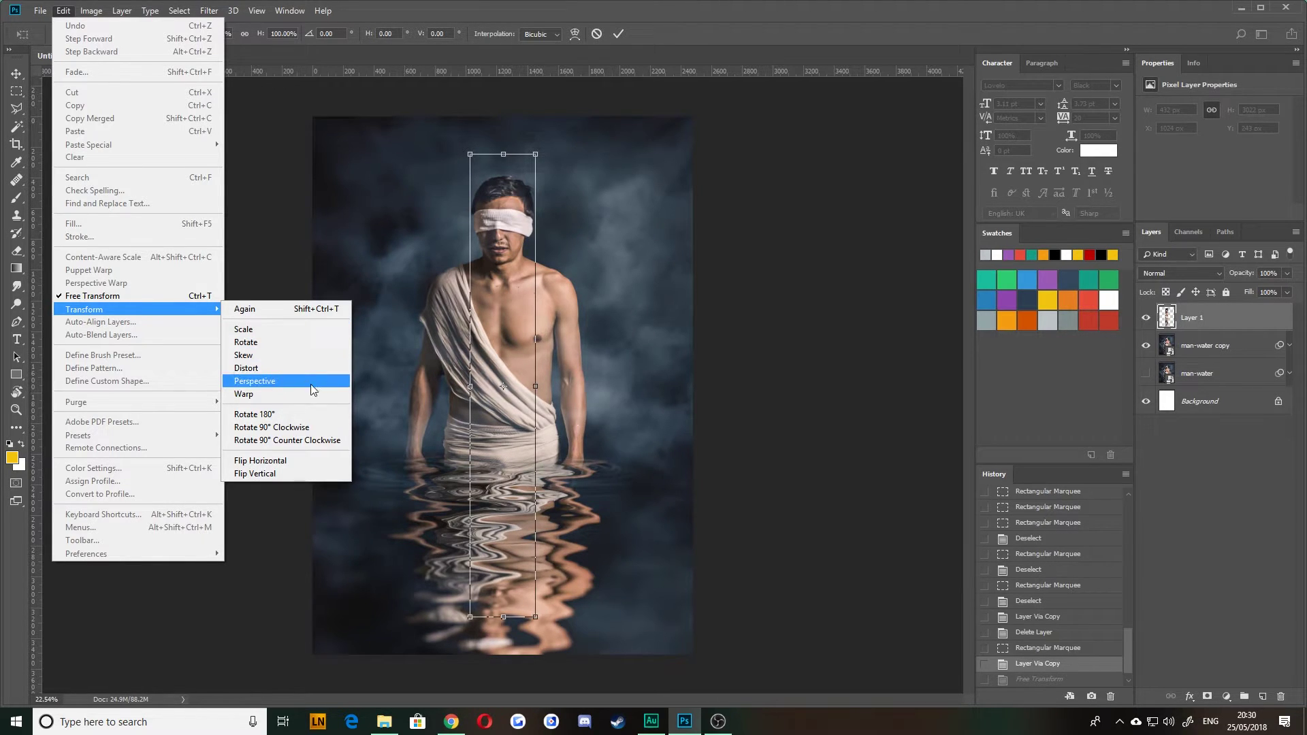
{"action": "left_click", "coordinate": [418, 389]}
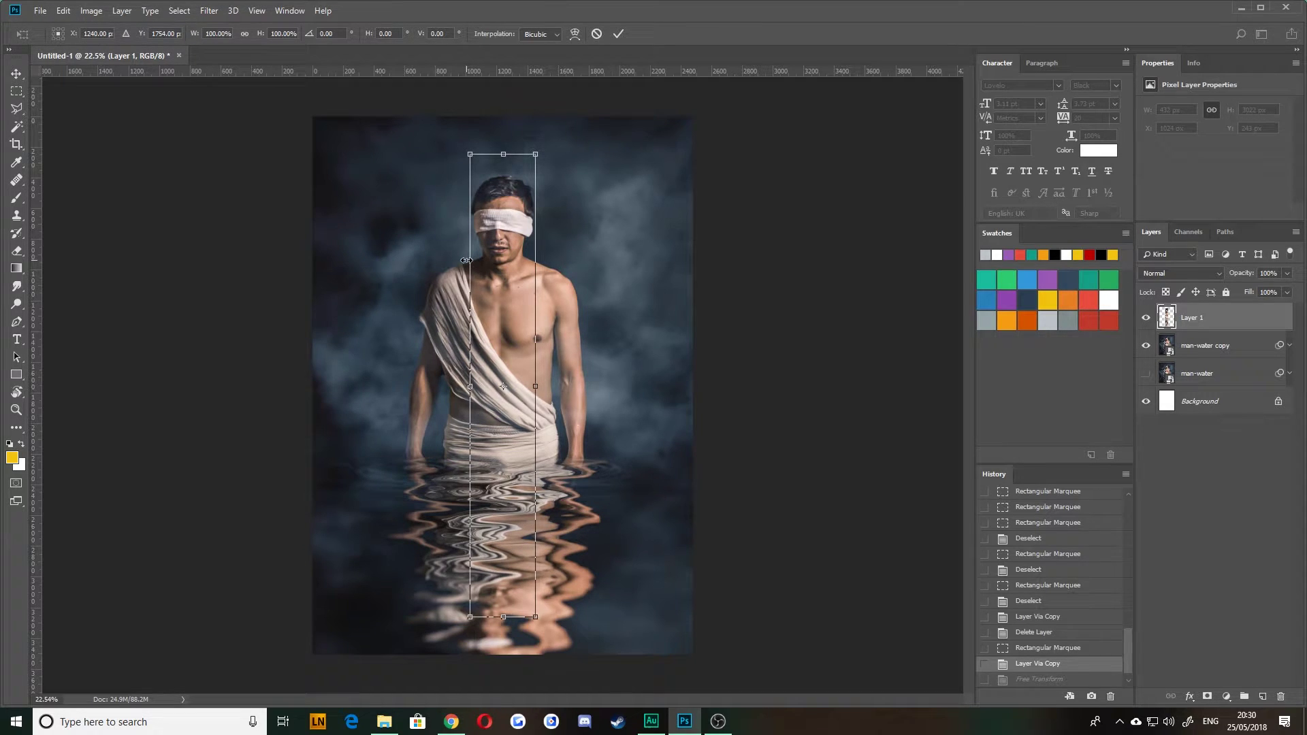
{"action": "left_click_drag", "start_coordinate": [461, 261], "coordinate": [438, 260]}
{"action": "mouse_move", "coordinate": [438, 154]}
{"action": "left_mouse_down"}
{"action": "mouse_move", "coordinate": [418, 163]}
{"action": "mouse_move", "coordinate": [446, 148]}
{"action": "left_mouse_up"}
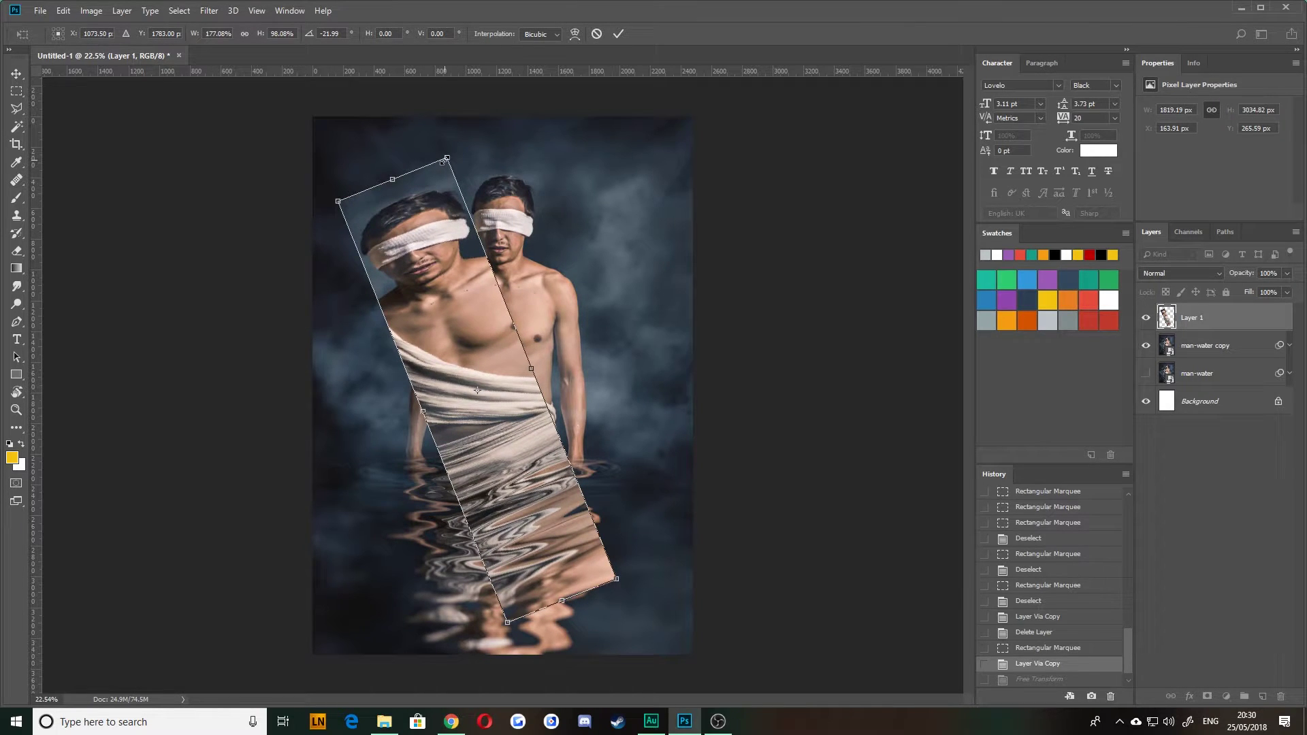
{"action": "left_click_drag", "start_coordinate": [446, 158], "coordinate": [594, 175]}
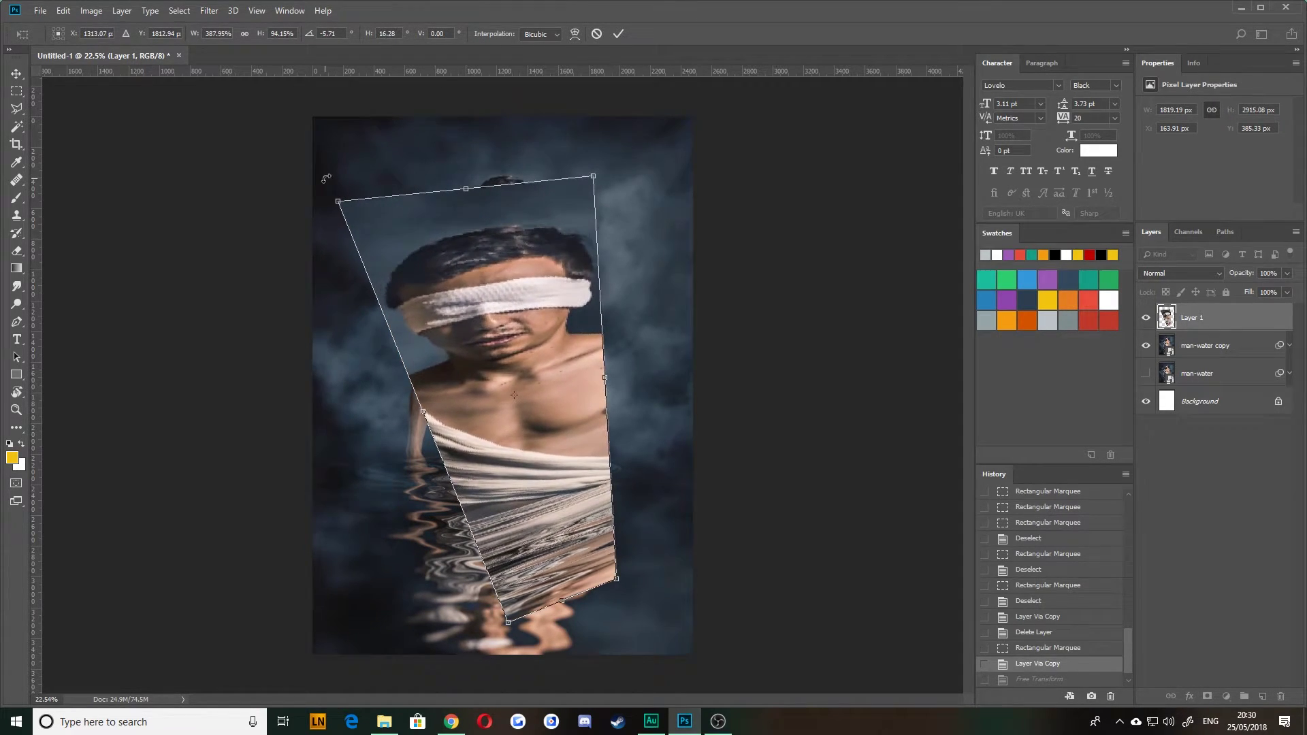
{"action": "left_click_drag", "start_coordinate": [338, 202], "coordinate": [456, 149]}
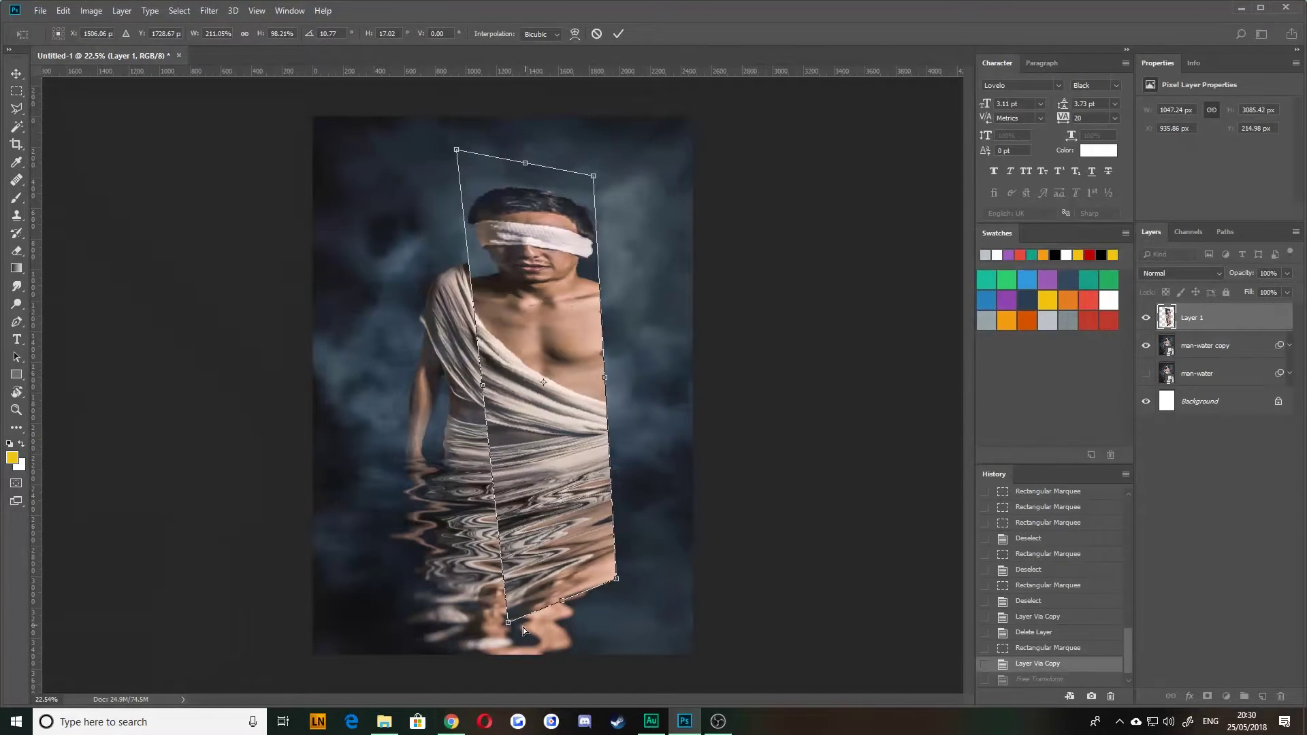
{"action": "left_click_drag", "start_coordinate": [509, 623], "coordinate": [367, 541]}
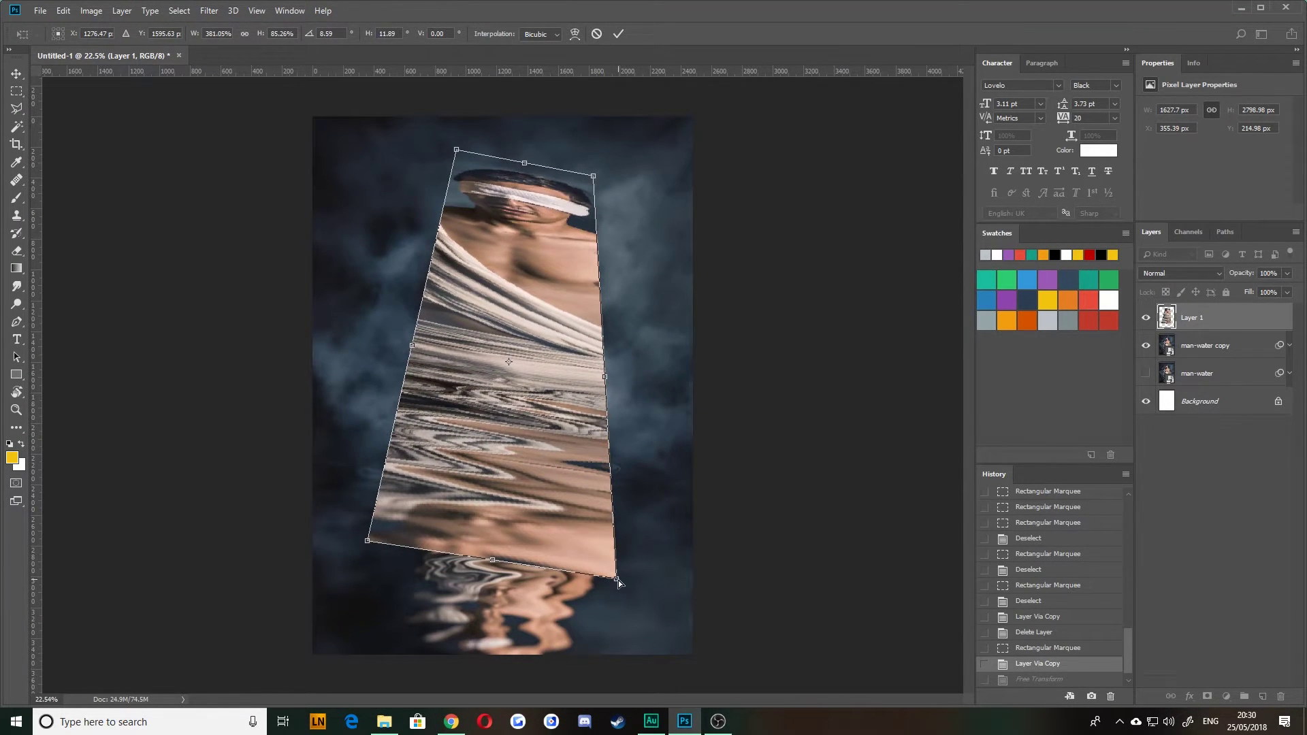
{"action": "left_click_drag", "start_coordinate": [617, 582], "coordinate": [542, 470]}
{"action": "left_click_drag", "start_coordinate": [547, 354], "coordinate": [608, 354]}
{"action": "left_click_drag", "start_coordinate": [443, 347], "coordinate": [399, 346]}
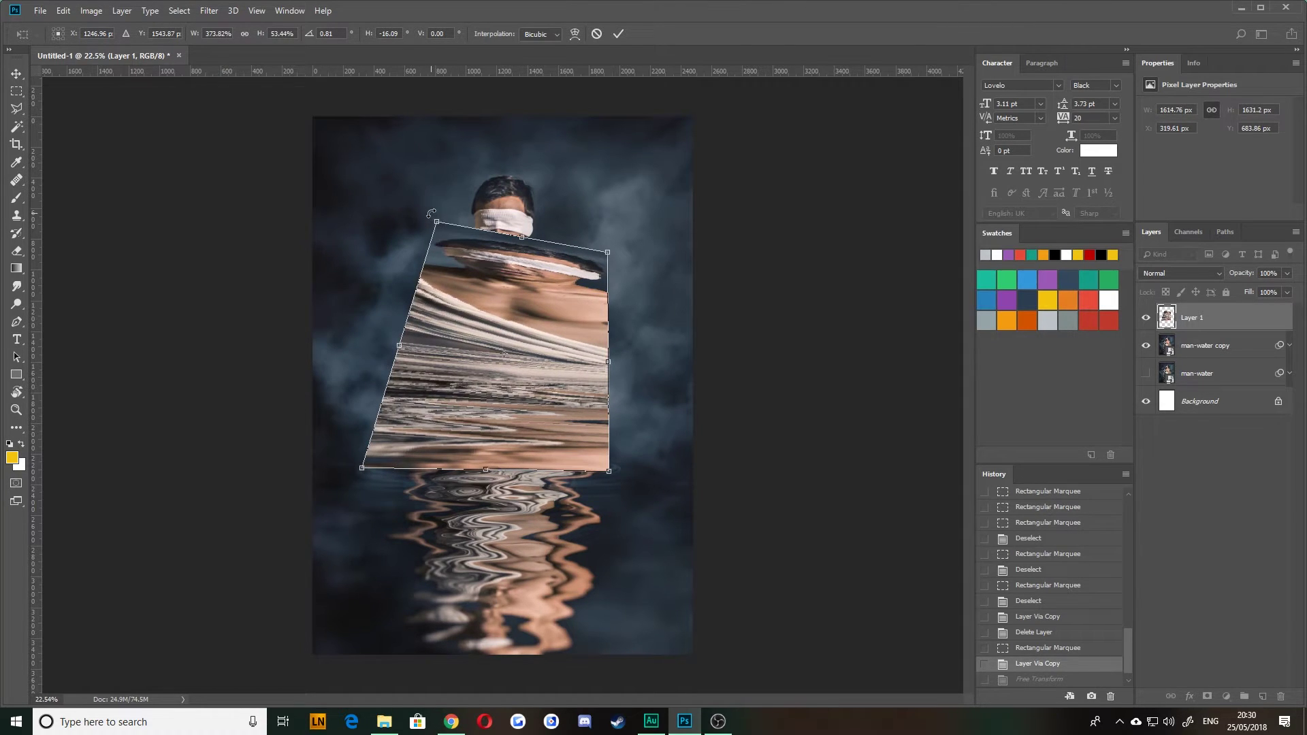
- Rotate the strip roughly -77° around a top-left pivot and commit the transform
{"action": "left_click_drag", "start_coordinate": [432, 212], "coordinate": [262, 398]}
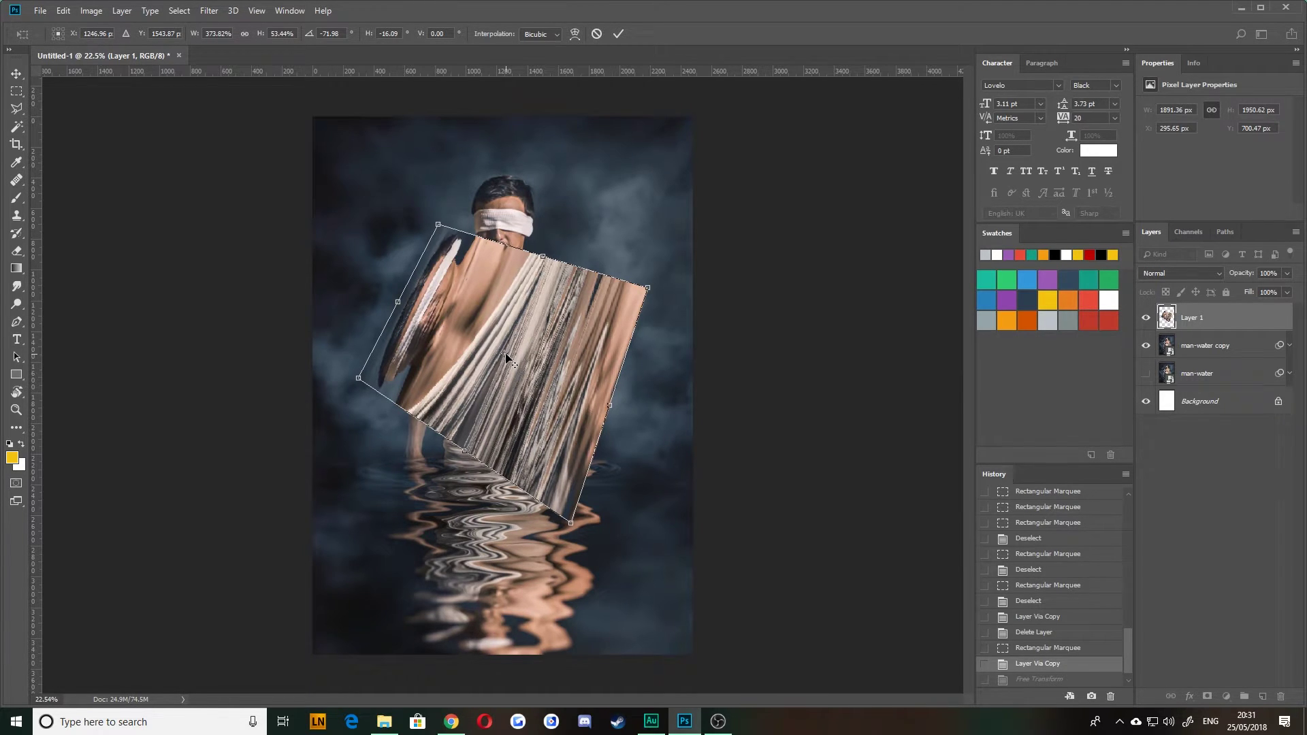
{"action": "left_click_drag", "start_coordinate": [506, 359], "coordinate": [453, 256]}
{"action": "left_click_drag", "start_coordinate": [575, 538], "coordinate": [630, 299]}
{"action": "key", "text": "Return"}
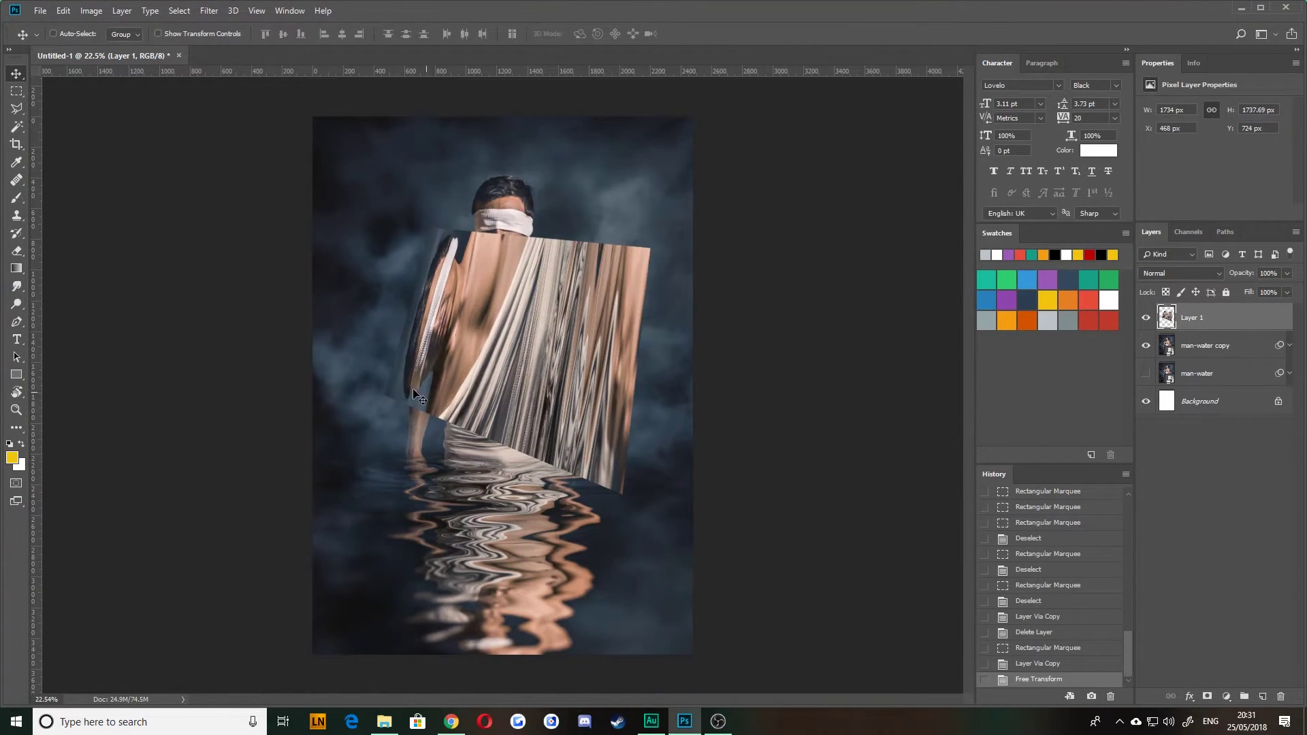
- Revert the Layer 1 strip to its undistorted 432 px state before the stretch and rotation
{"action": "left_click", "coordinate": [63, 11]}
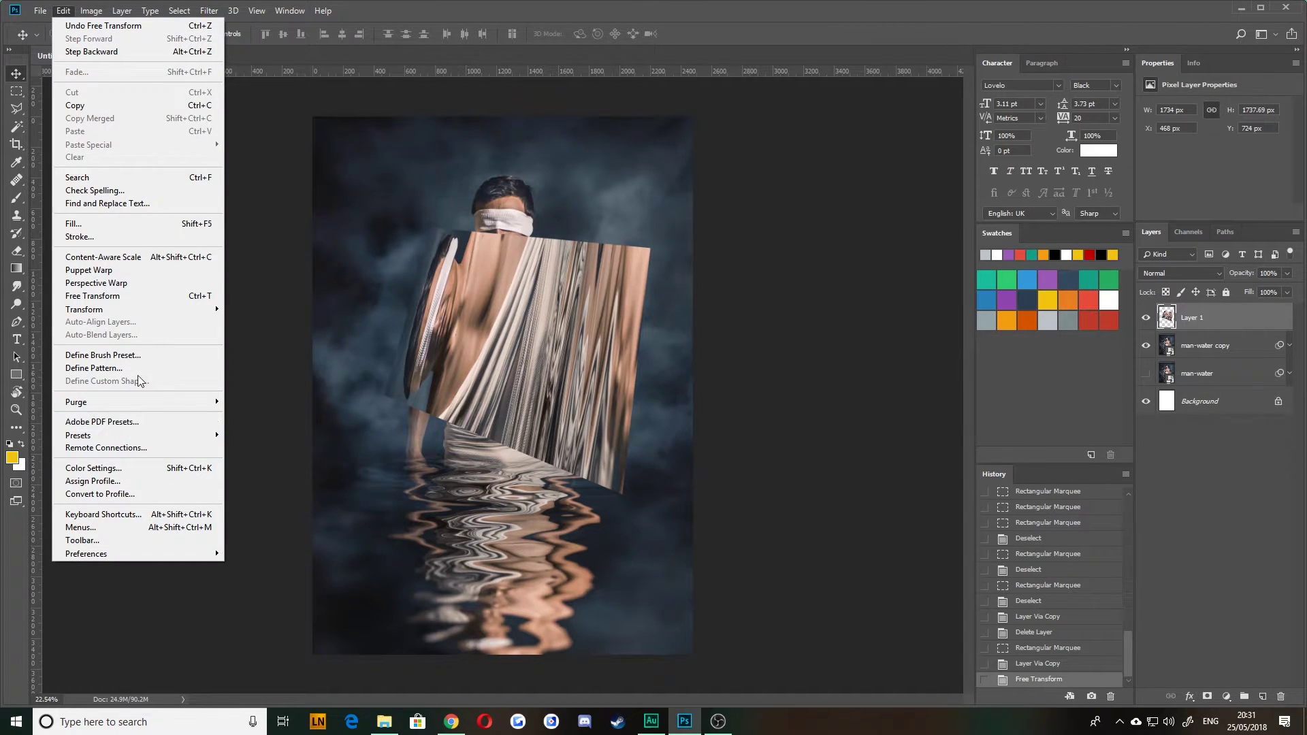
{"action": "mouse_move", "coordinate": [120, 309]}
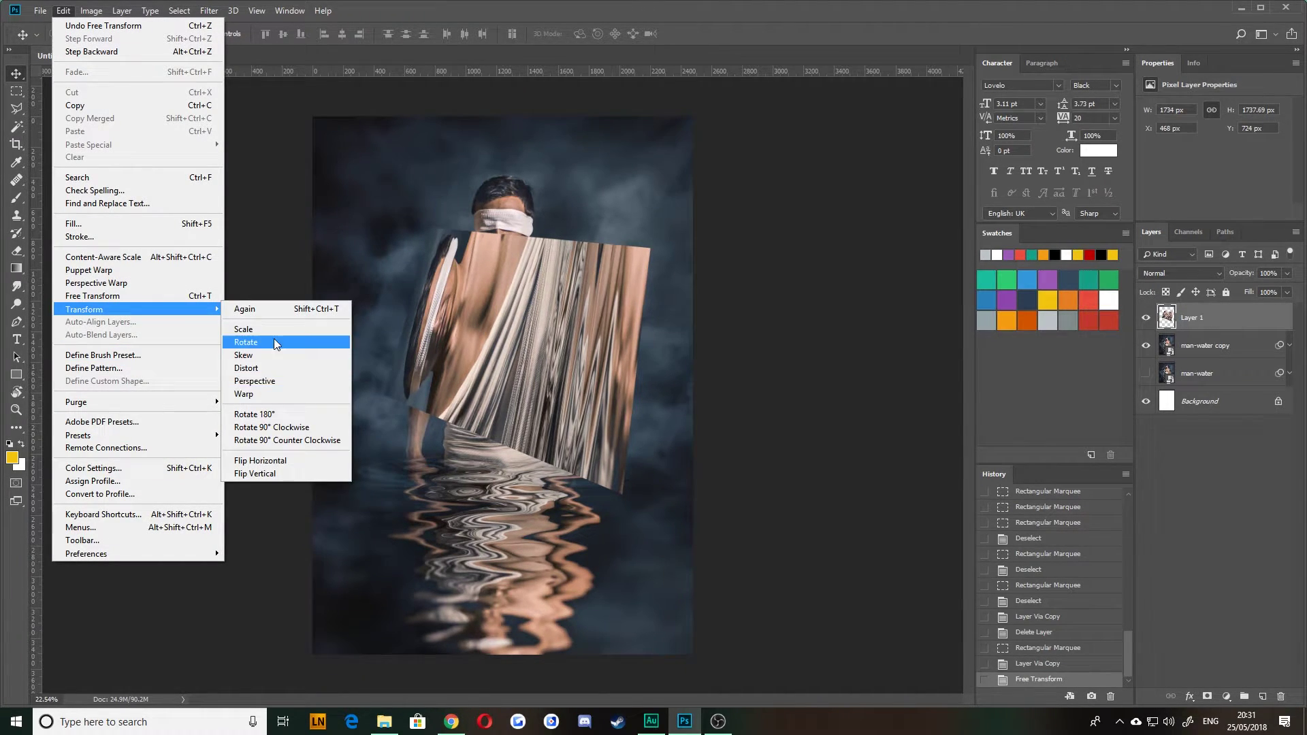
{"action": "left_click", "coordinate": [466, 350]}
{"action": "key", "text": "ctrl+t"}
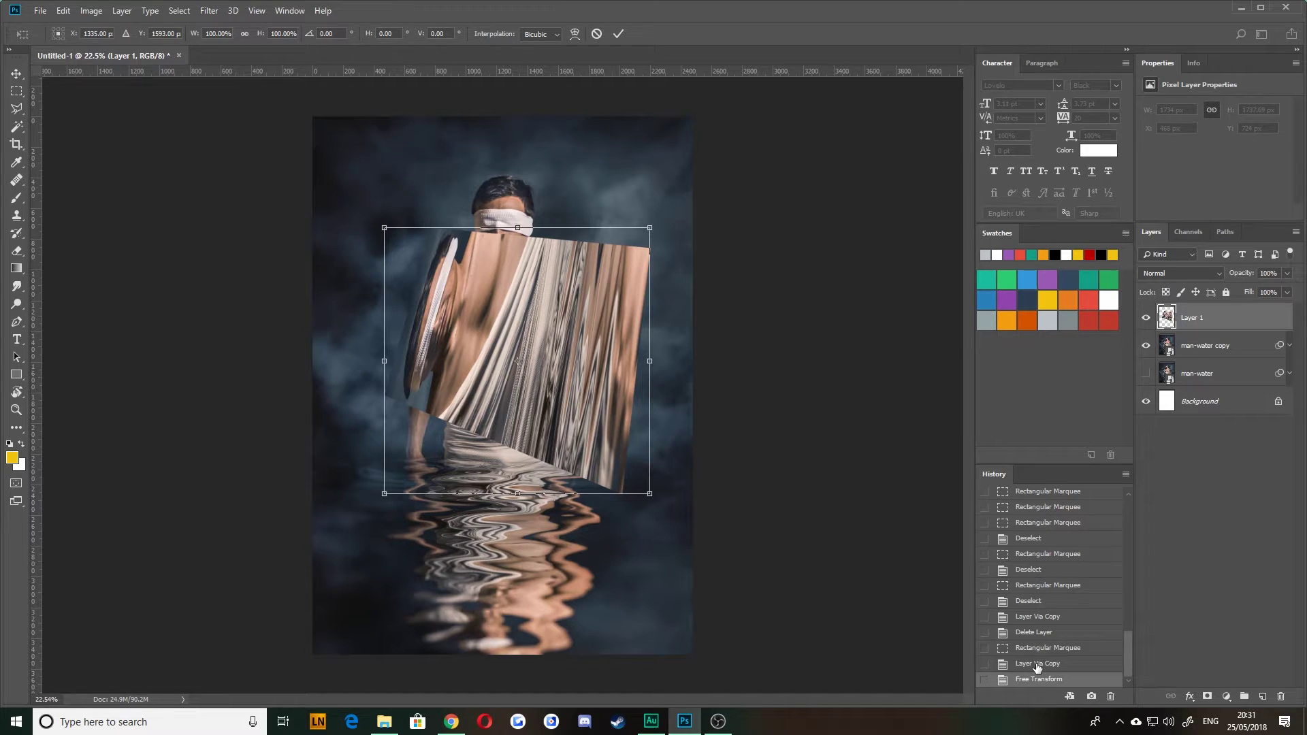
{"action": "key", "text": "Return"}
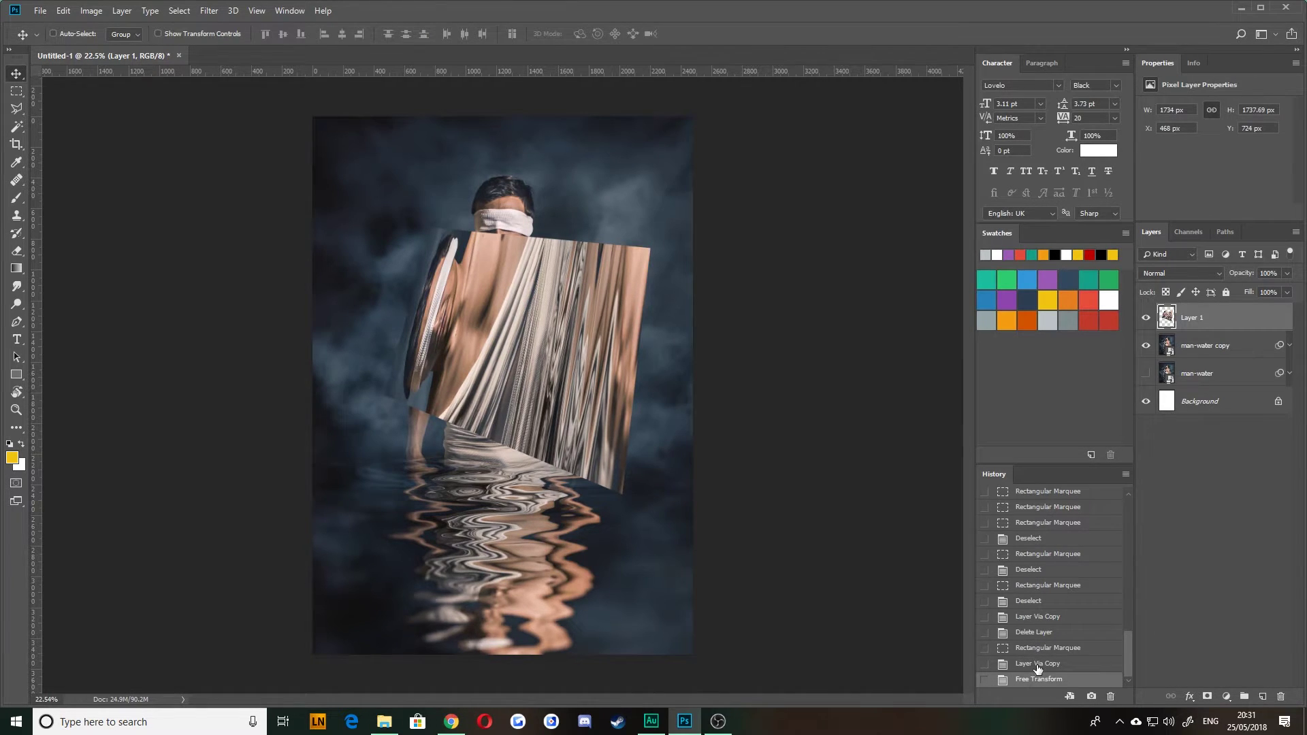
{"action": "left_click", "coordinate": [1038, 663]}
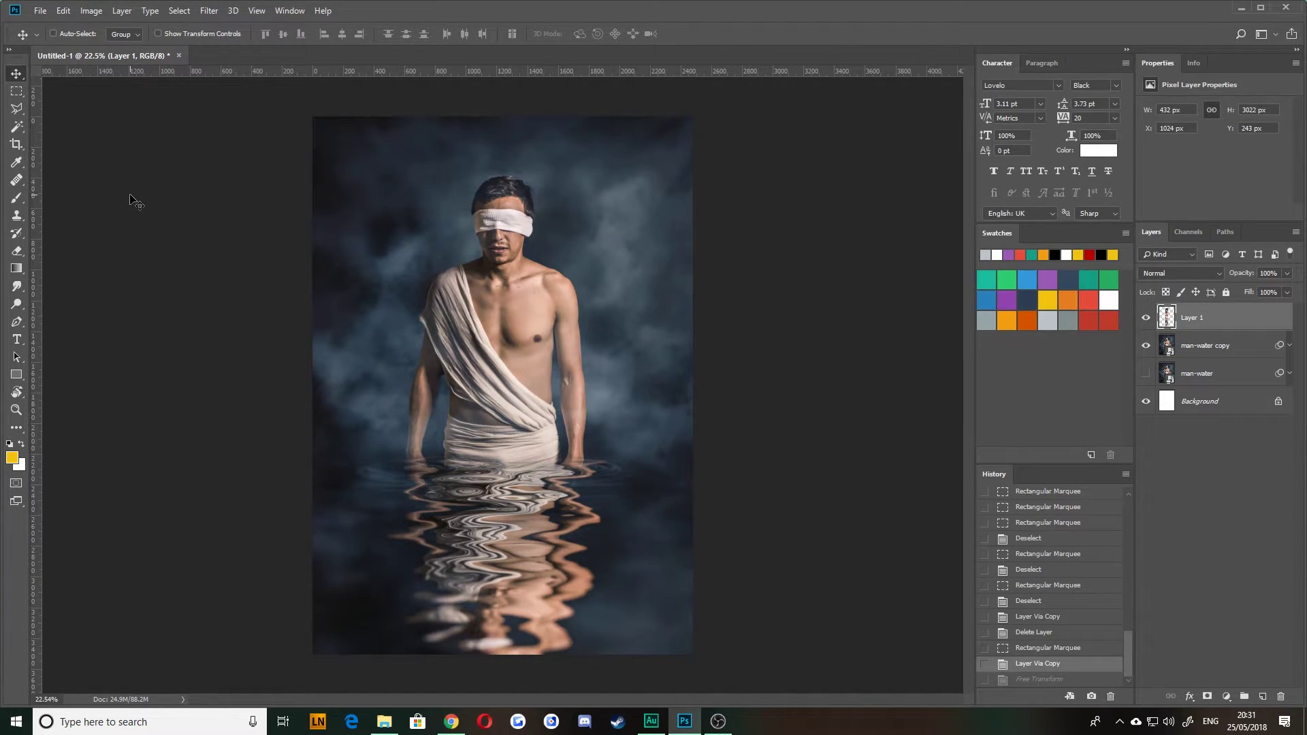
- Flip the Layer 1 strip horizontally via Edit > Transform > Flip Horizontal
{"action": "left_click", "coordinate": [63, 11]}
{"action": "mouse_move", "coordinate": [124, 308]}
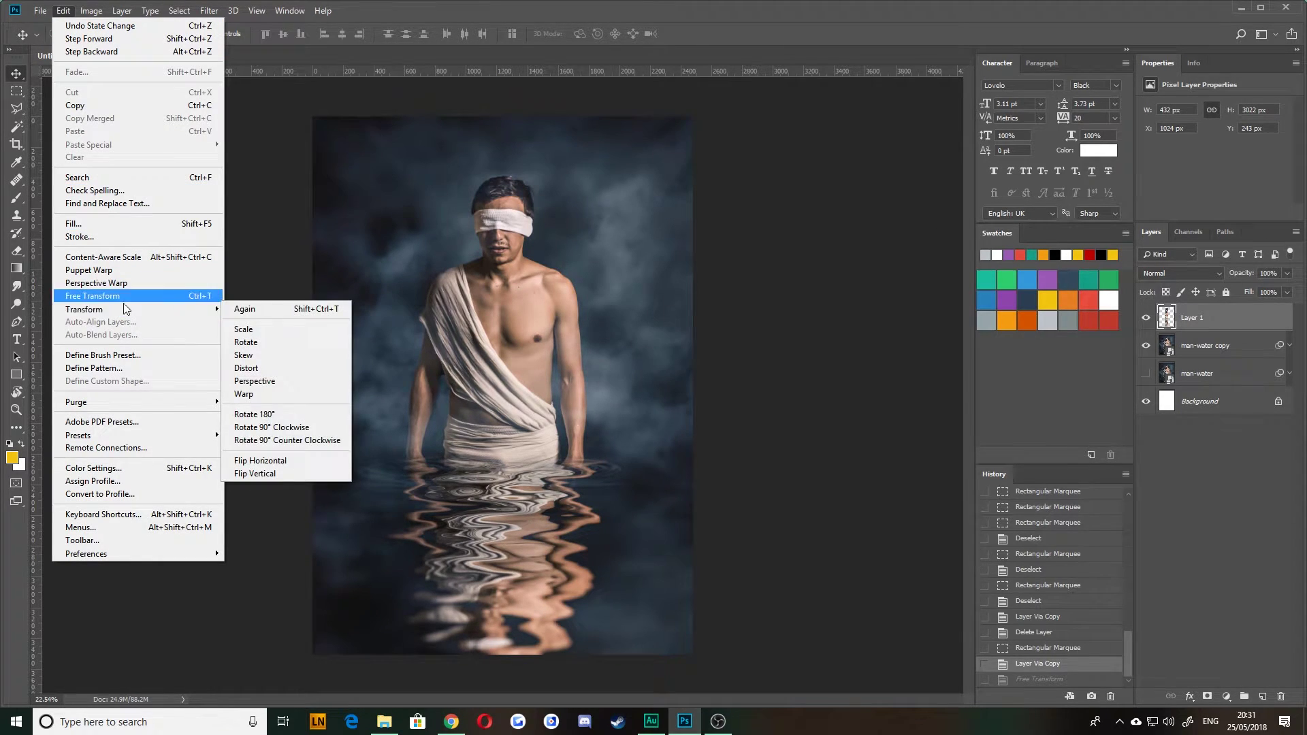
{"action": "left_click", "coordinate": [261, 460]}
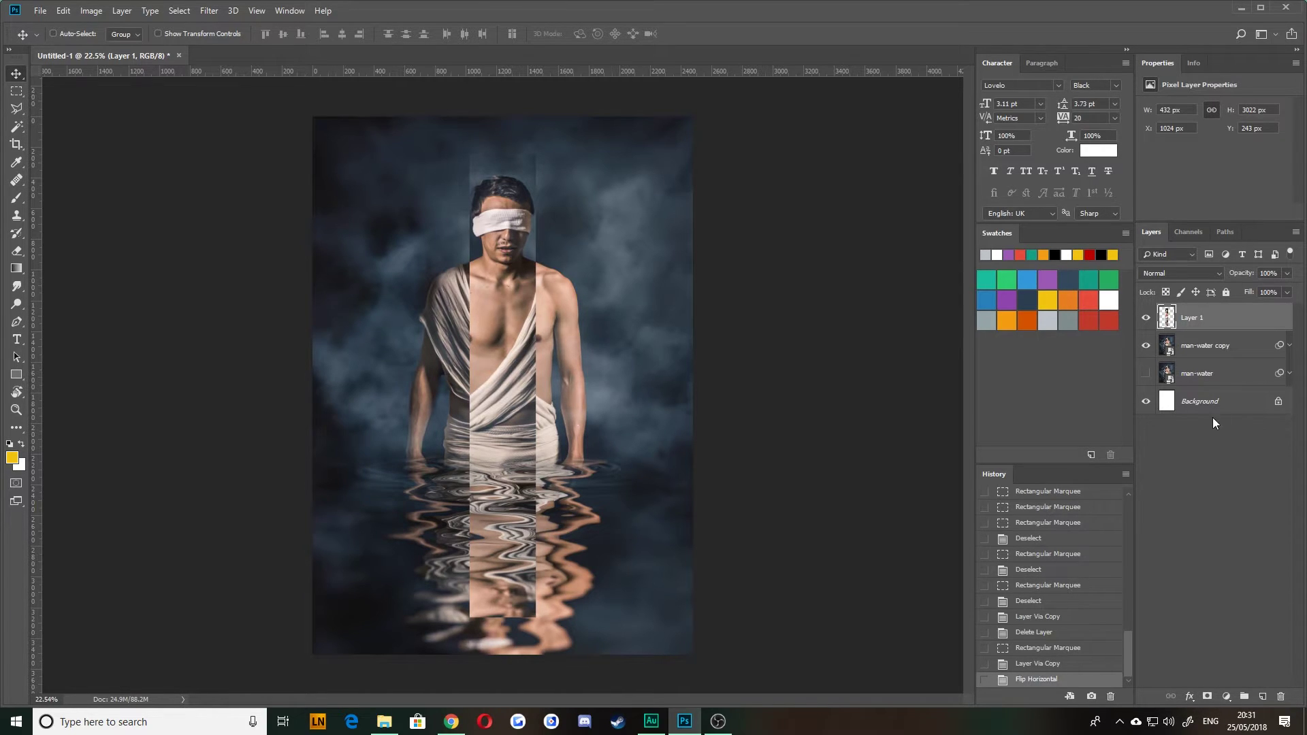
- On man-water copy, marquee the torso, shift the selection down-right, and copy it to Layer 2
{"action": "left_click", "coordinate": [1195, 346]}
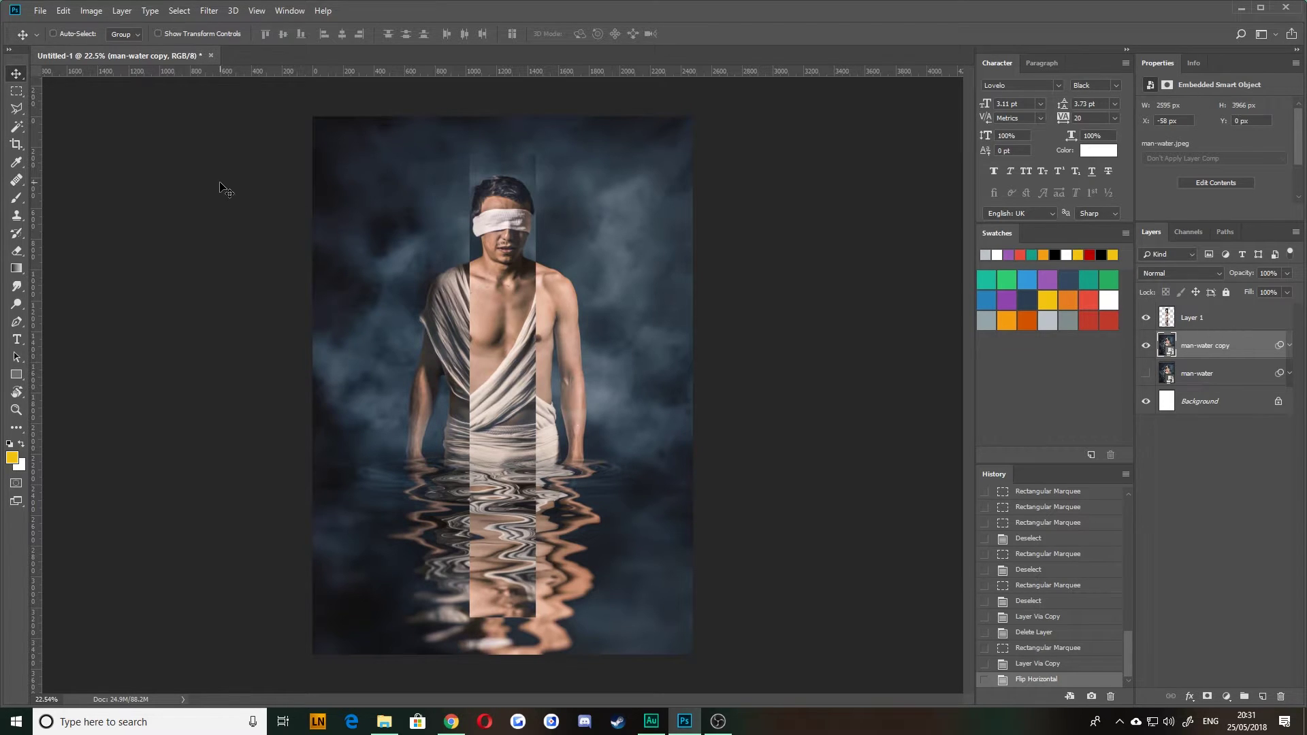
{"action": "left_click", "coordinate": [17, 93]}
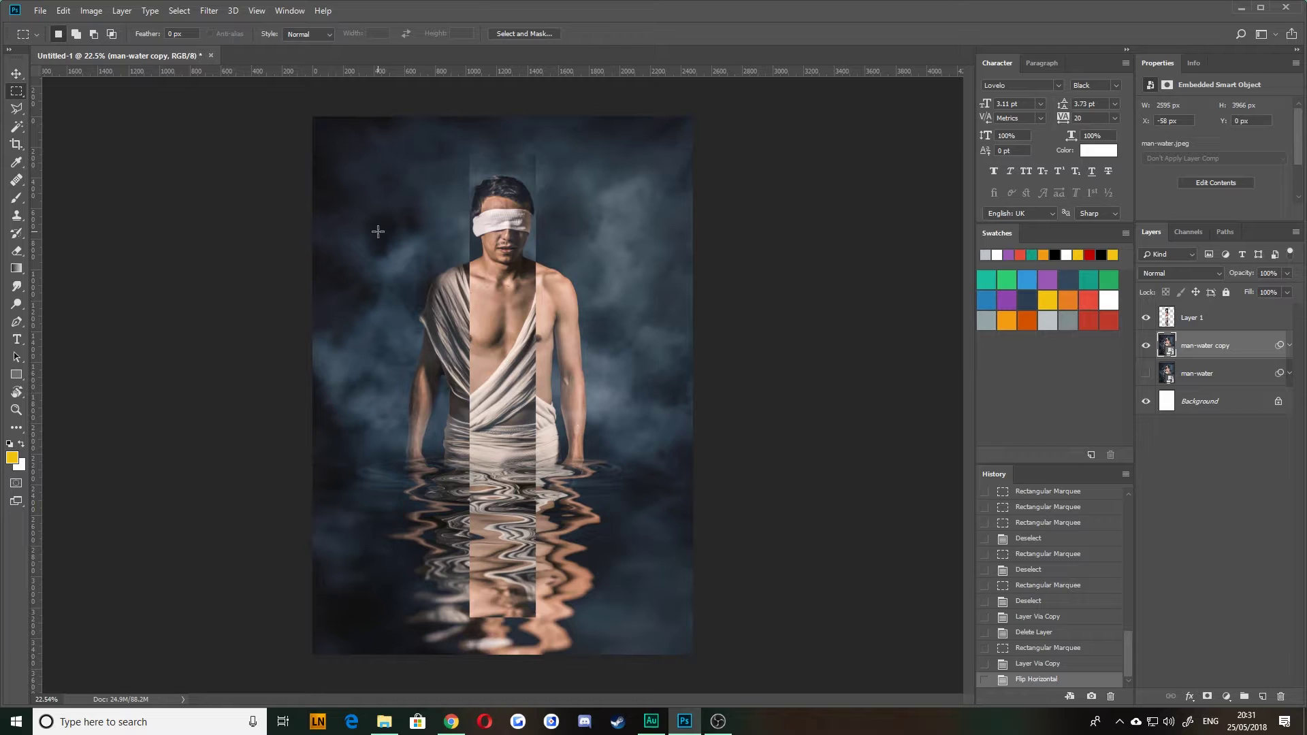
{"action": "left_click_drag", "start_coordinate": [346, 188], "coordinate": [583, 537]}
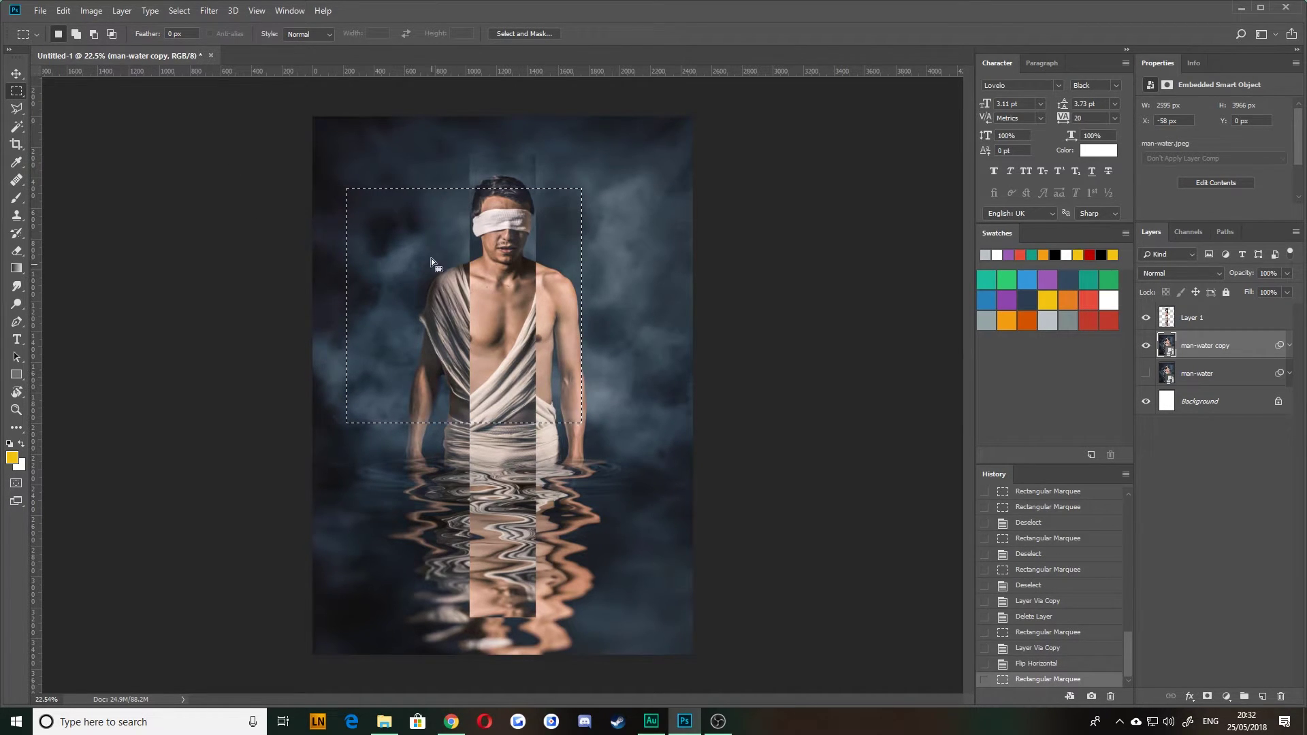
{"action": "left_click_drag", "start_coordinate": [402, 195], "coordinate": [432, 271]}
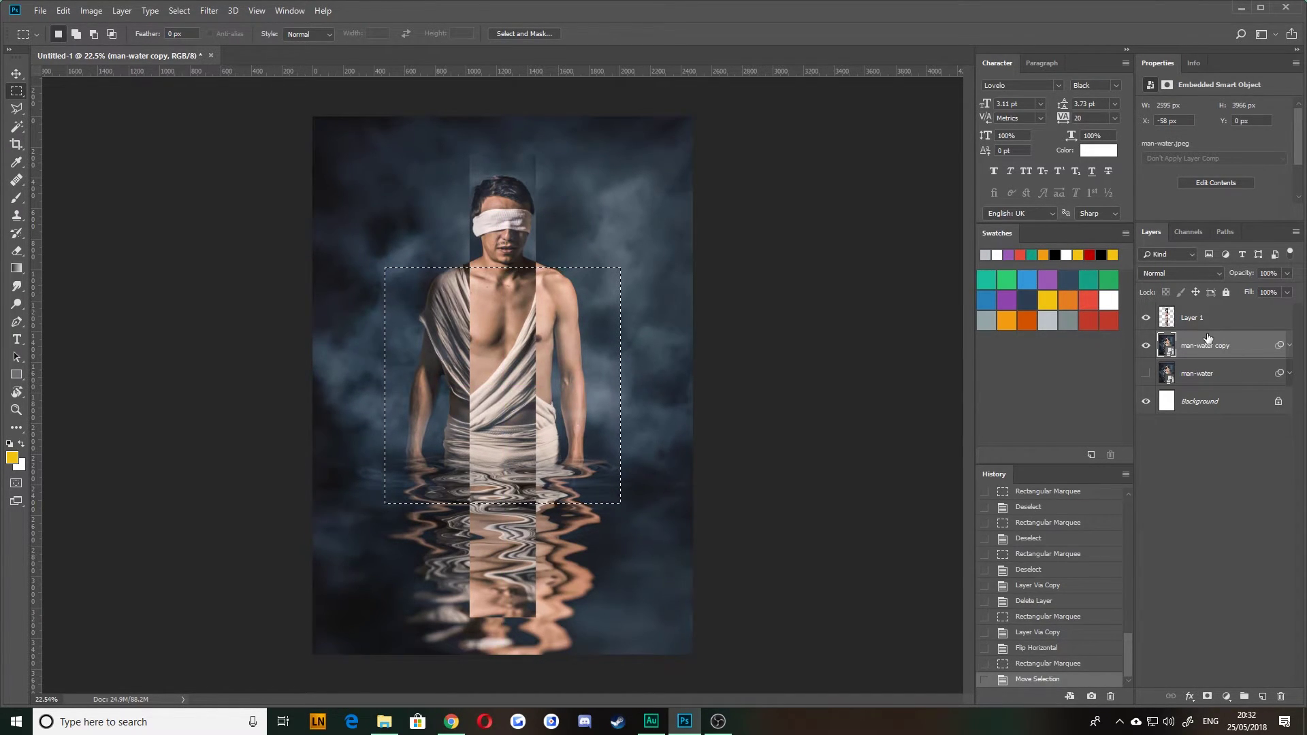
{"action": "key", "text": "ctrl+j"}
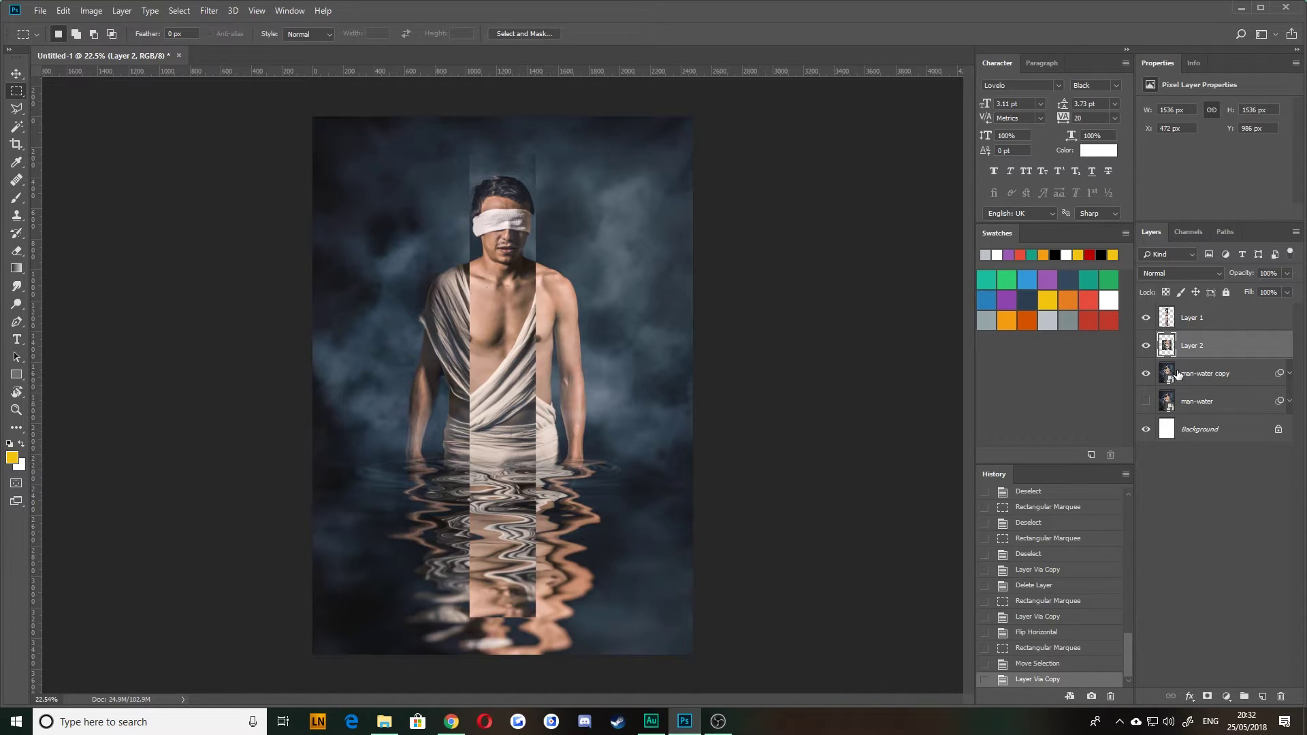
- Hide Layer 1 and man-water copy, then add a white layer mask to Layer 2
{"action": "left_click", "coordinate": [1146, 318]}
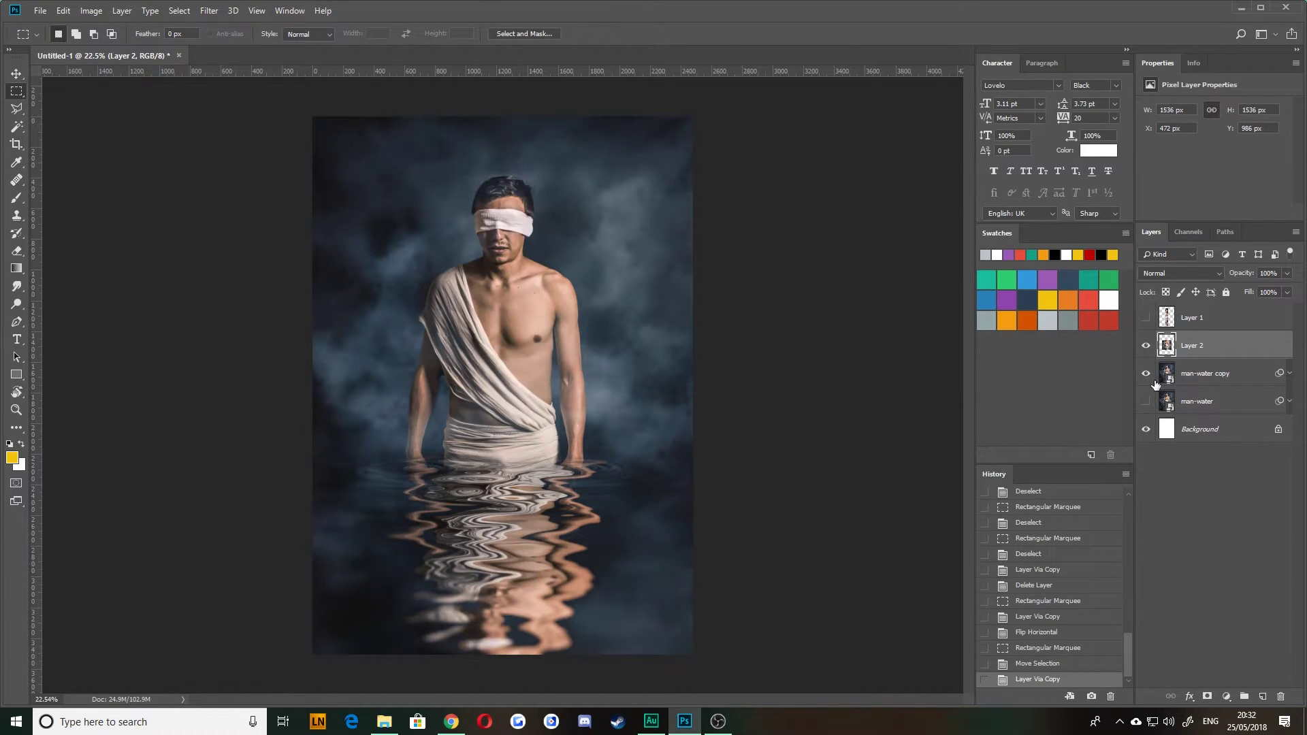
{"action": "left_click", "coordinate": [1146, 373]}
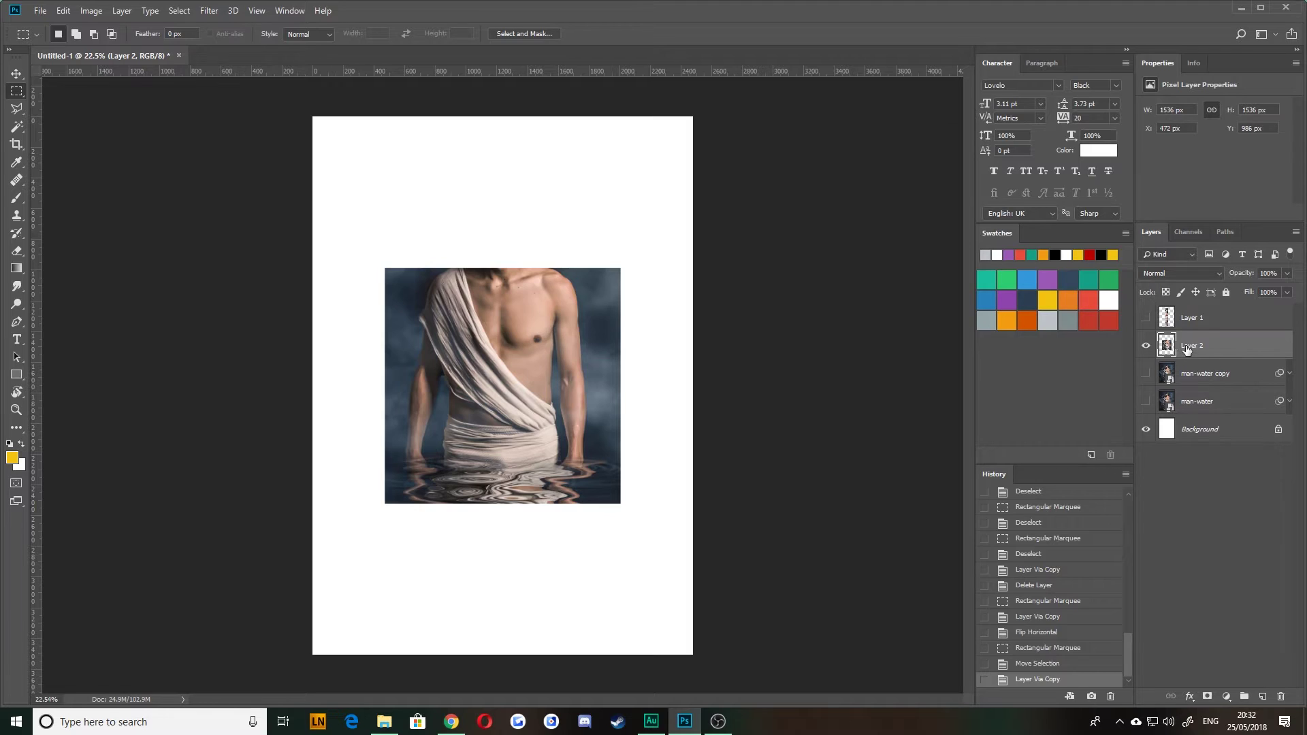
{"action": "left_click", "coordinate": [1207, 697]}
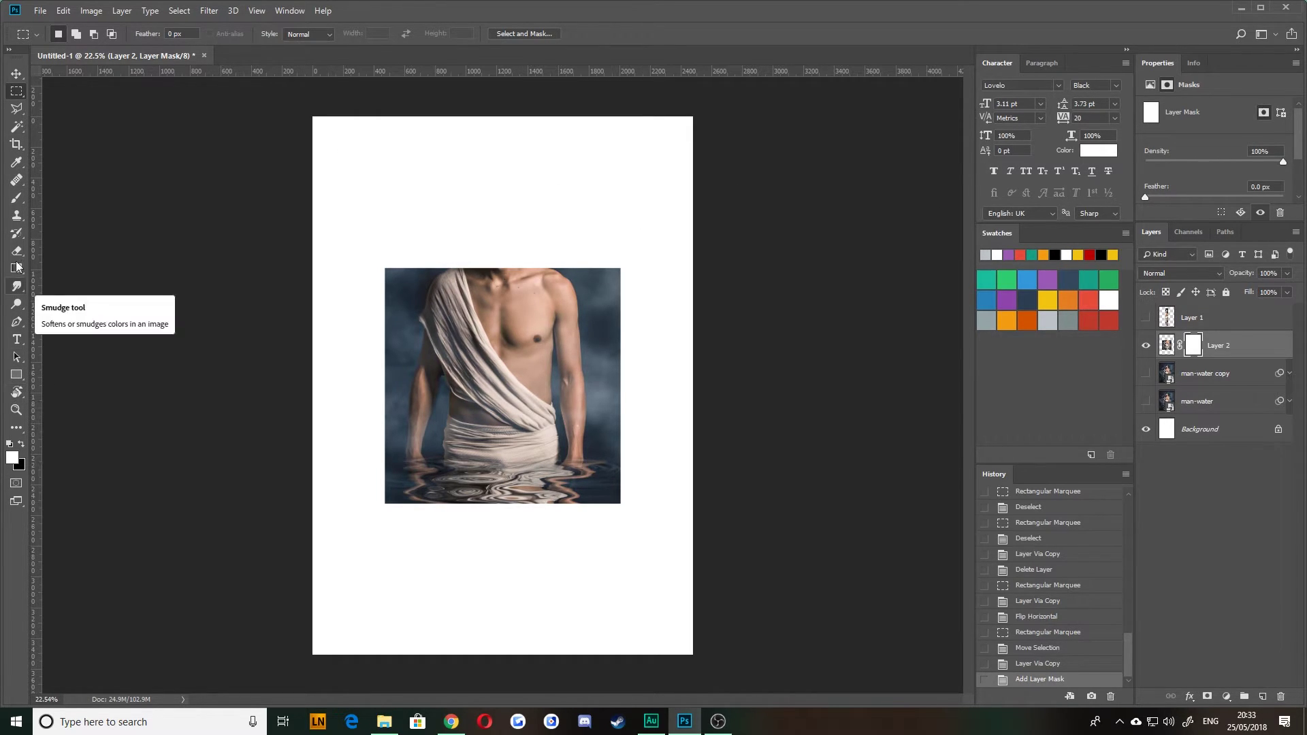
- Choose the Brush tool and set it to 100% hardness at 95 px
{"action": "left_click", "coordinate": [19, 199]}
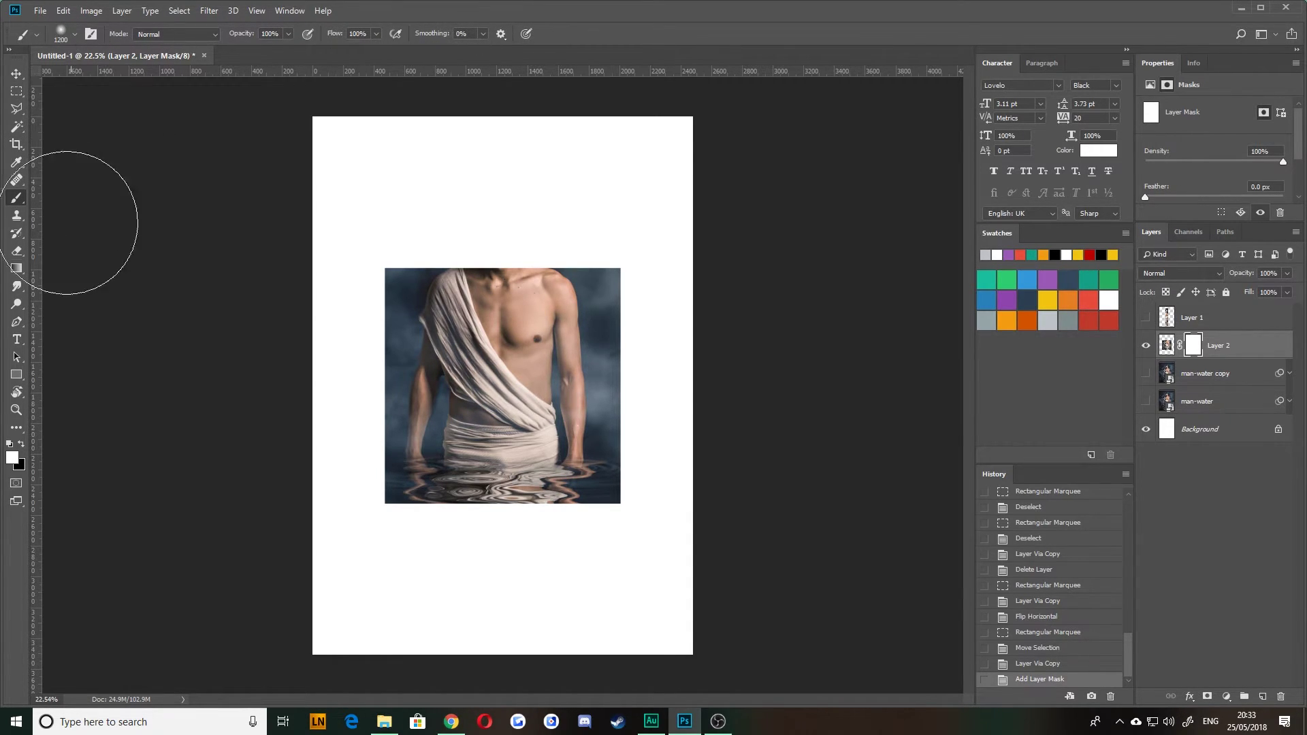
{"action": "left_click", "coordinate": [16, 215]}
{"action": "left_click", "coordinate": [17, 198]}
{"action": "left_click", "coordinate": [73, 36]}
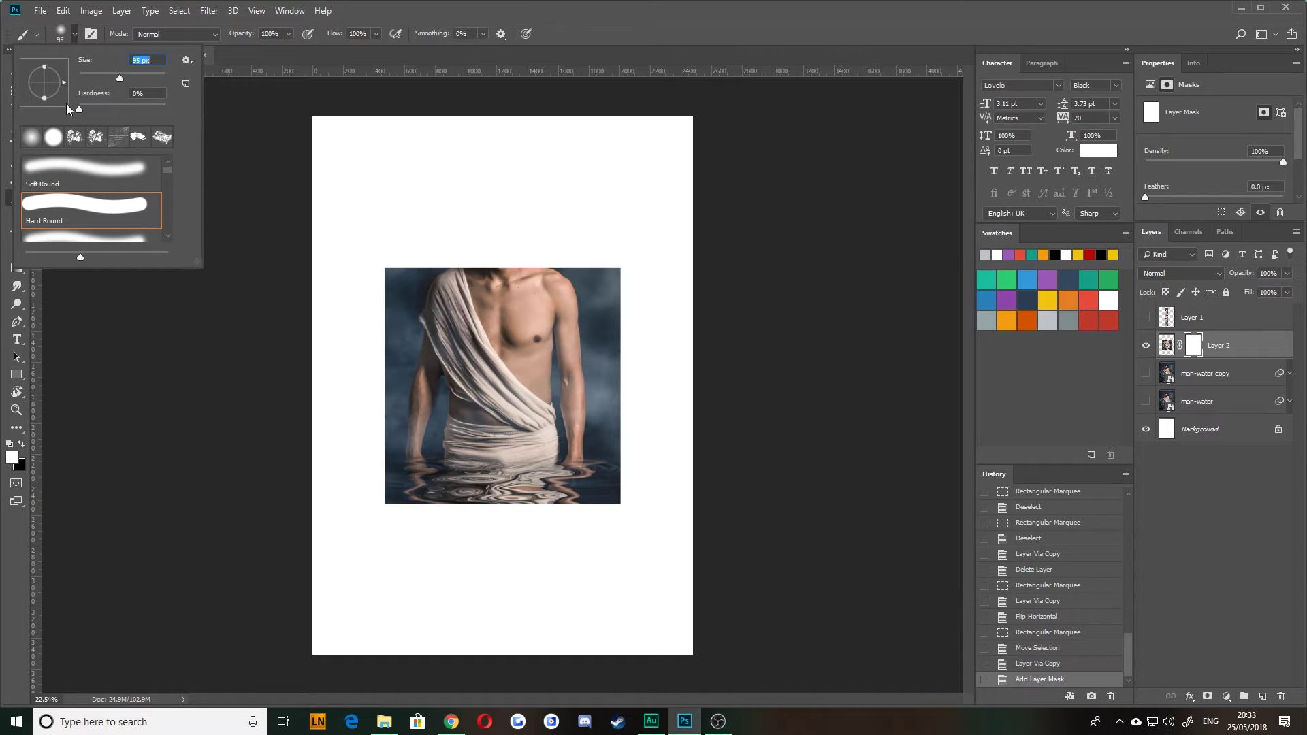
{"action": "left_click", "coordinate": [90, 213]}
{"action": "key", "text": "Tab"}
{"action": "left_click", "coordinate": [186, 59]}
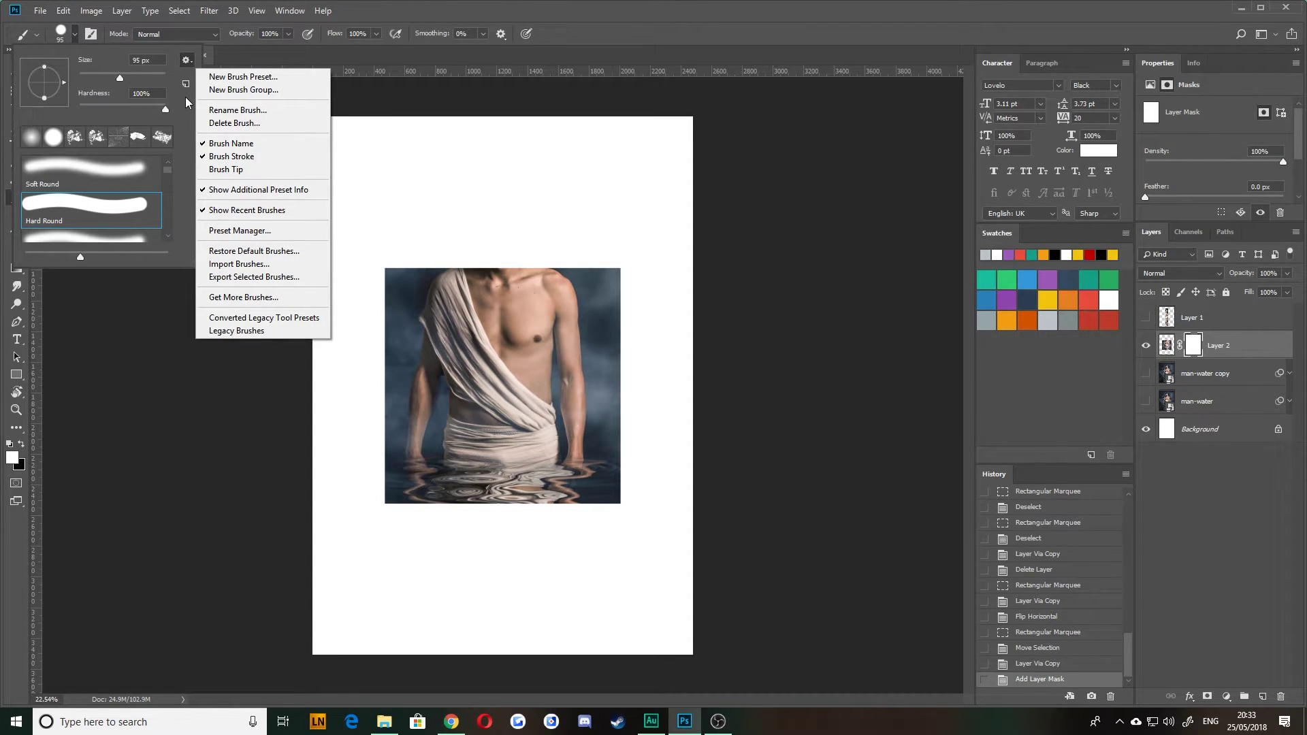
{"action": "key", "text": "Escape"}
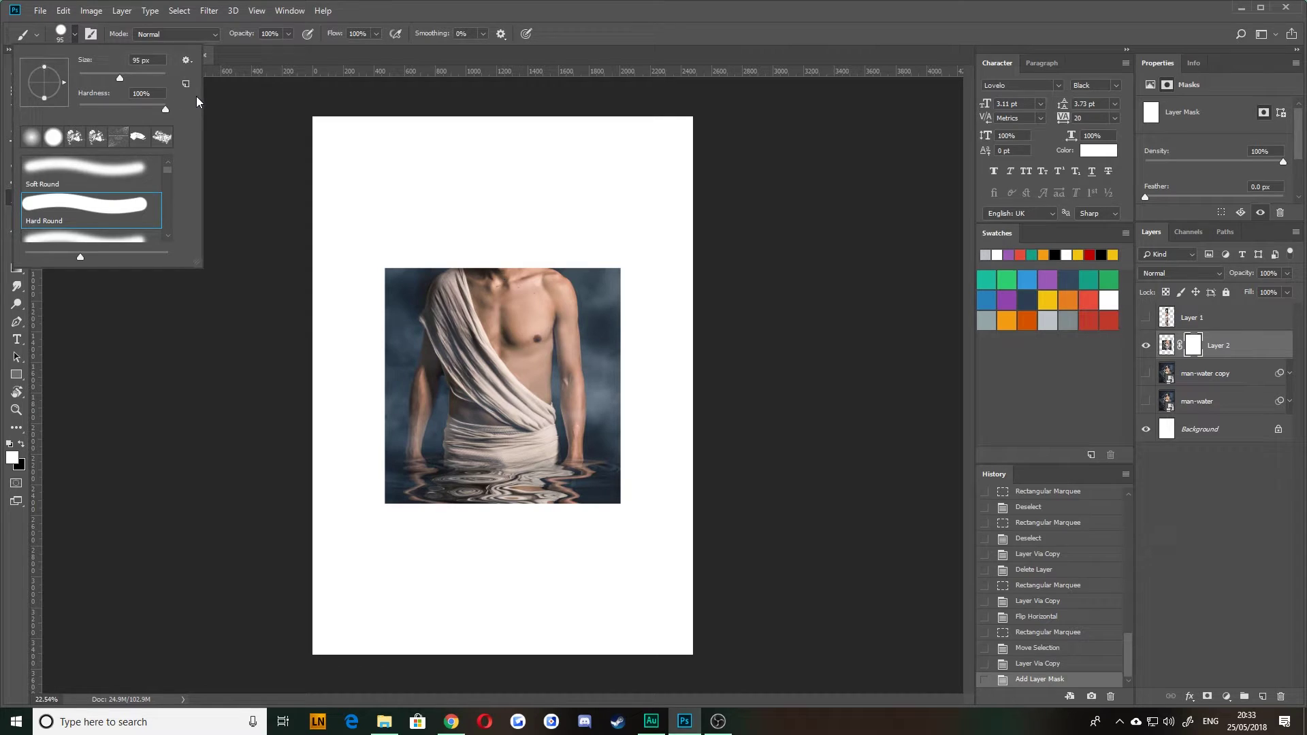
{"action": "left_click", "coordinate": [292, 213]}
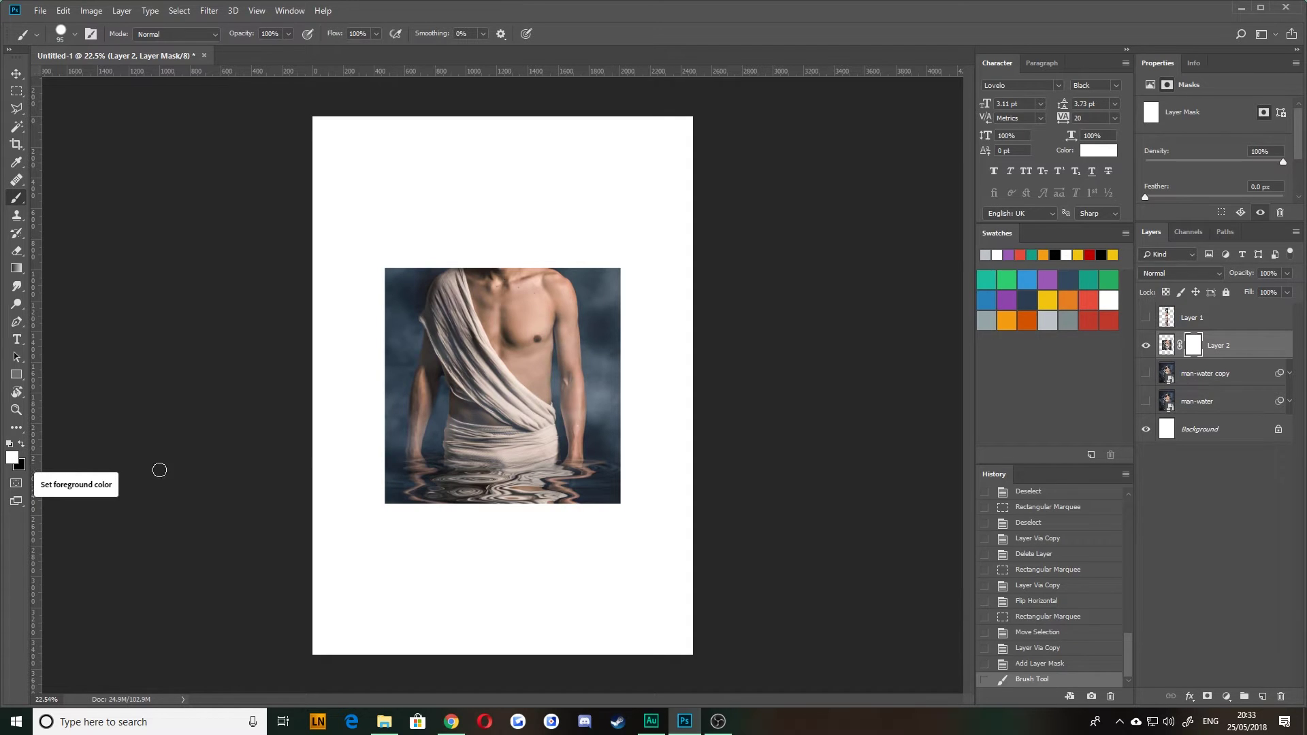
- Set the foreground painting colour to pure black in the Color Picker
{"action": "left_click", "coordinate": [484, 543]}
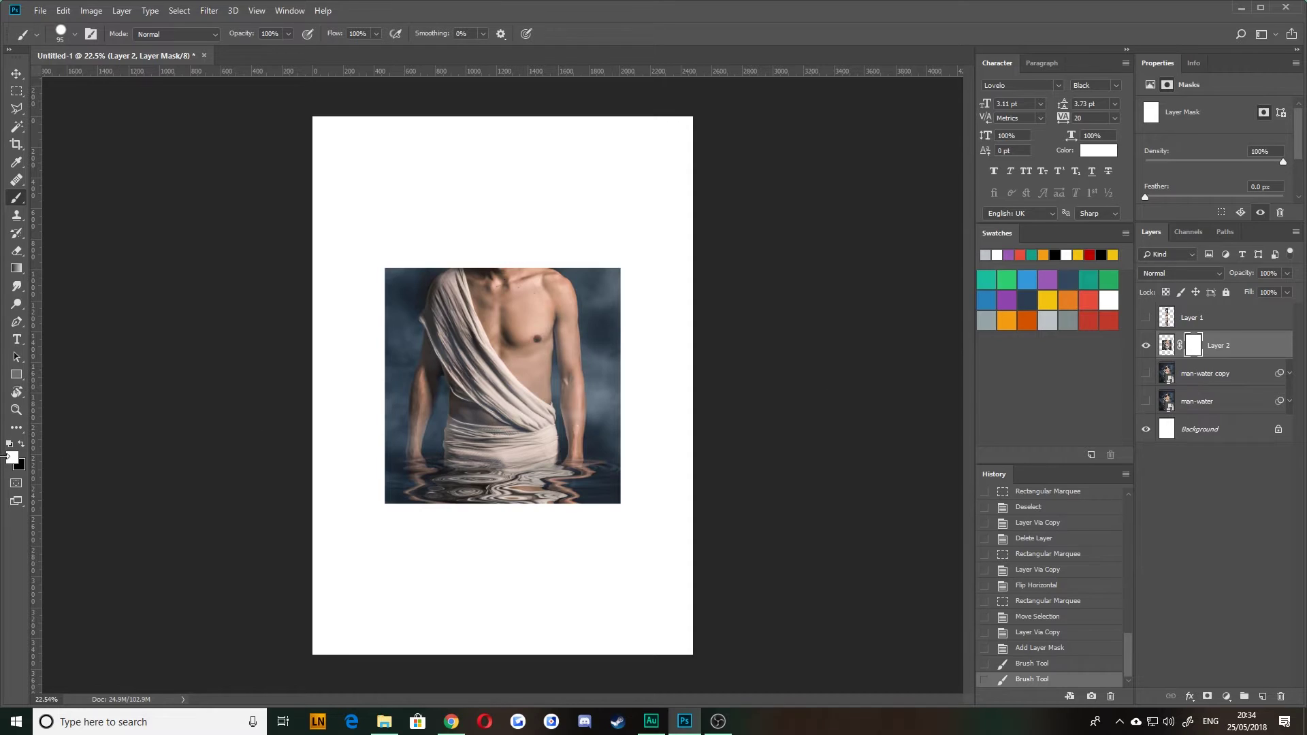
{"action": "left_click", "coordinate": [21, 445]}
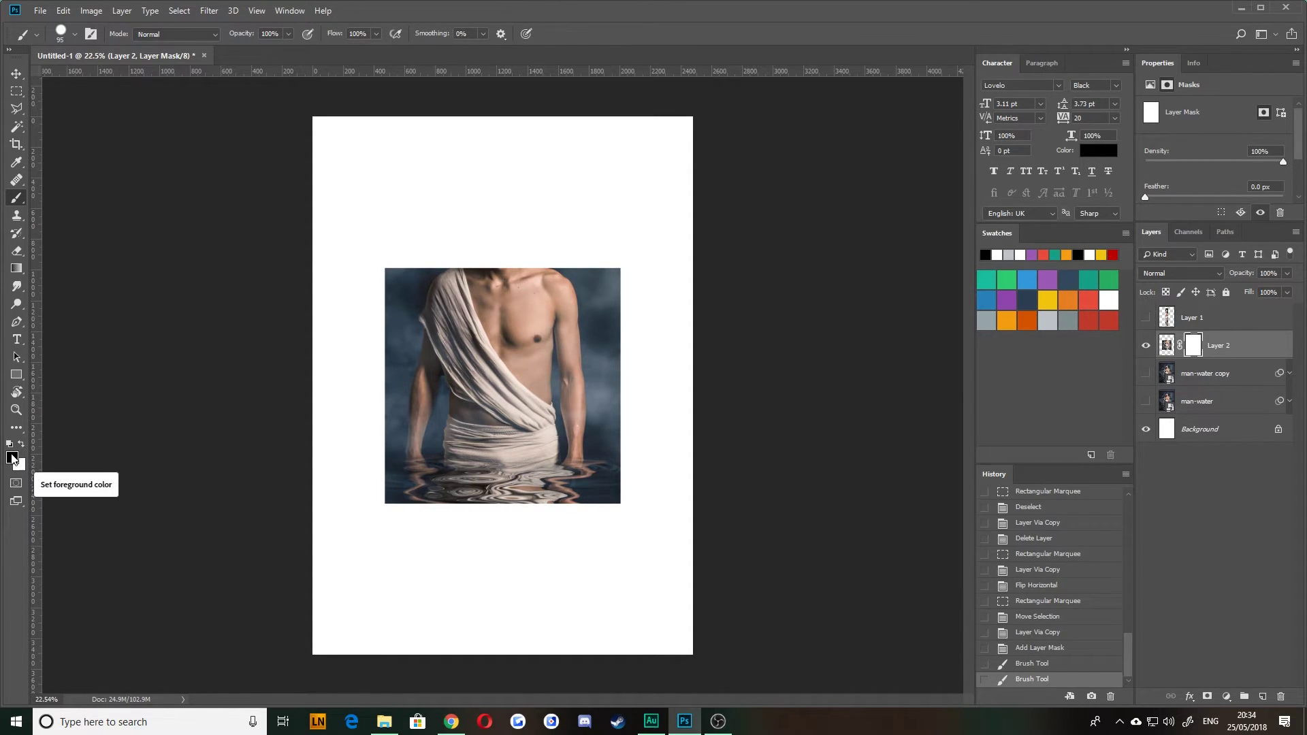
{"action": "left_click", "coordinate": [13, 461]}
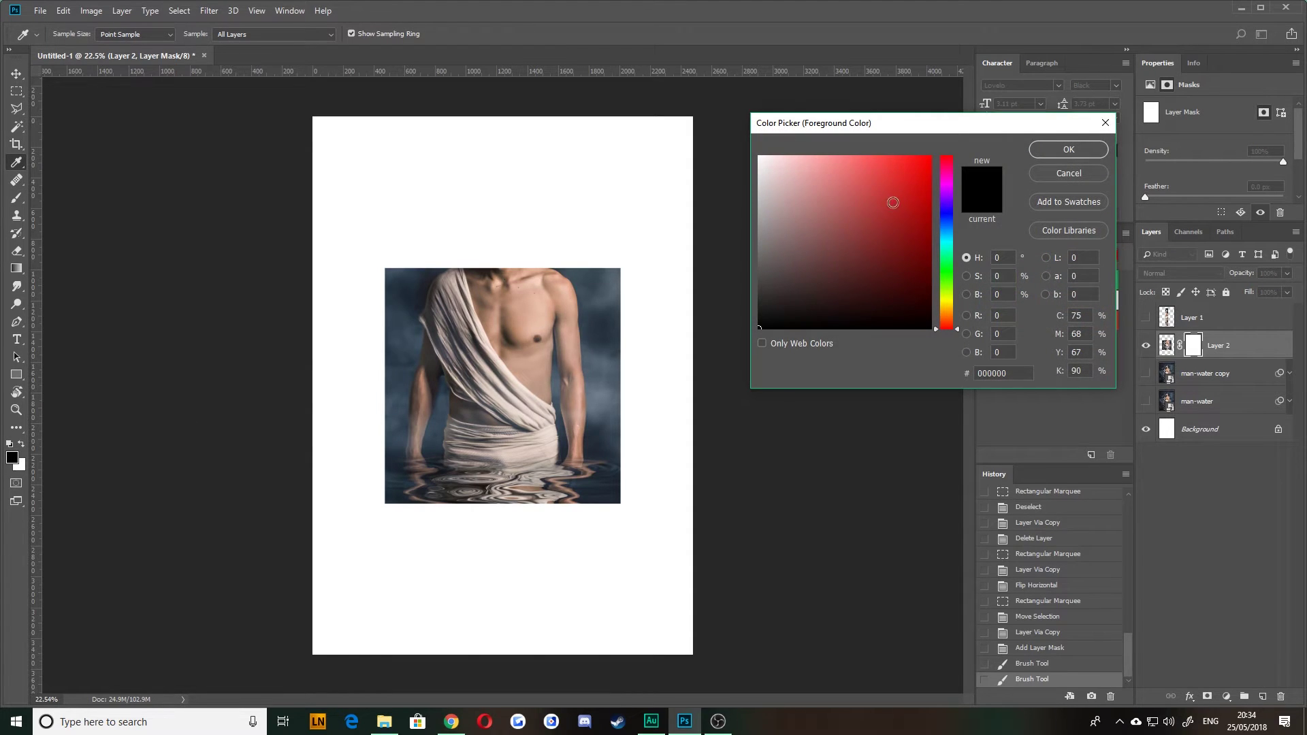
{"action": "left_click", "coordinate": [864, 248]}
{"action": "left_click", "coordinate": [848, 243]}
{"action": "left_click_drag", "start_coordinate": [848, 243], "coordinate": [756, 346]}
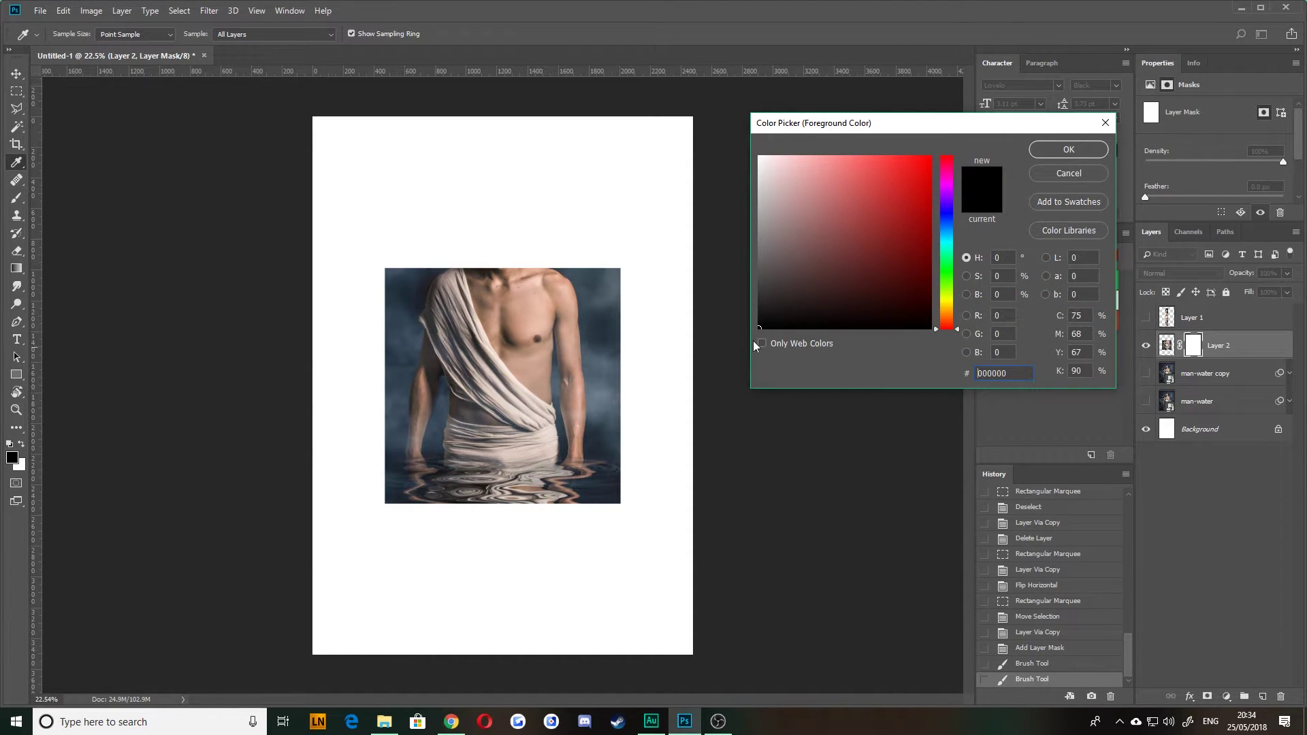
{"action": "left_click", "coordinate": [1068, 149]}
{"action": "key", "text": "b"}
- Paint trial black strokes over the torso and shoulder on Layer 2's mask, then undo them
{"action": "mouse_move", "coordinate": [616, 289]}
{"action": "left_mouse_down"}
{"action": "mouse_move", "coordinate": [599, 341]}
{"action": "mouse_move", "coordinate": [388, 416]}
{"action": "mouse_move", "coordinate": [533, 431]}
{"action": "mouse_move", "coordinate": [507, 313]}
{"action": "mouse_move", "coordinate": [476, 507]}
{"action": "mouse_move", "coordinate": [484, 419]}
{"action": "mouse_move", "coordinate": [463, 439]}
{"action": "left_mouse_up"}
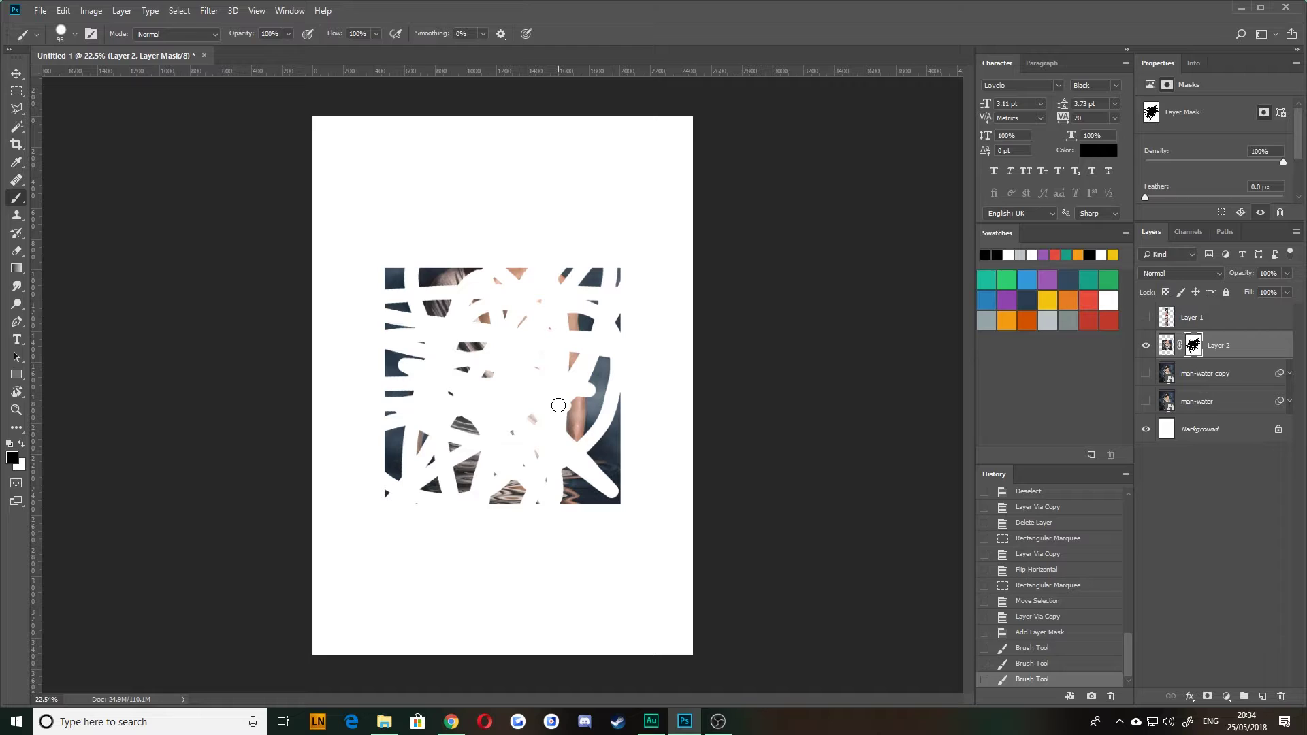
{"action": "key", "text": "ctrl+z"}
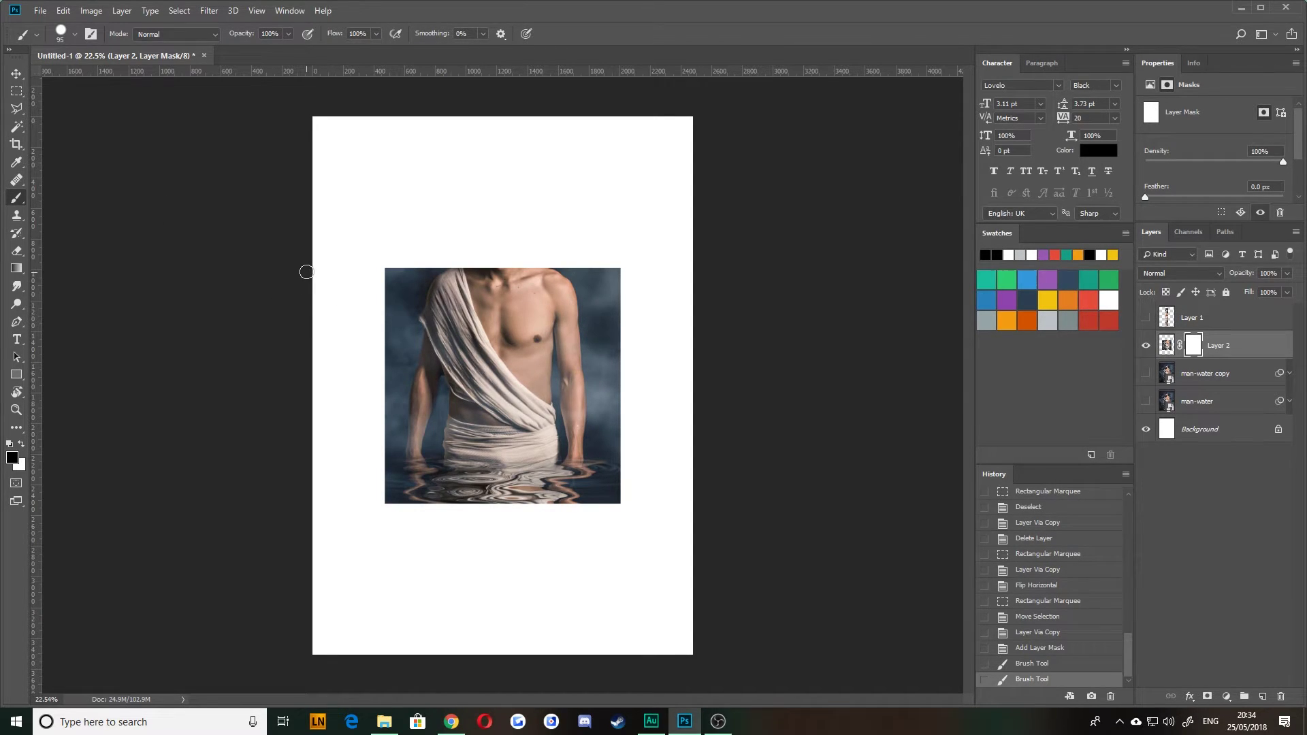
{"action": "mouse_move", "coordinate": [426, 318]}
{"action": "left_mouse_down"}
{"action": "mouse_move", "coordinate": [581, 315]}
{"action": "mouse_move", "coordinate": [576, 452]}
{"action": "mouse_move", "coordinate": [439, 454]}
{"action": "mouse_move", "coordinate": [428, 326]}
{"action": "mouse_move", "coordinate": [547, 338]}
{"action": "mouse_move", "coordinate": [520, 351]}
{"action": "mouse_move", "coordinate": [554, 397]}
{"action": "mouse_move", "coordinate": [557, 368]}
{"action": "mouse_move", "coordinate": [538, 410]}
{"action": "mouse_move", "coordinate": [514, 382]}
{"action": "mouse_move", "coordinate": [509, 407]}
{"action": "mouse_move", "coordinate": [474, 357]}
{"action": "mouse_move", "coordinate": [474, 461]}
{"action": "left_mouse_up"}
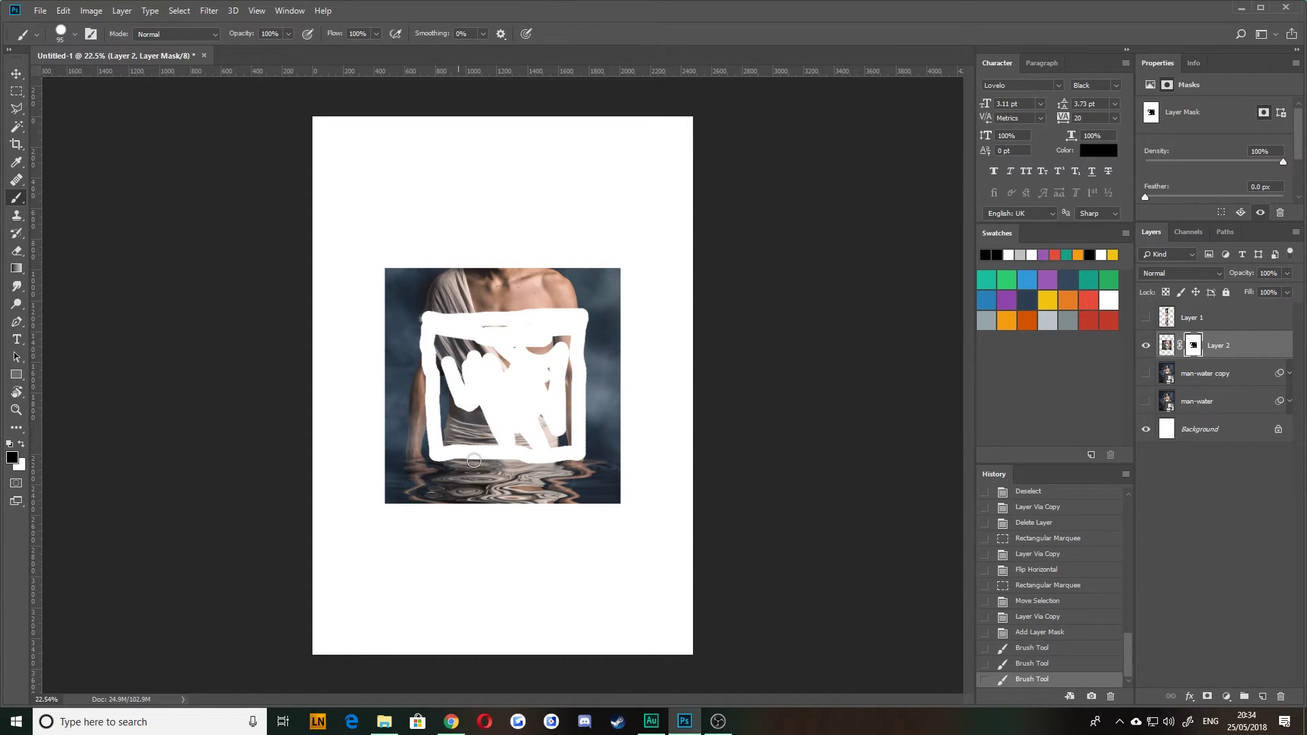
{"action": "key", "text": "ctrl+z"}
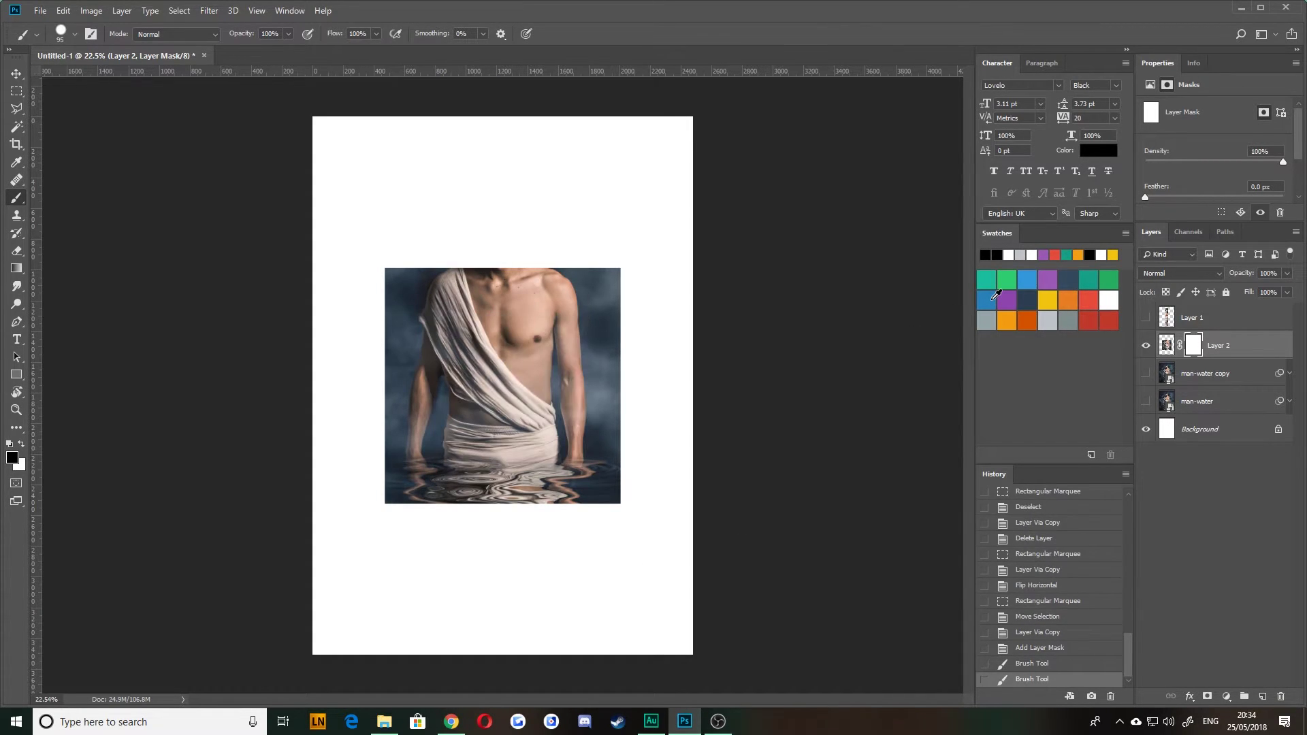
- Show Layer 1 again and place a rectangular selection over the man's torso
{"action": "left_click", "coordinate": [17, 91]}
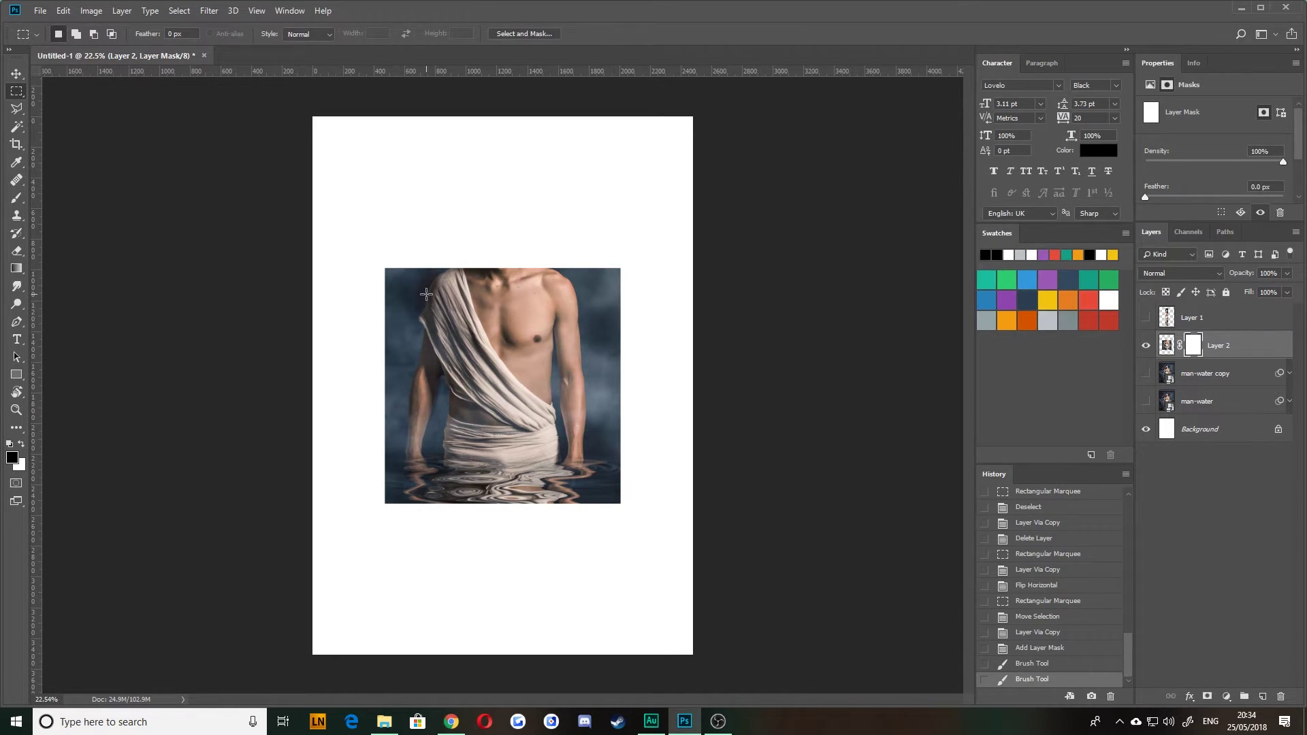
{"action": "left_click", "coordinate": [1146, 318]}
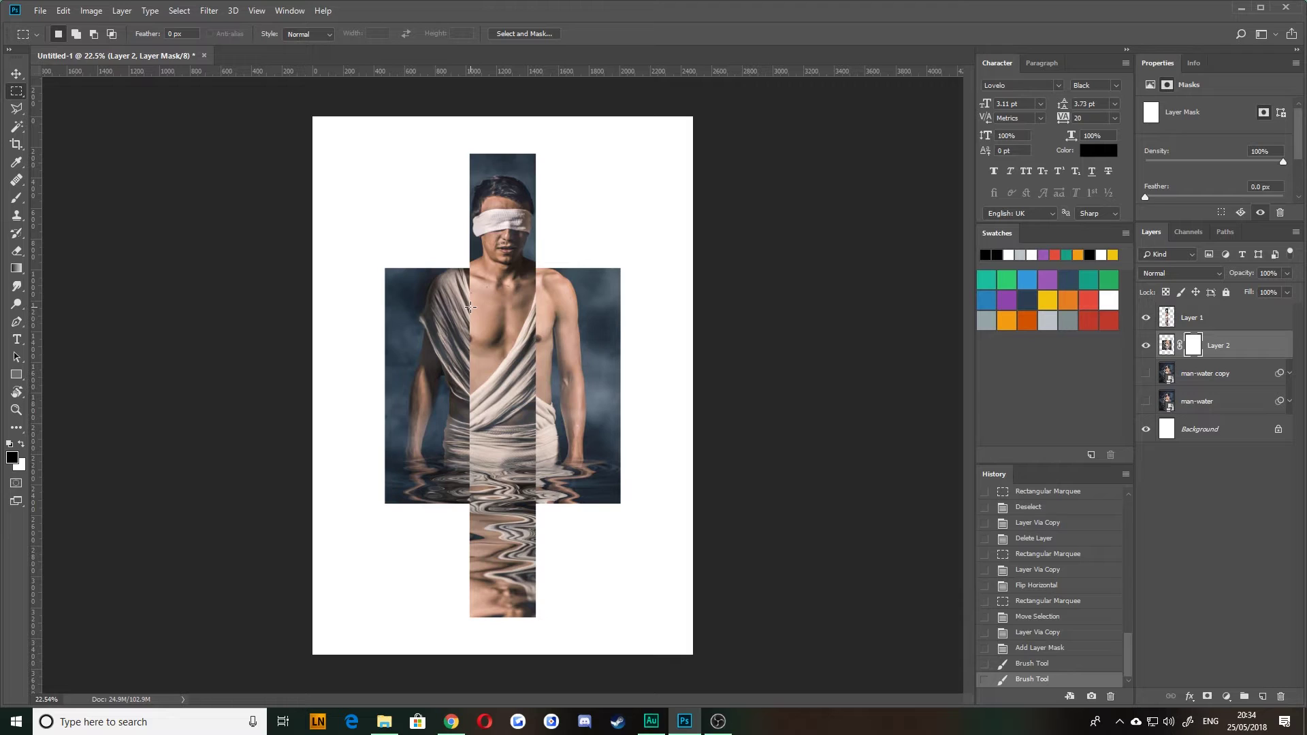
{"action": "left_click_drag", "start_coordinate": [470, 307], "coordinate": [627, 456]}
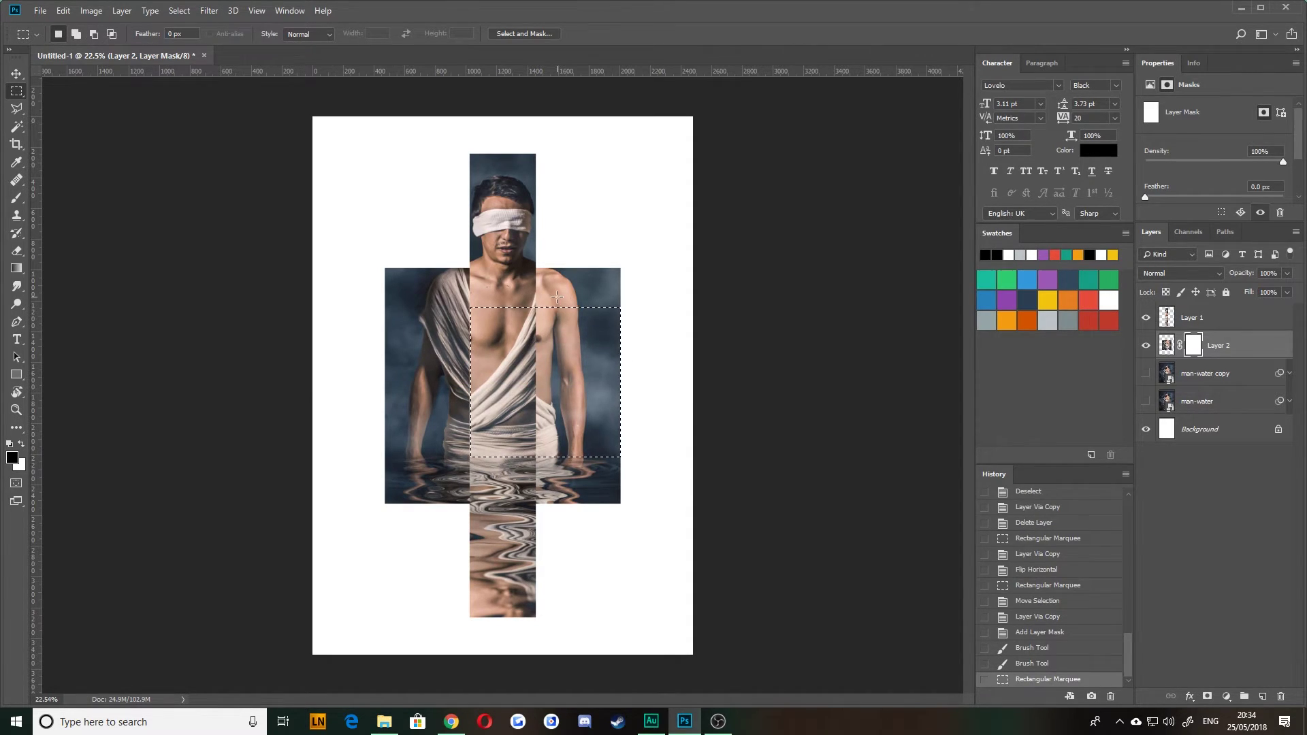
{"action": "left_click_drag", "start_coordinate": [549, 313], "coordinate": [510, 317]}
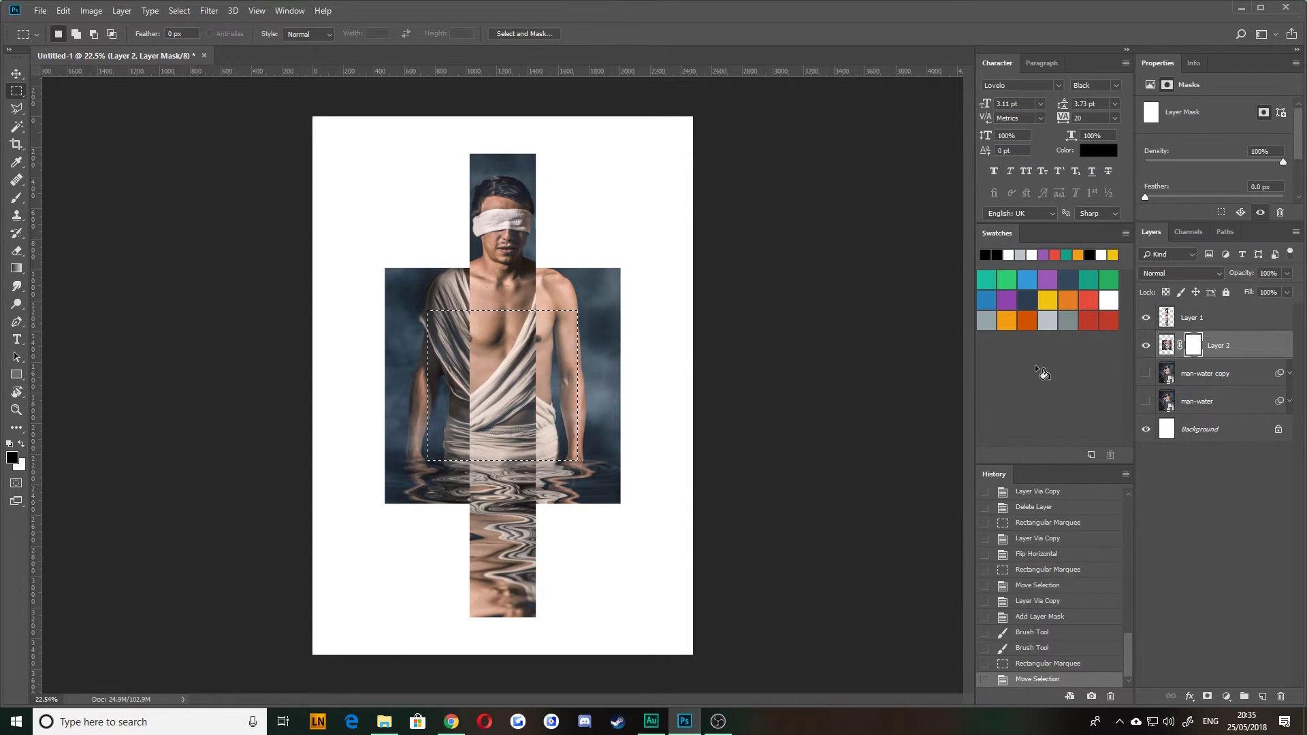
- Paint black on Layer 2's mask with a 300 px brush inside the selection, then deselect
{"action": "key", "text": "b"}
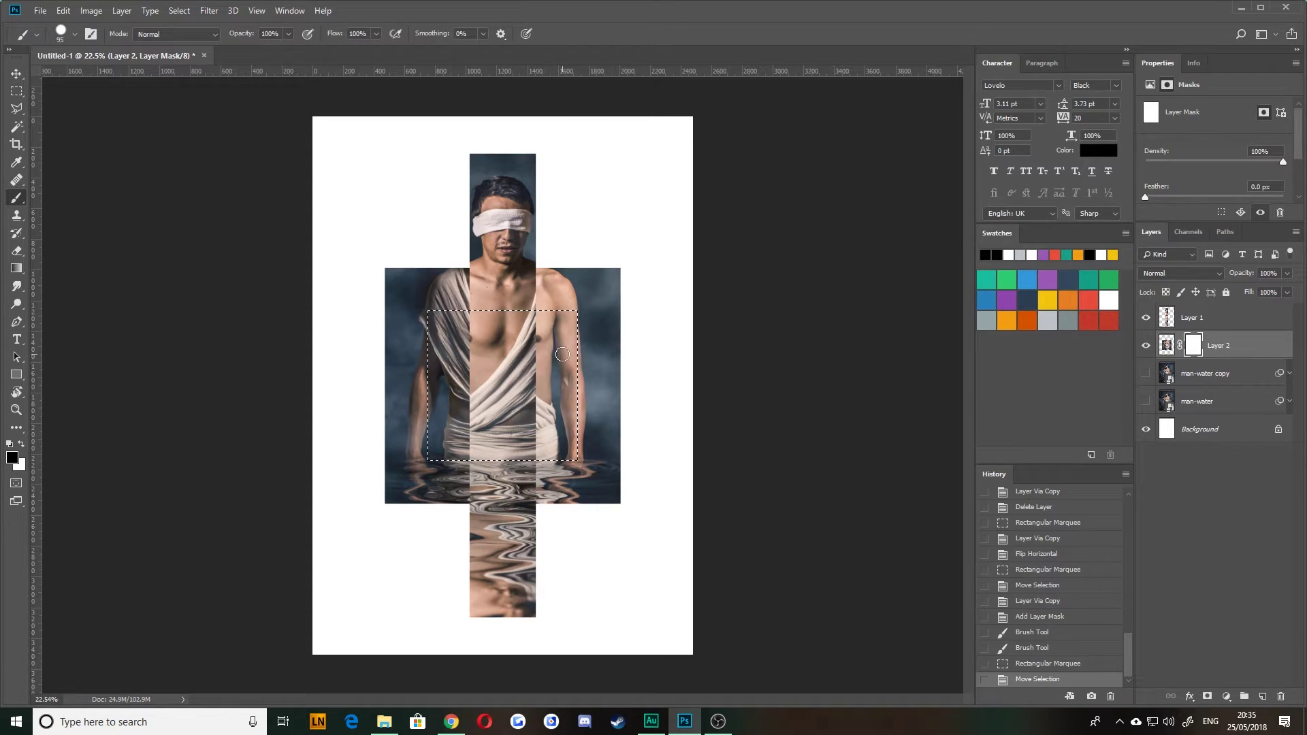
{"action": "key", "text": "bracketright"}
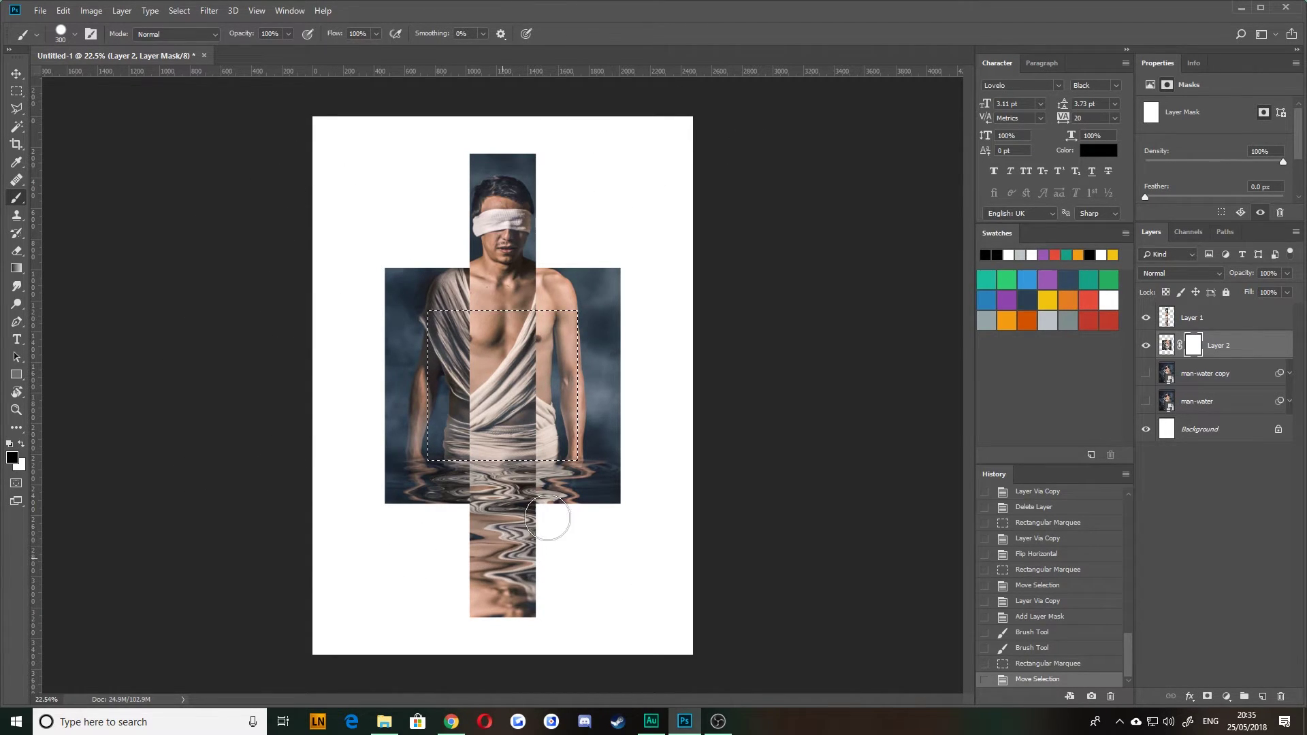
{"action": "mouse_move", "coordinate": [586, 511]}
{"action": "left_mouse_down"}
{"action": "mouse_move", "coordinate": [537, 326]}
{"action": "mouse_move", "coordinate": [504, 320]}
{"action": "mouse_move", "coordinate": [447, 485]}
{"action": "mouse_move", "coordinate": [548, 448]}
{"action": "left_mouse_up"}
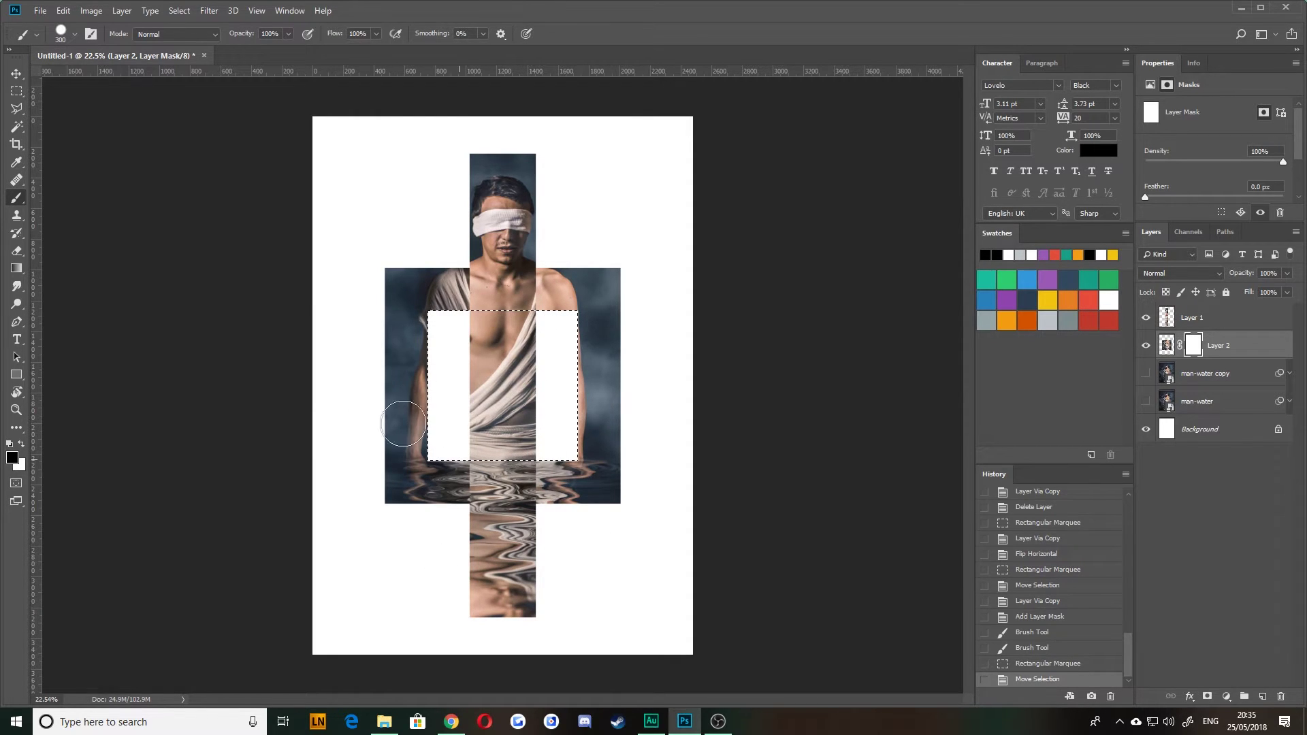
{"action": "key", "text": "ctrl+d"}
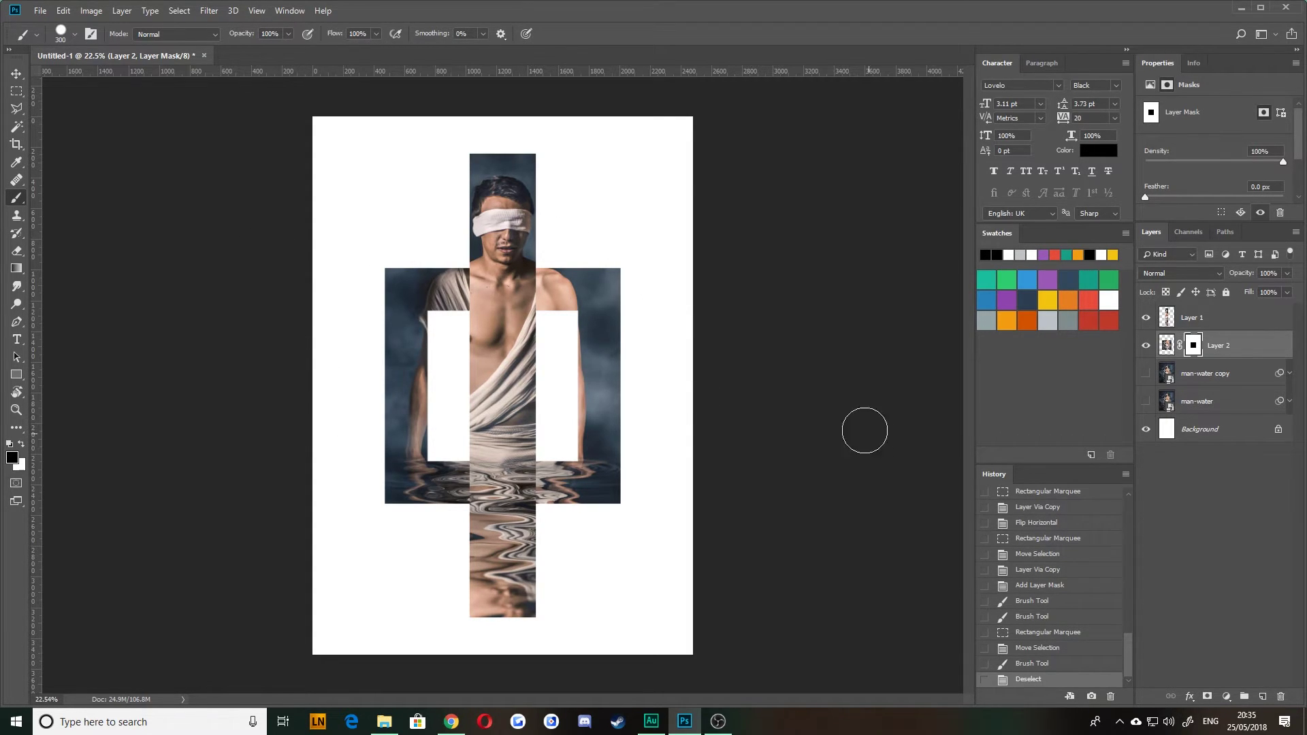
- Delete Layer 2's old mask and select a square over the torso
{"action": "right_click", "coordinate": [1188, 345]}
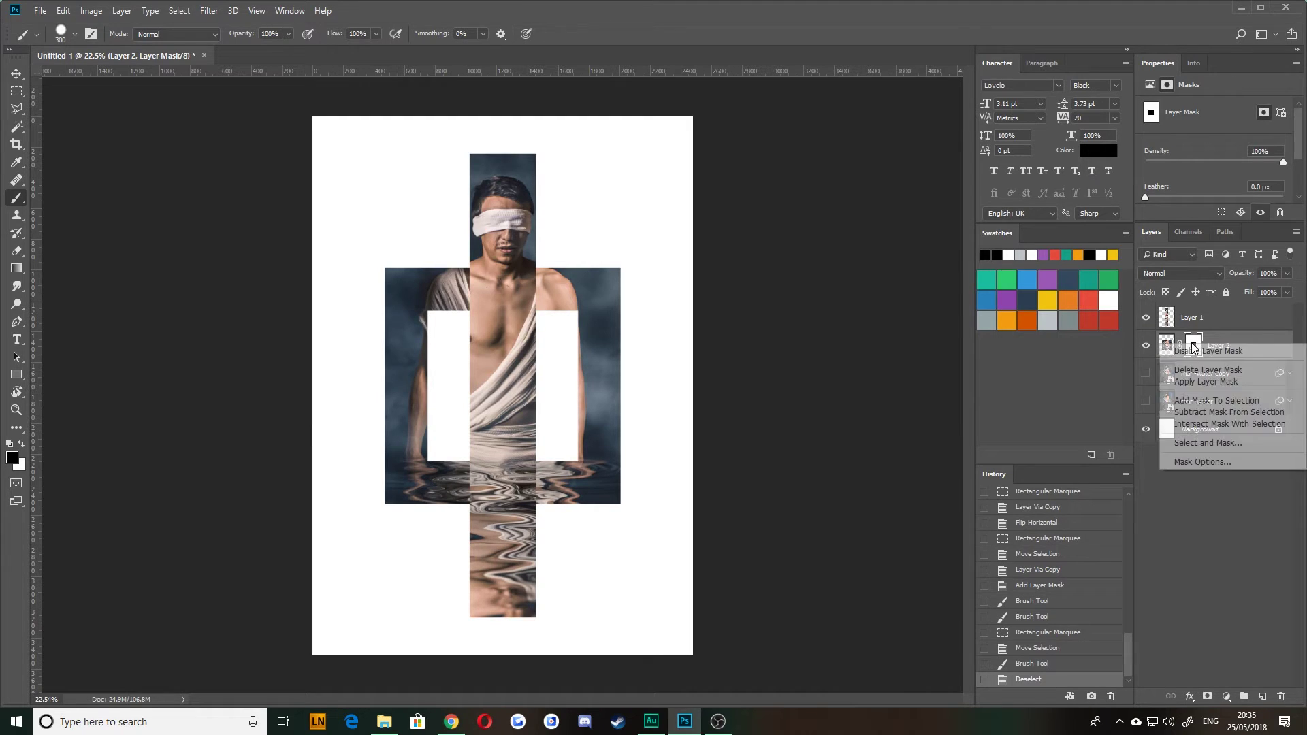
{"action": "left_click", "coordinate": [1199, 368]}
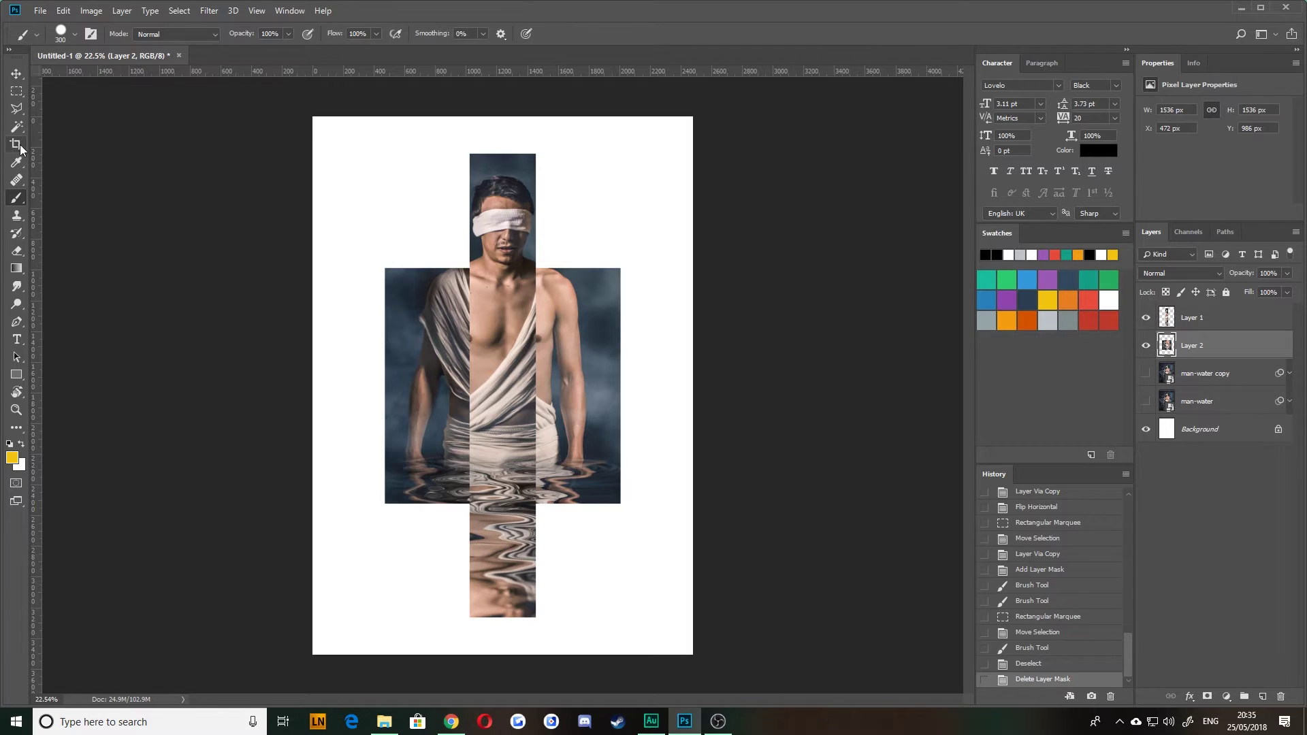
{"action": "left_click", "coordinate": [17, 90]}
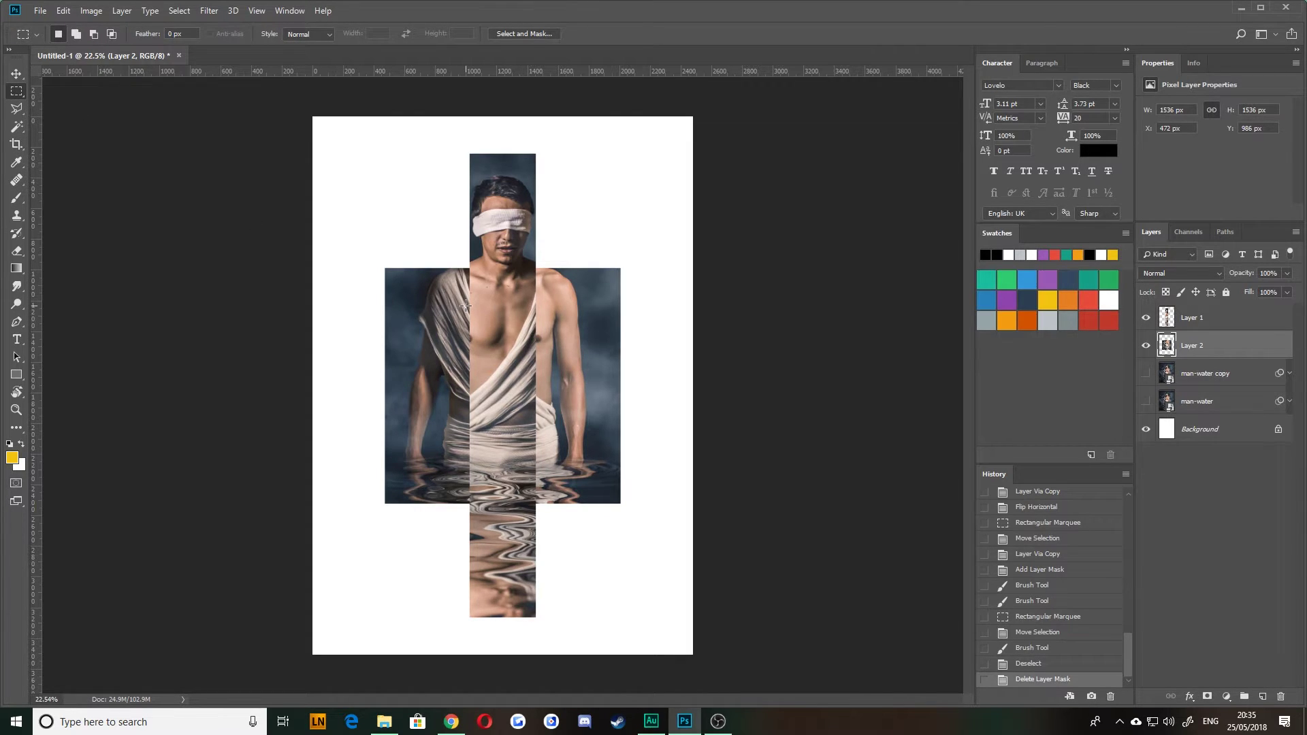
{"action": "left_click_drag", "start_coordinate": [472, 308], "coordinate": [611, 474]}
{"action": "left_click_drag", "start_coordinate": [555, 310], "coordinate": [517, 318]}
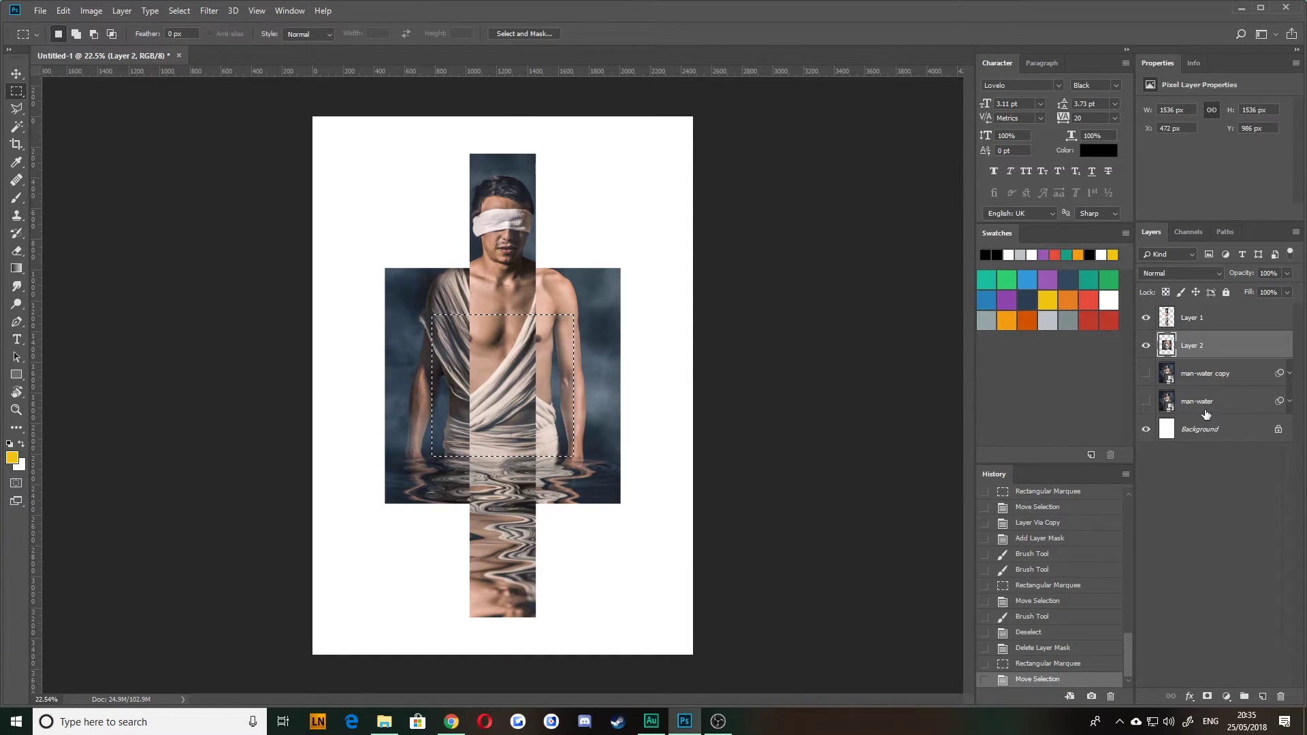
- Mask Layer 2 to the square selection and invert the mask to hide it
{"action": "left_click", "coordinate": [1205, 699]}
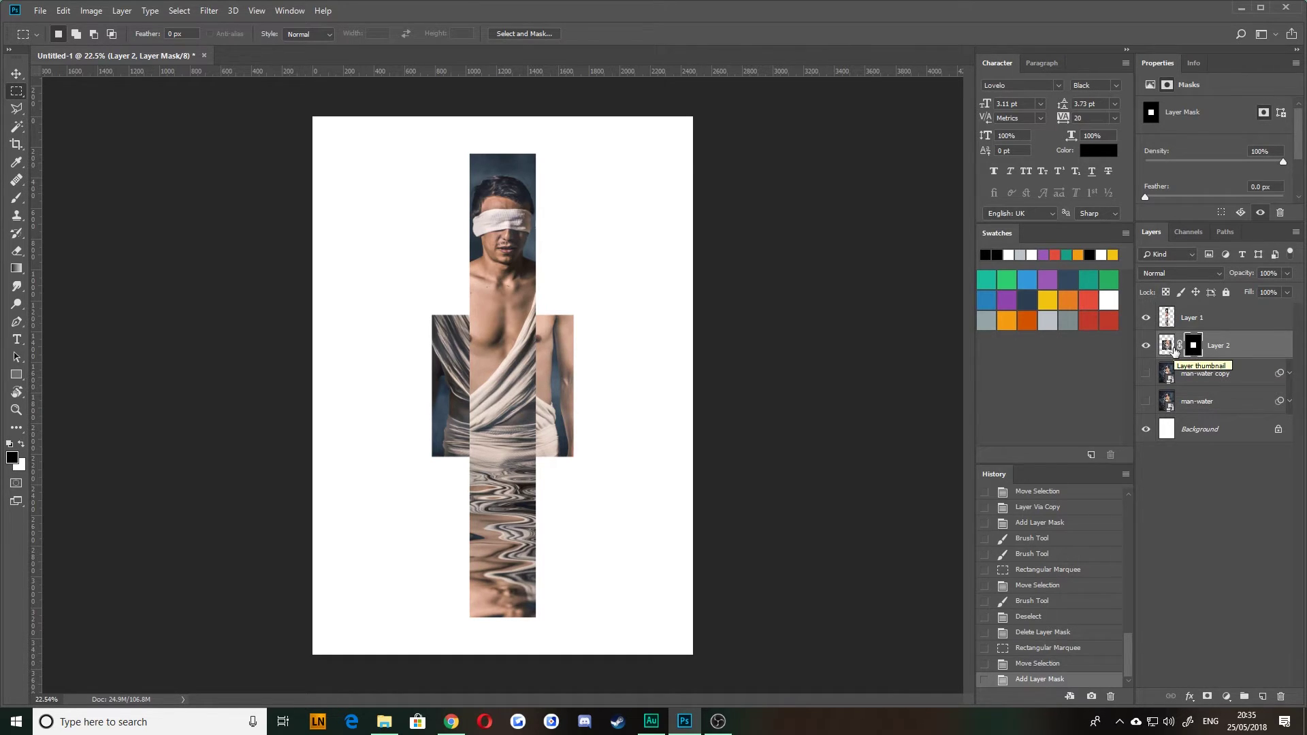
{"action": "left_click", "coordinate": [1167, 345]}
{"action": "left_click", "coordinate": [1194, 348]}
{"action": "key", "text": "ctrl+i"}
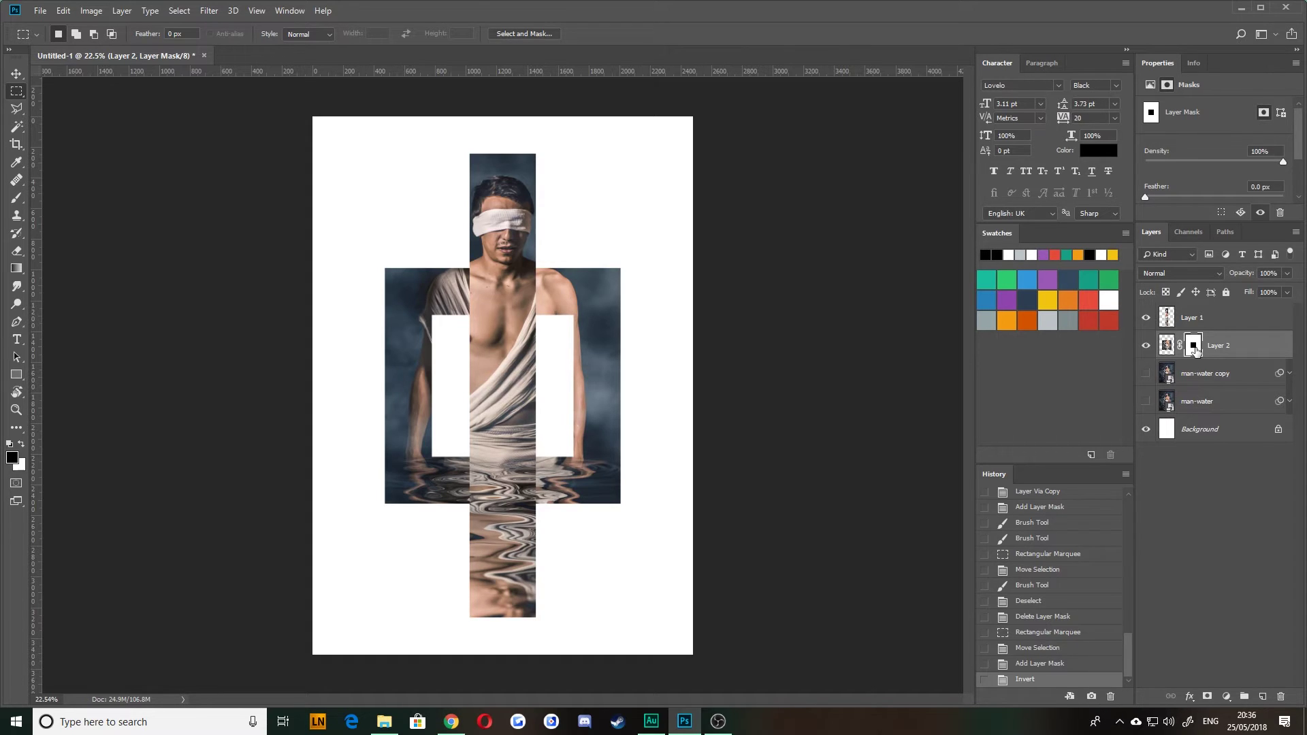
- Make the man-water copy layer visible behind the strips
{"action": "left_click", "coordinate": [1146, 375]}
{"action": "left_click", "coordinate": [1145, 375]}
{"action": "left_click", "coordinate": [1146, 374]}
- Flip Layer 2's pixels horizontally with Edit > Transform > Flip Horizontal
{"action": "left_click", "coordinate": [1226, 345]}
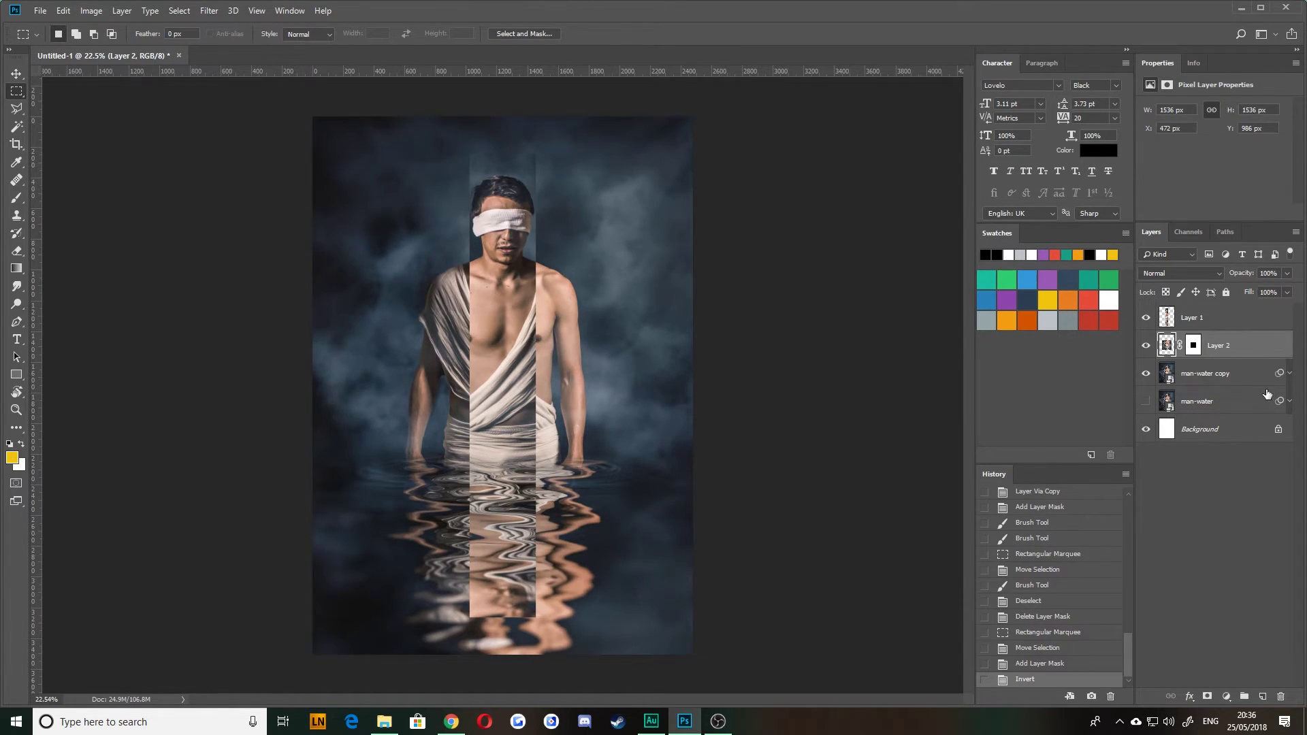
{"action": "left_click", "coordinate": [63, 10]}
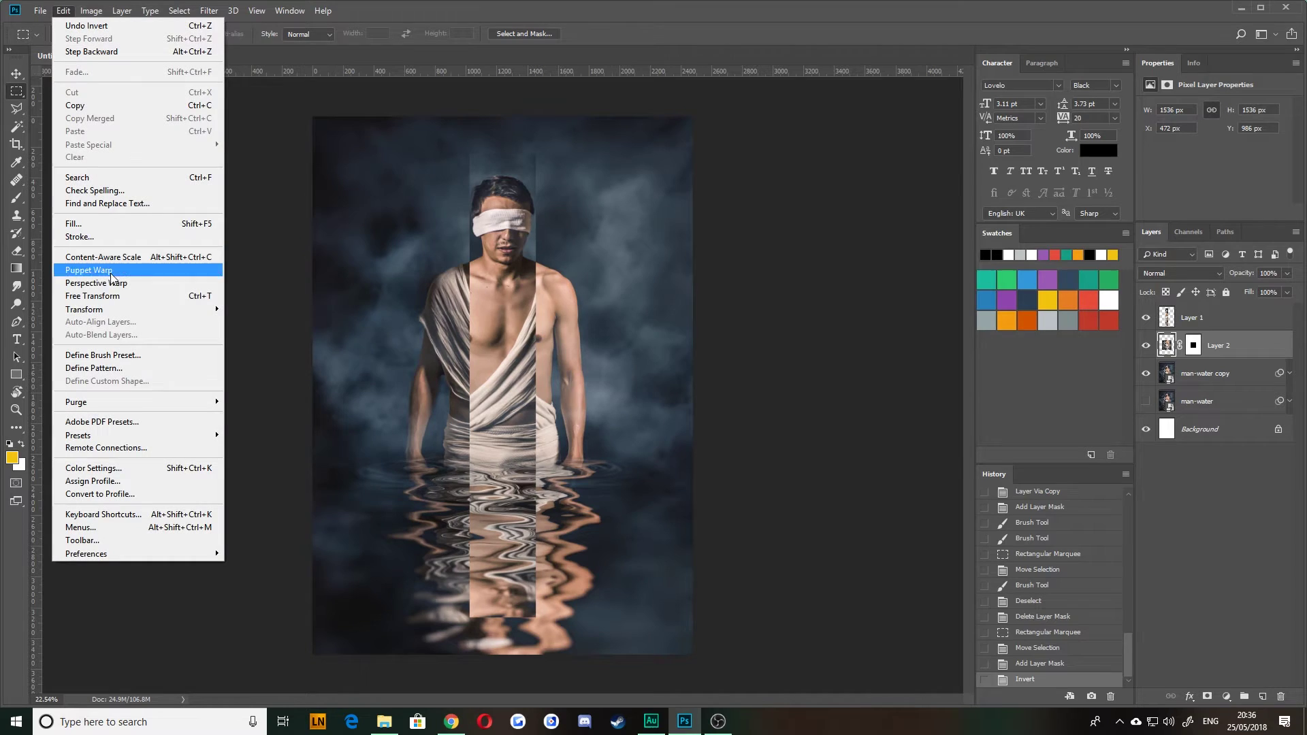
{"action": "mouse_move", "coordinate": [102, 309]}
{"action": "left_click", "coordinate": [265, 460]}
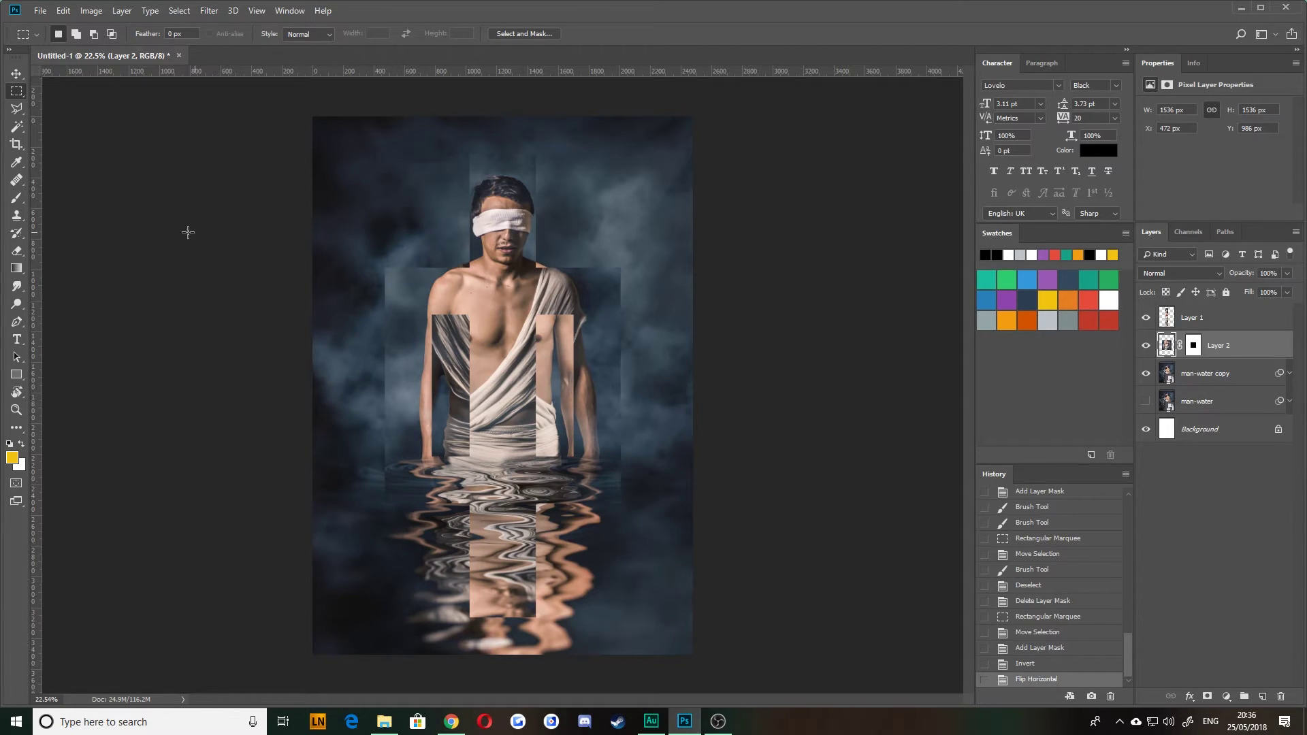
{"action": "left_click", "coordinate": [17, 74]}
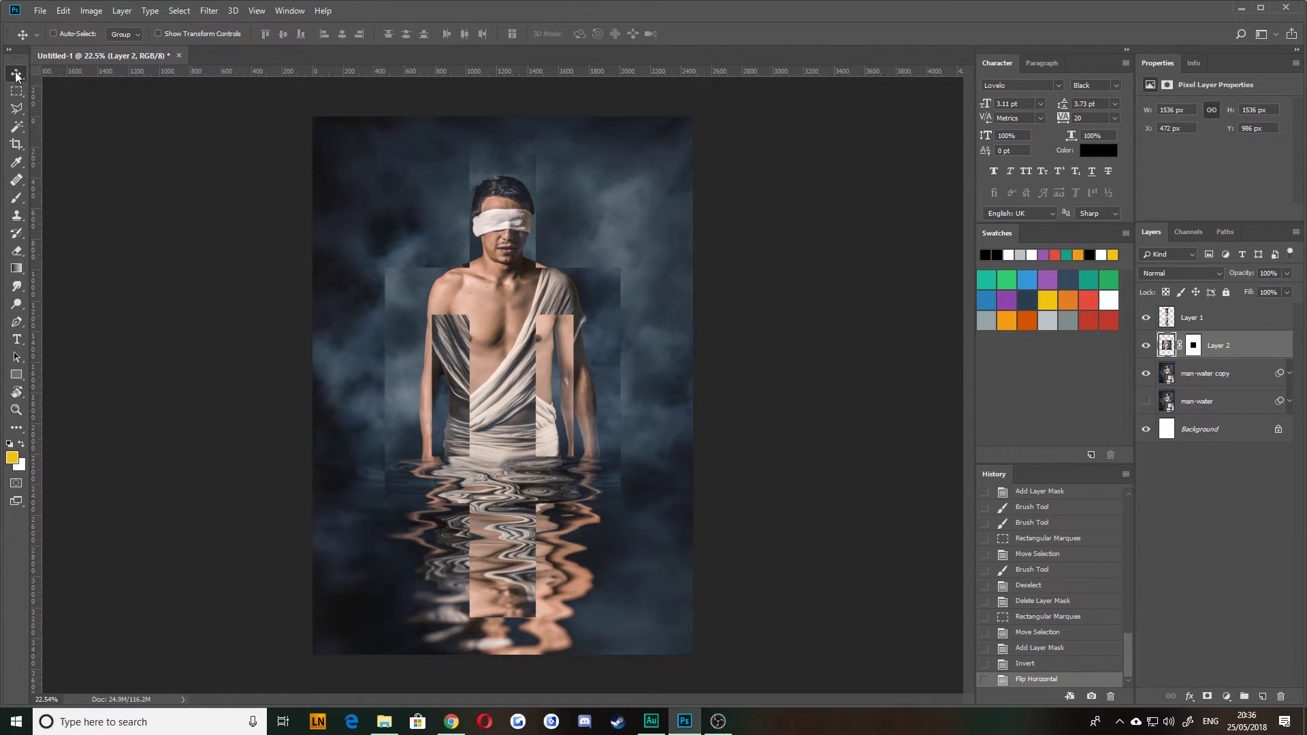
{"action": "left_click", "coordinate": [1190, 697]}
{"action": "left_click", "coordinate": [1205, 684]}
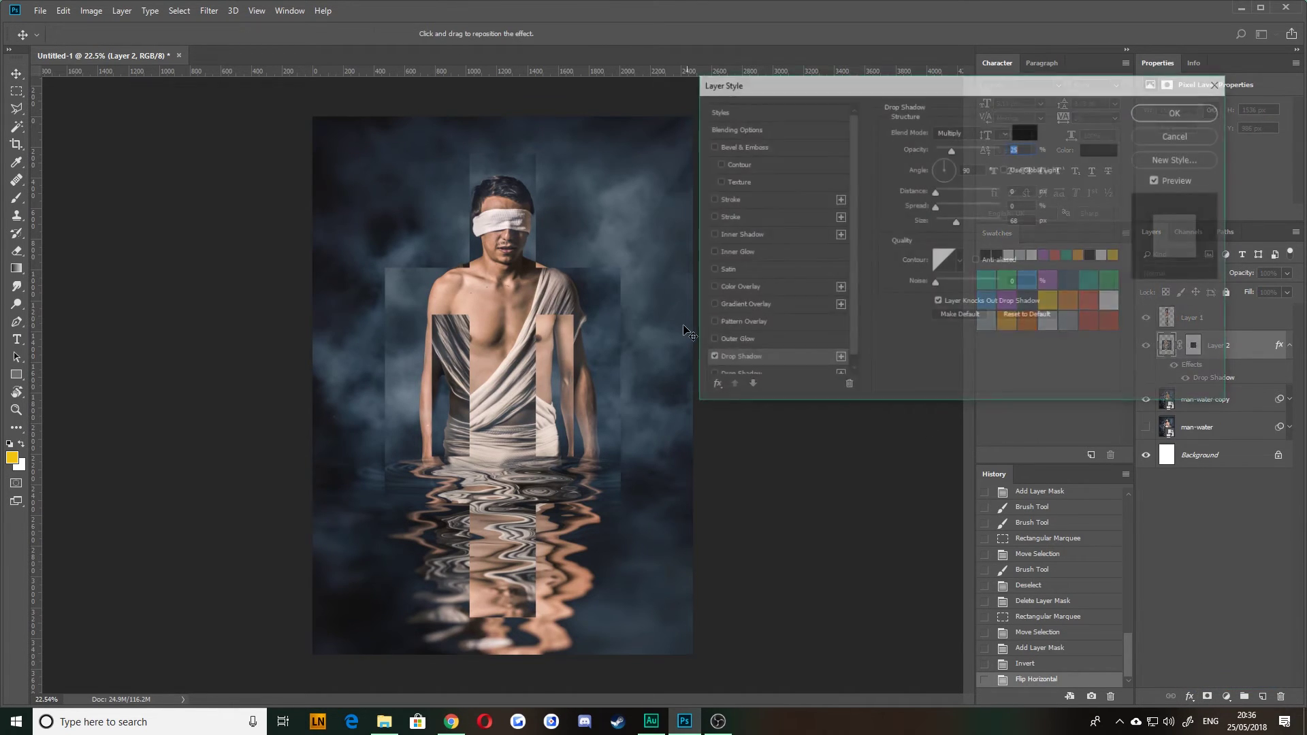
{"action": "left_click_drag", "start_coordinate": [952, 149], "coordinate": [1001, 149]}
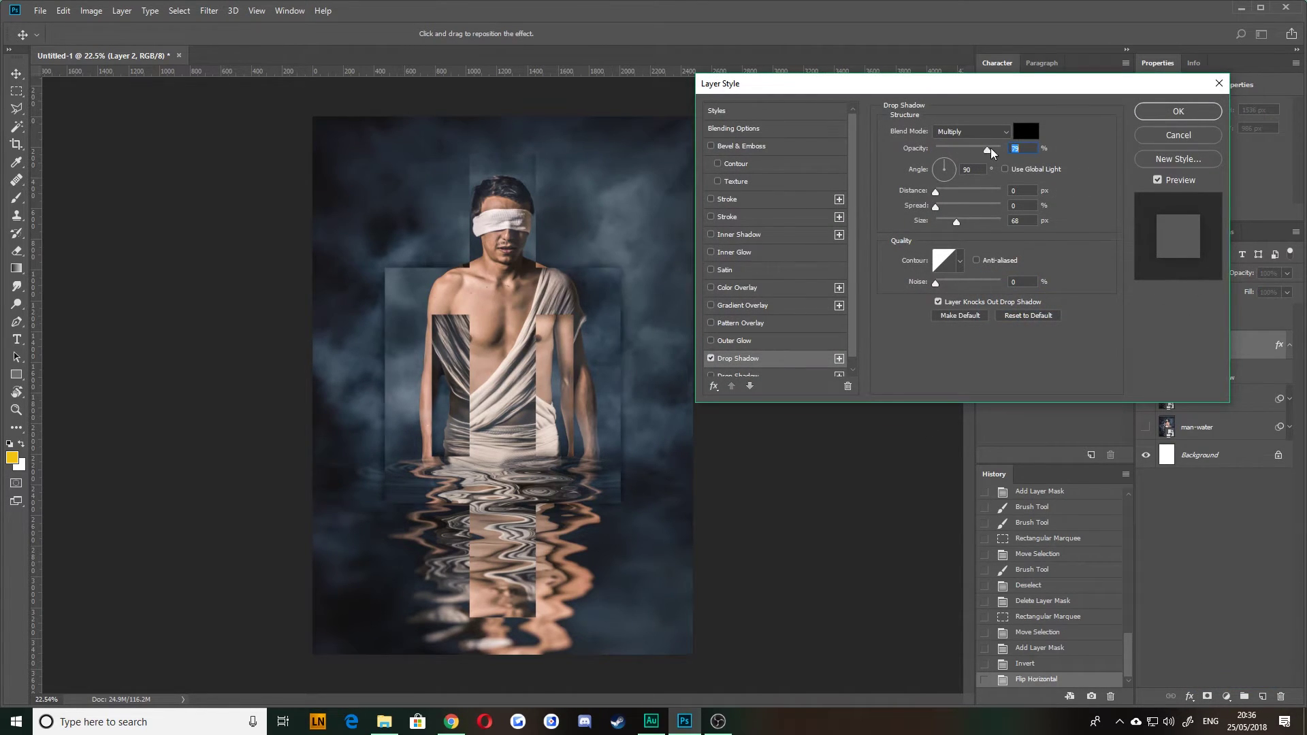
{"action": "left_click", "coordinate": [1152, 114]}
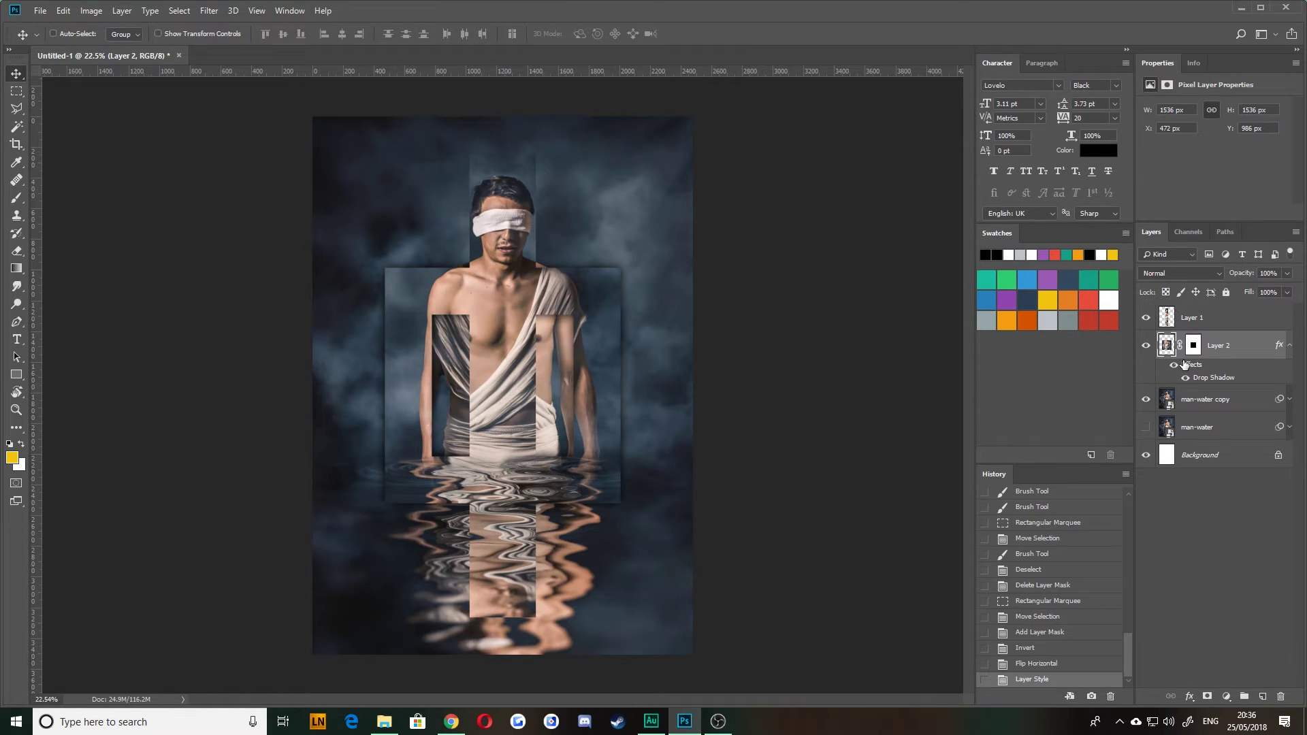
{"action": "key", "text": "ctrl+z"}
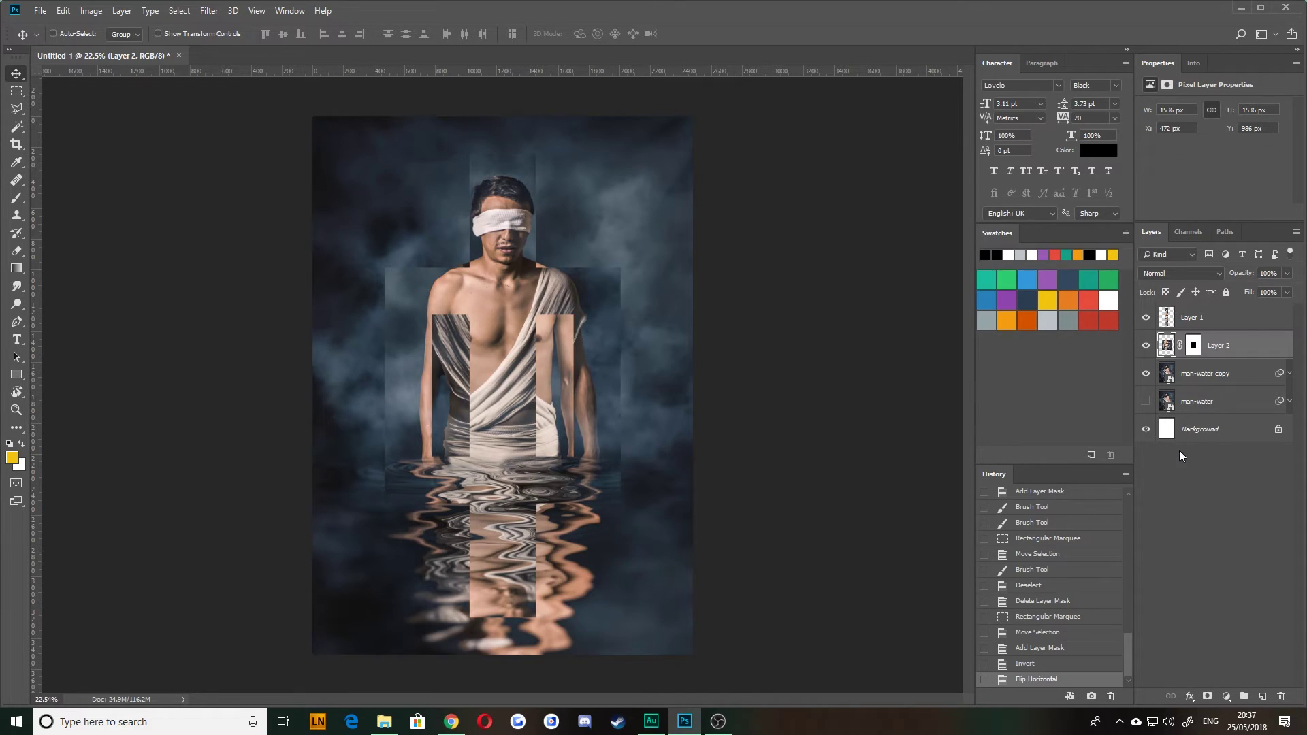
- Select Layer 1 and Layer 2 and group them into Group 1
{"action": "left_click", "coordinate": [1236, 480]}
{"action": "left_click", "coordinate": [1209, 320]}
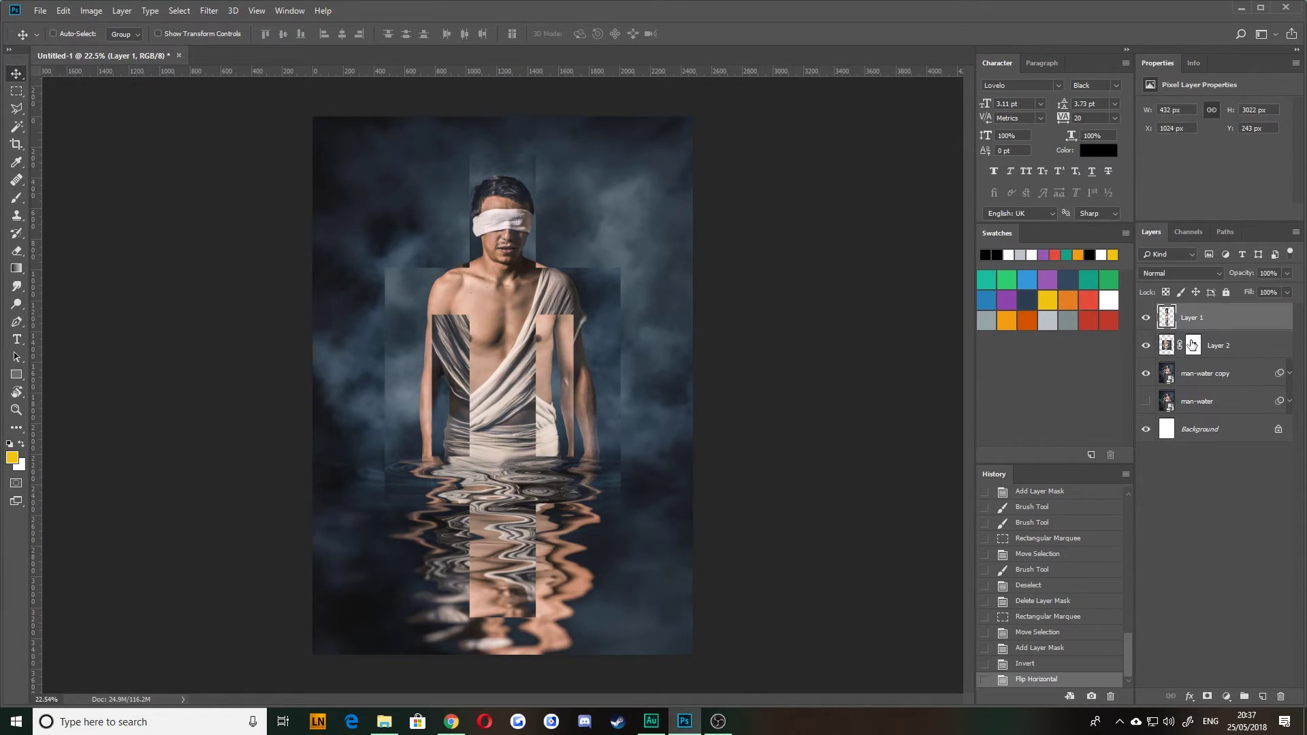
{"action": "left_click", "coordinate": [1234, 347], "text": "shift"}
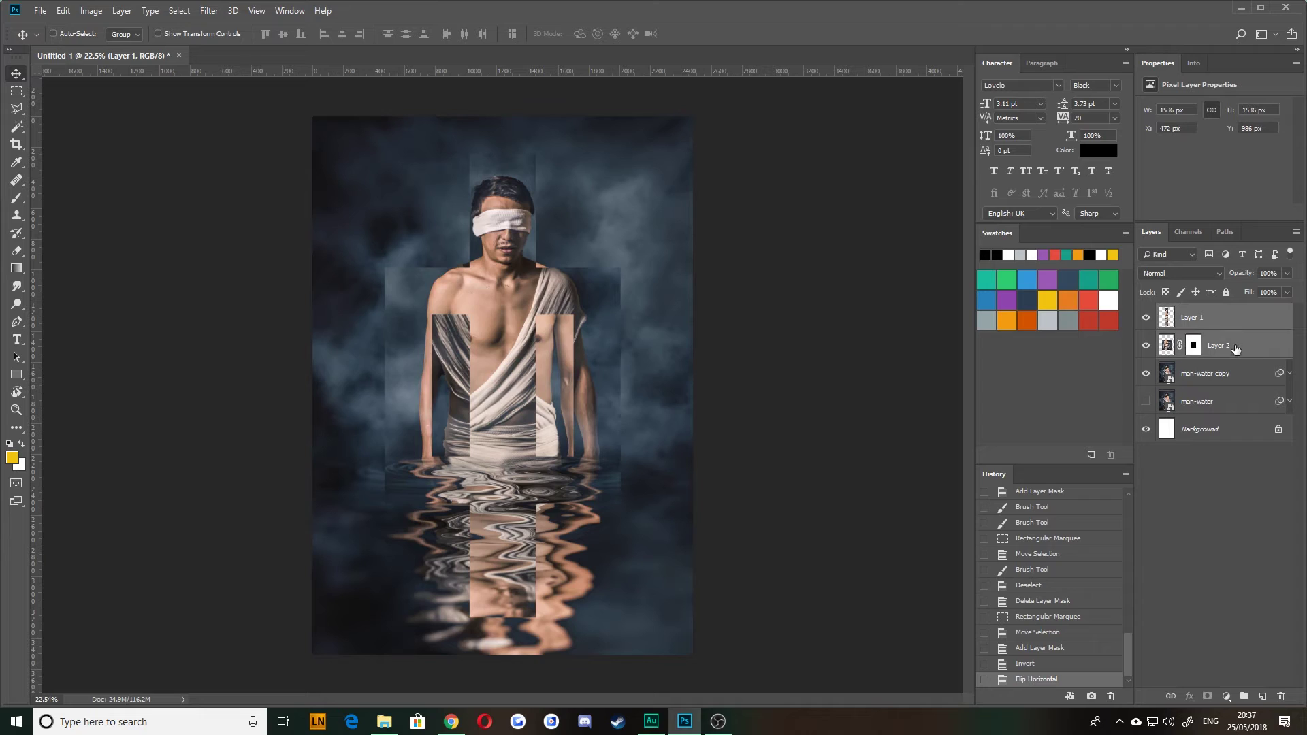
{"action": "left_click", "coordinate": [1245, 697], "text": "ctrl"}
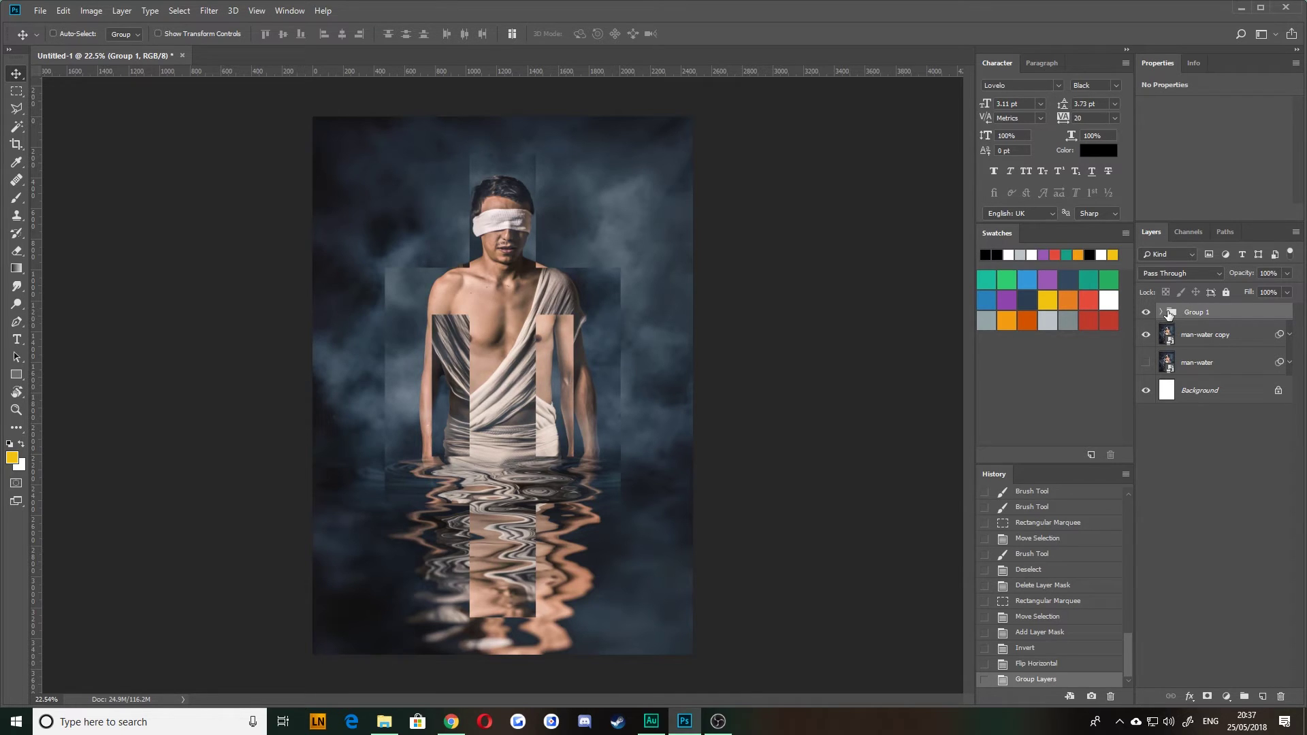
{"action": "left_click", "coordinate": [1162, 312]}
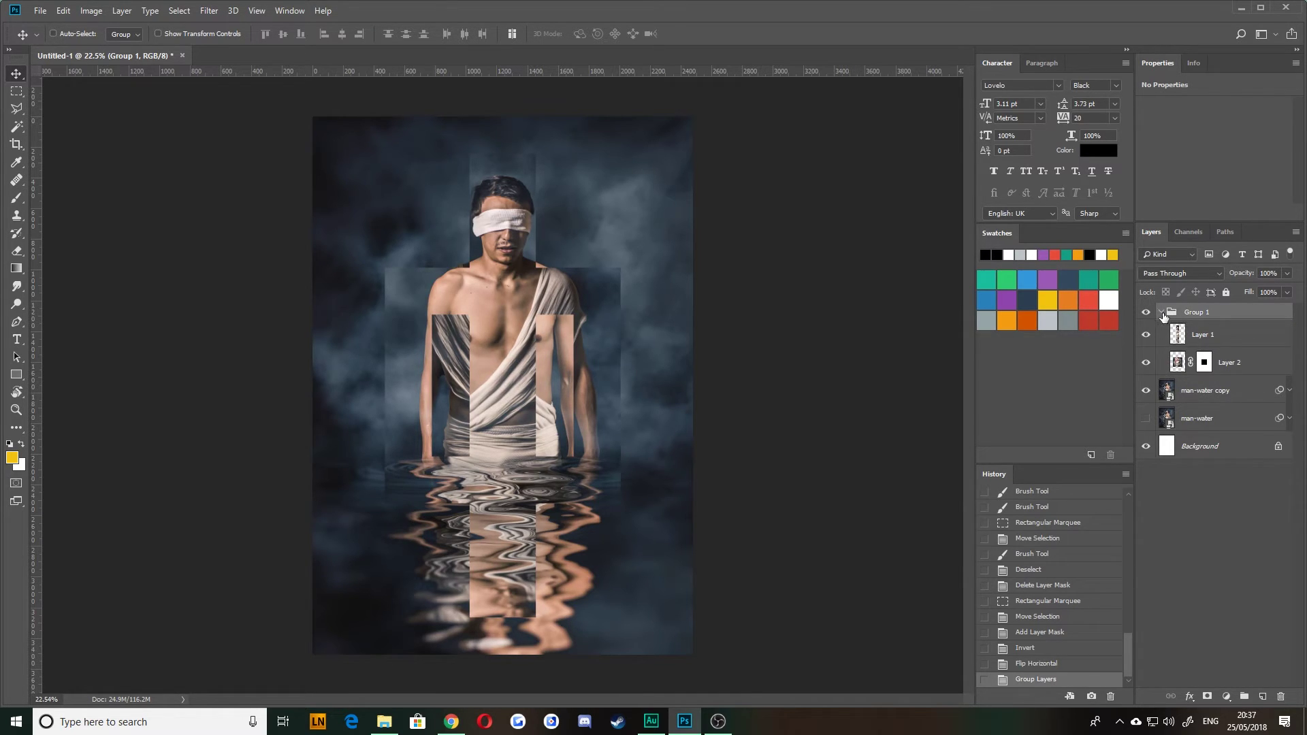
{"action": "left_click", "coordinate": [1162, 312]}
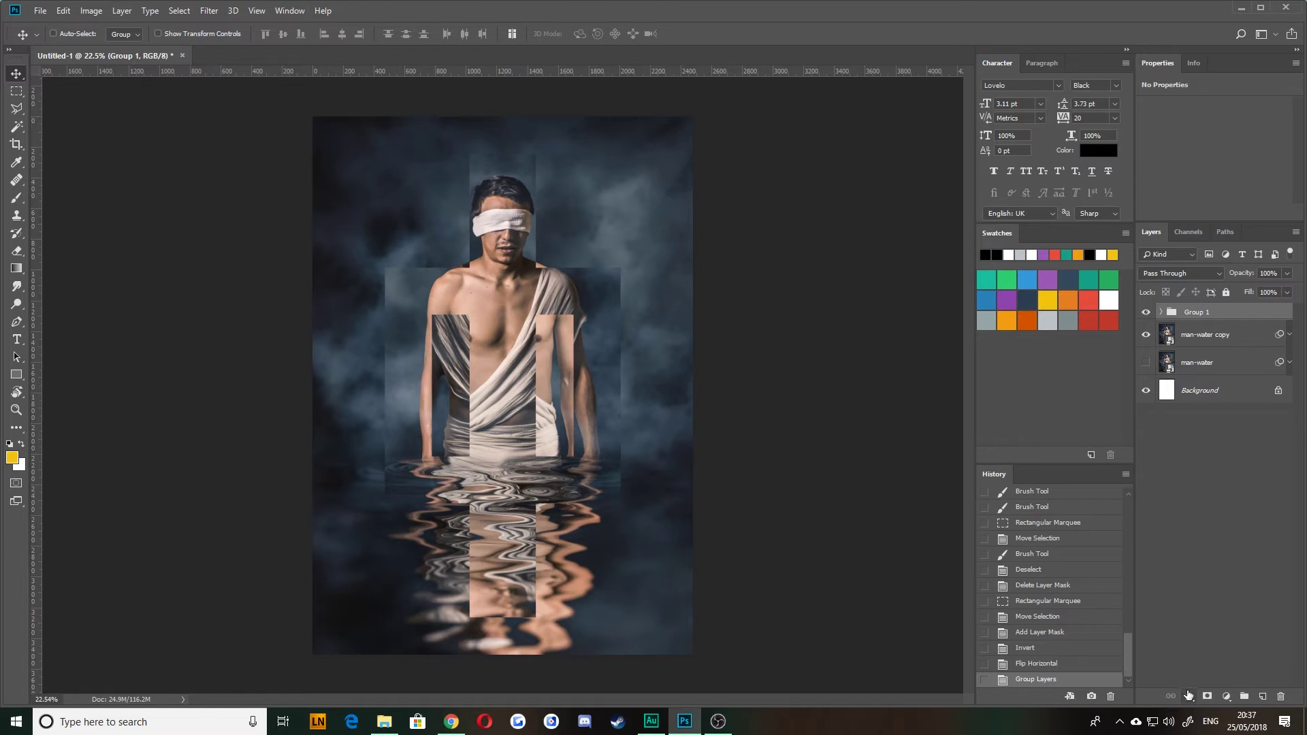
- Try a Drop Shadow on Group 1 and cancel it without applying
{"action": "left_click", "coordinate": [1188, 695]}
{"action": "left_click", "coordinate": [1224, 682]}
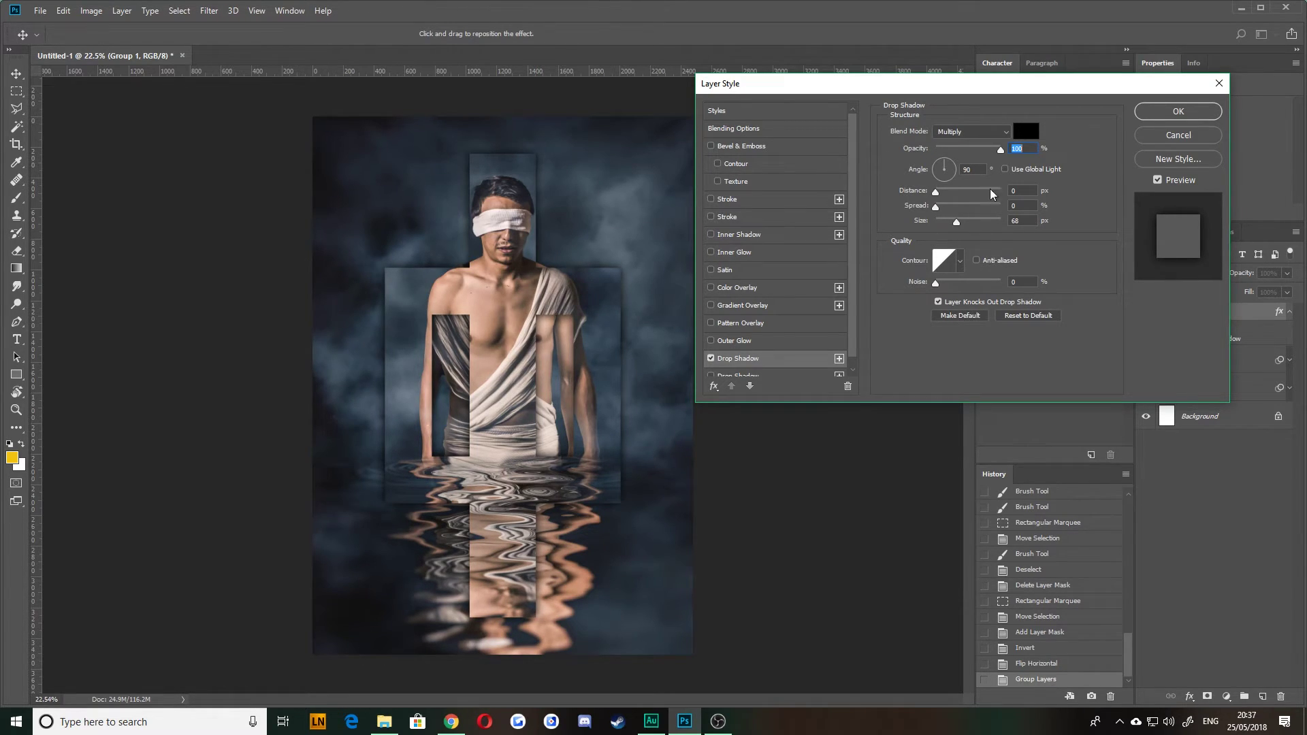
{"action": "scroll", "coordinate": [854, 218], "scroll_direction": "down", "scroll_amount": 1}
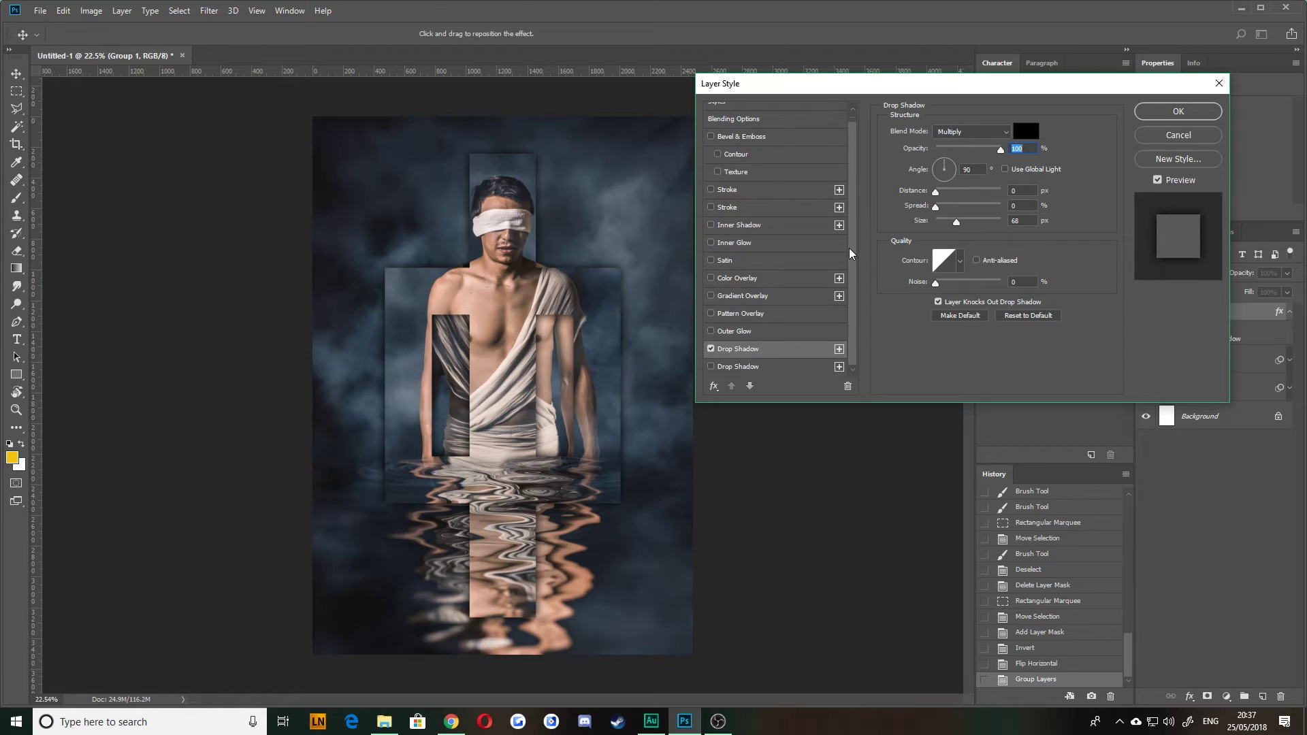
{"action": "left_click", "coordinate": [1195, 137]}
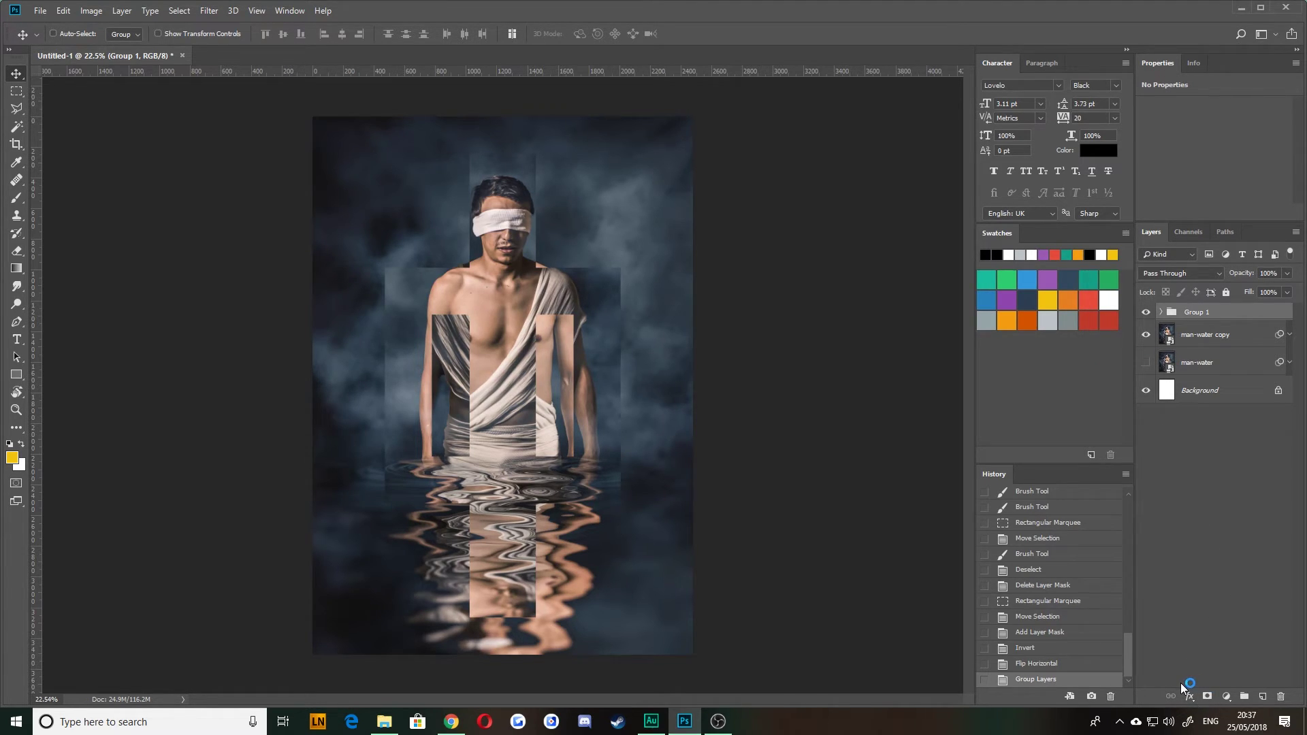
{"action": "left_click", "coordinate": [121, 11]}
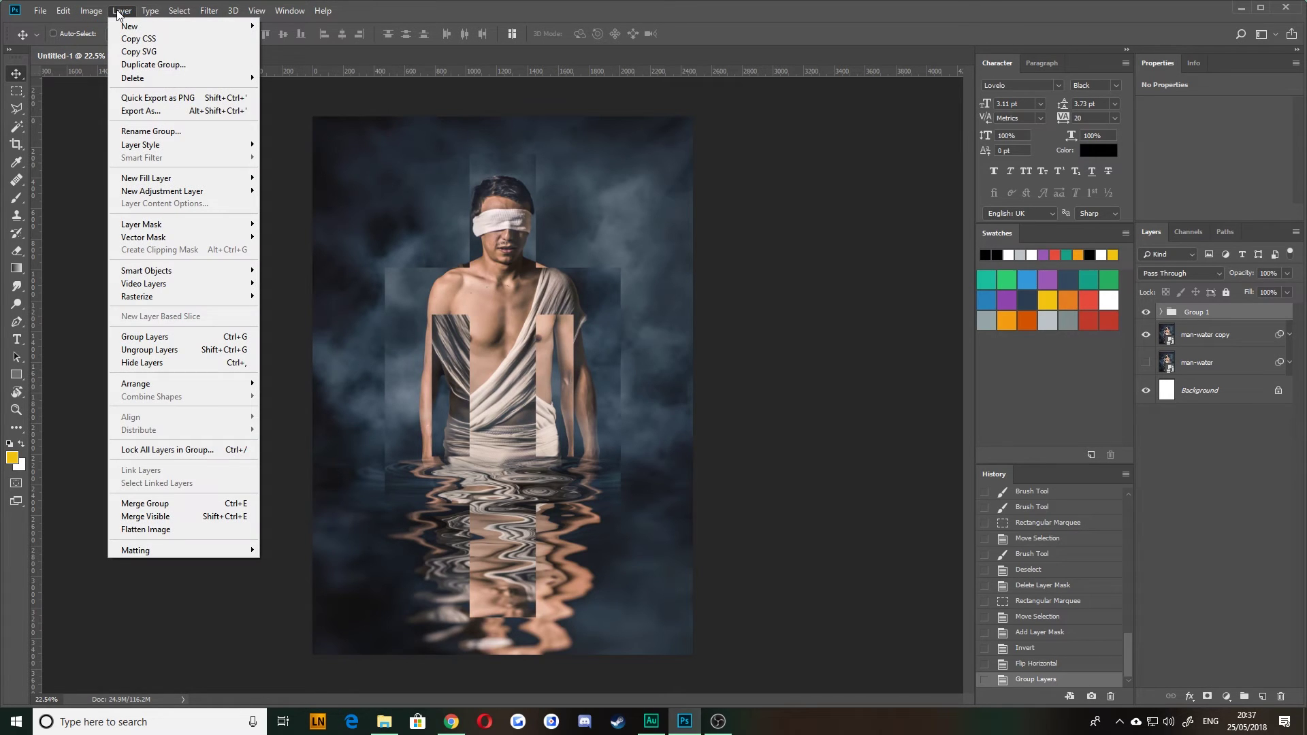
{"action": "mouse_move", "coordinate": [175, 147]}
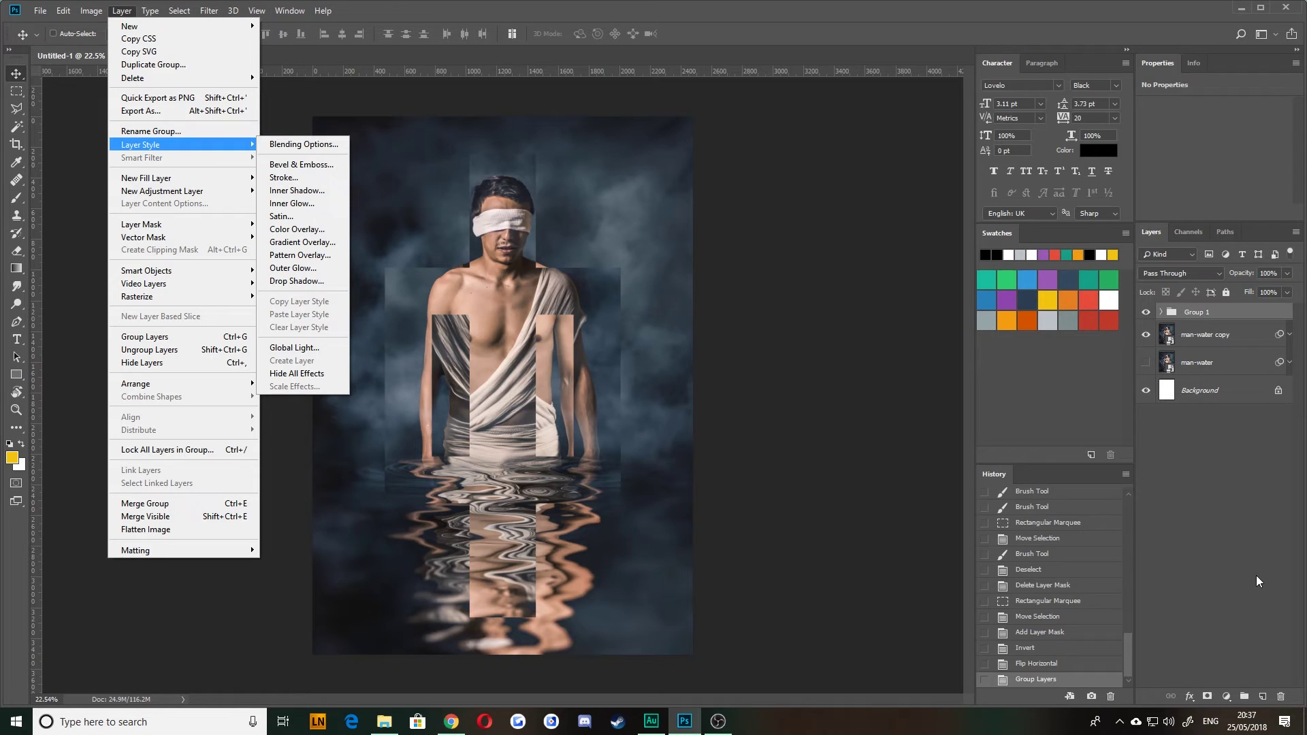
{"action": "left_click", "coordinate": [1188, 697]}
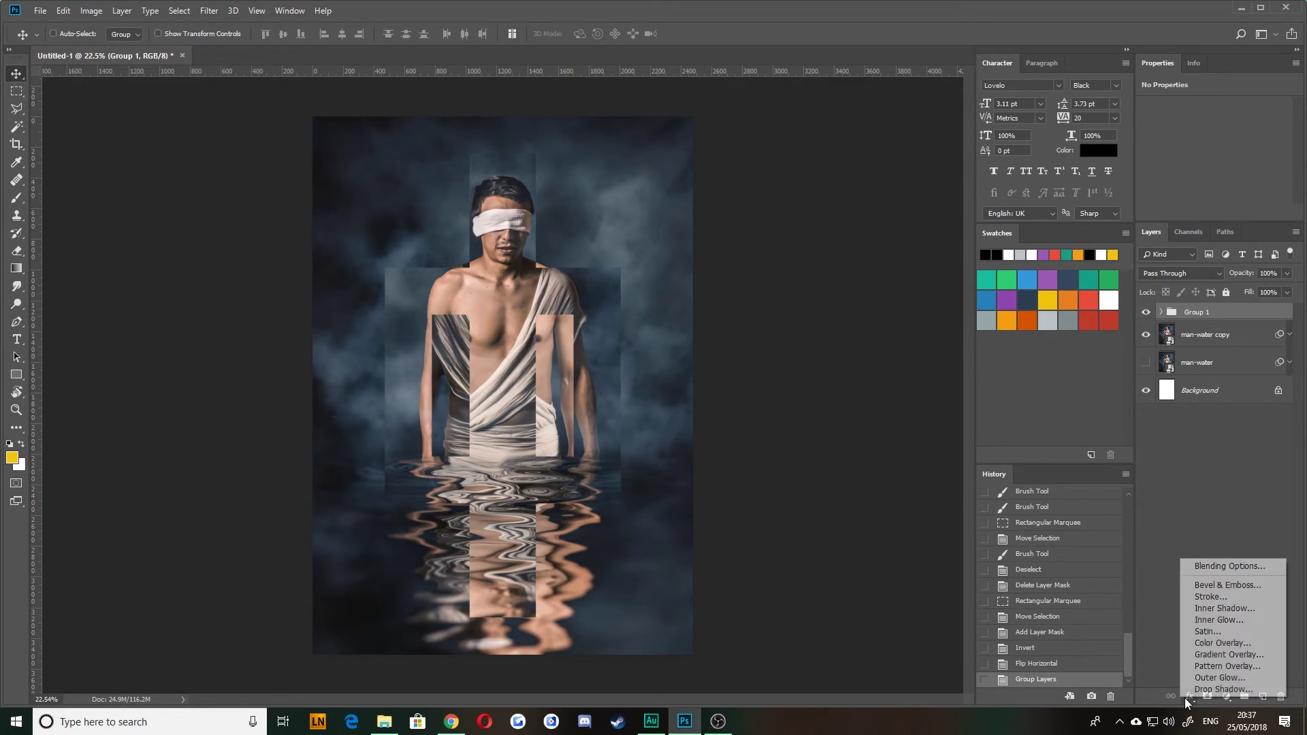
- Open Group 1's Blending Options and close them unchanged
{"action": "left_click", "coordinate": [1200, 575]}
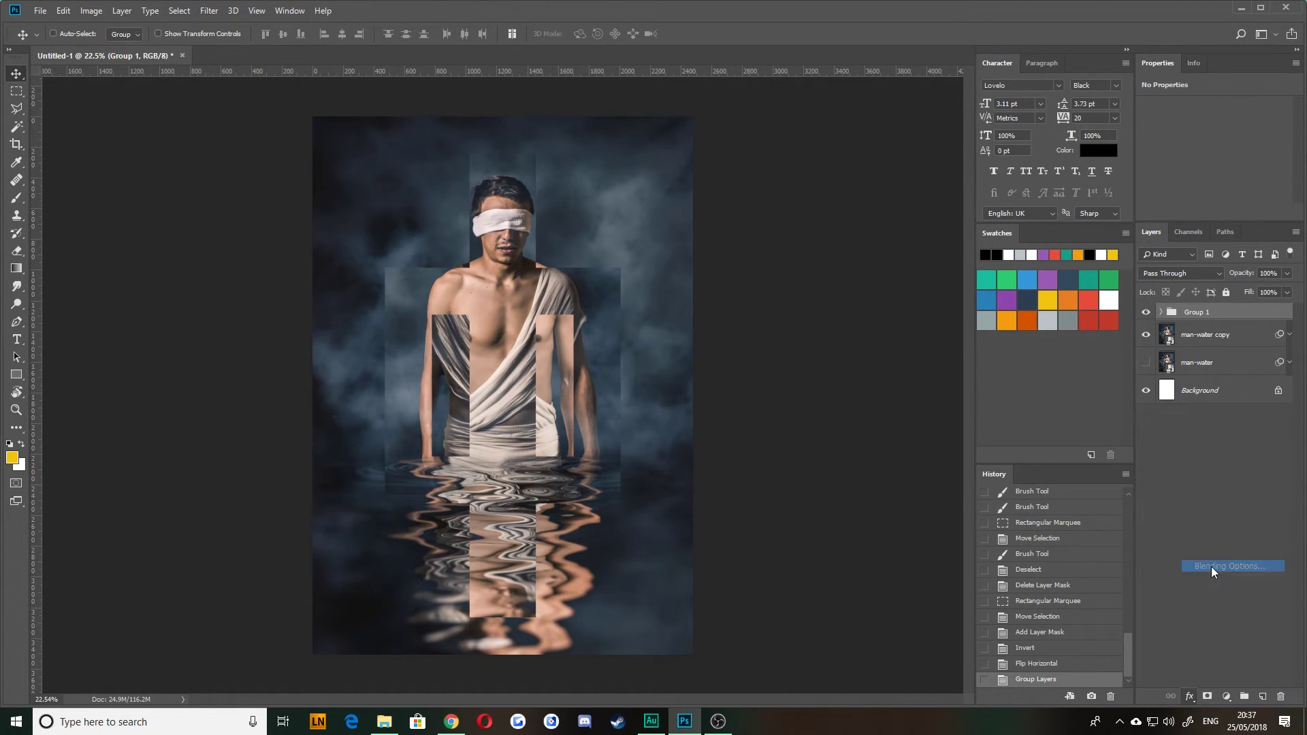
{"action": "left_click_drag", "start_coordinate": [802, 88], "coordinate": [829, 75]}
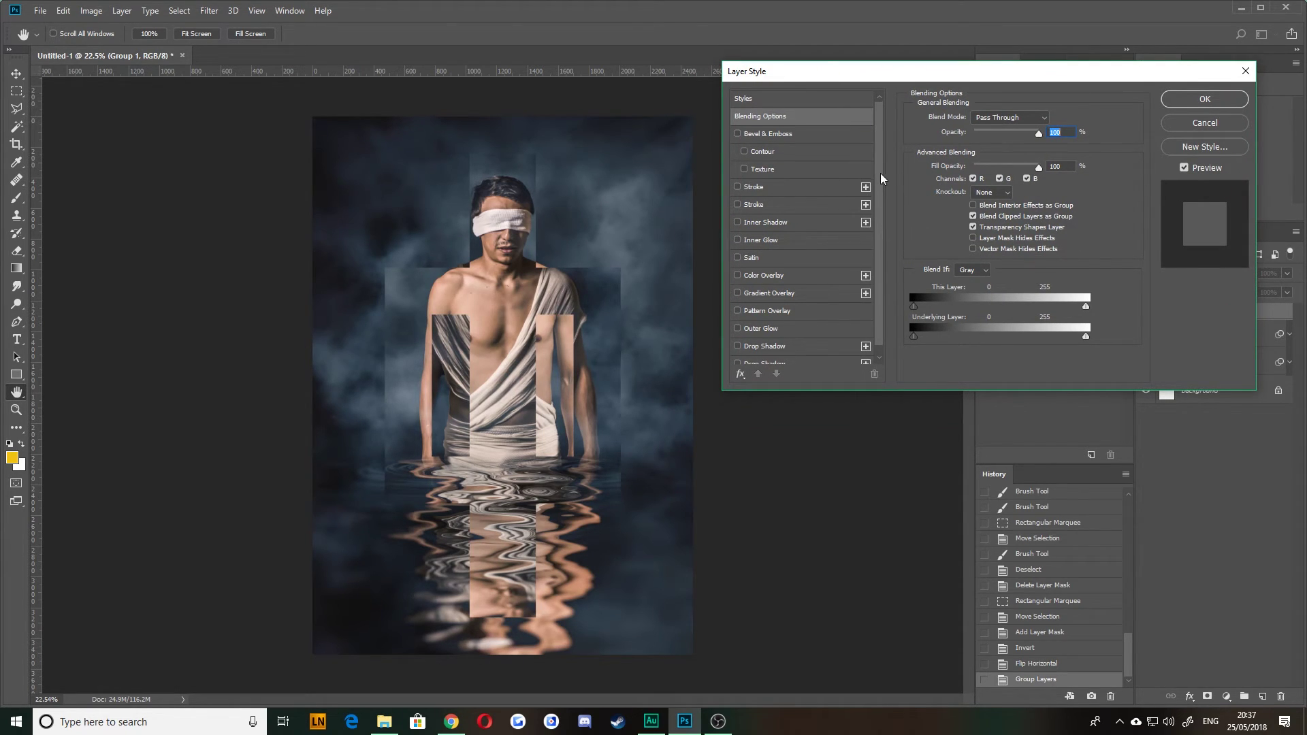
{"action": "scroll", "coordinate": [882, 179], "scroll_direction": "down", "scroll_amount": 1}
{"action": "left_click", "coordinate": [1202, 125]}
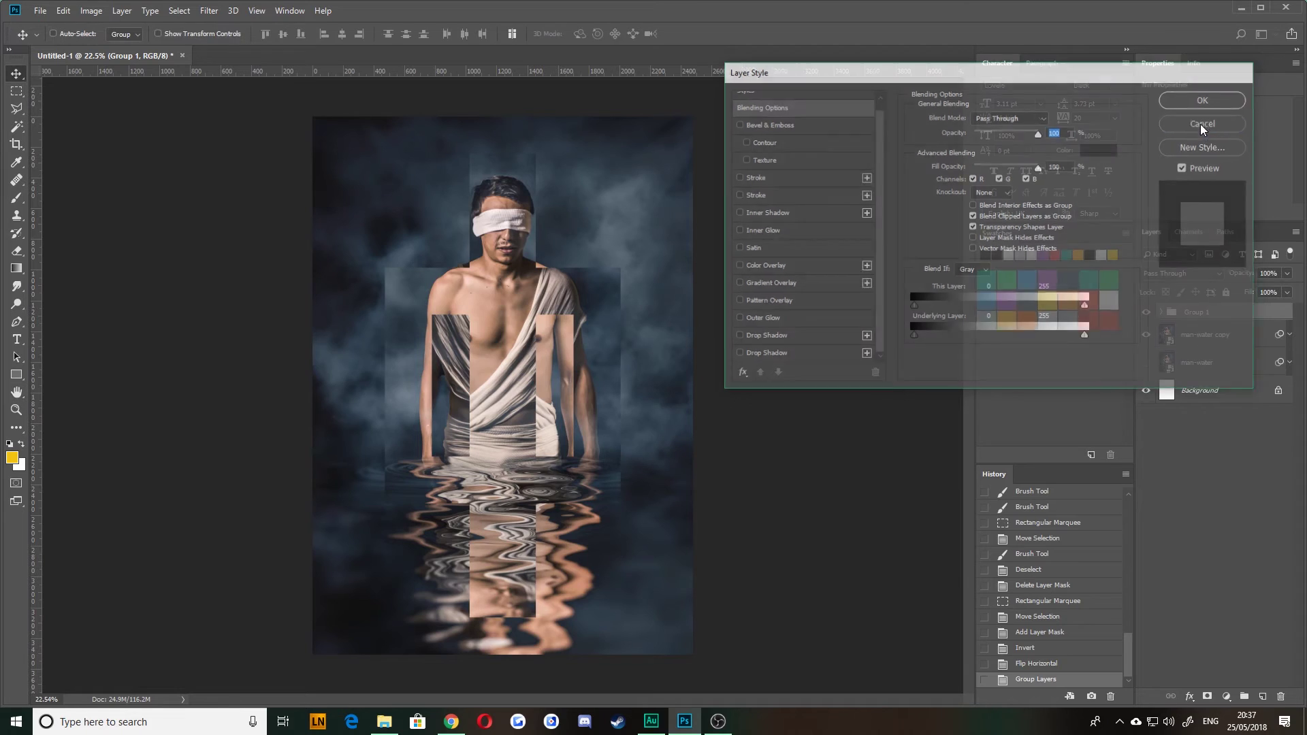
- Add a drop shadow to Group 1 and set its size to about 122 px
{"action": "left_click", "coordinate": [1190, 697]}
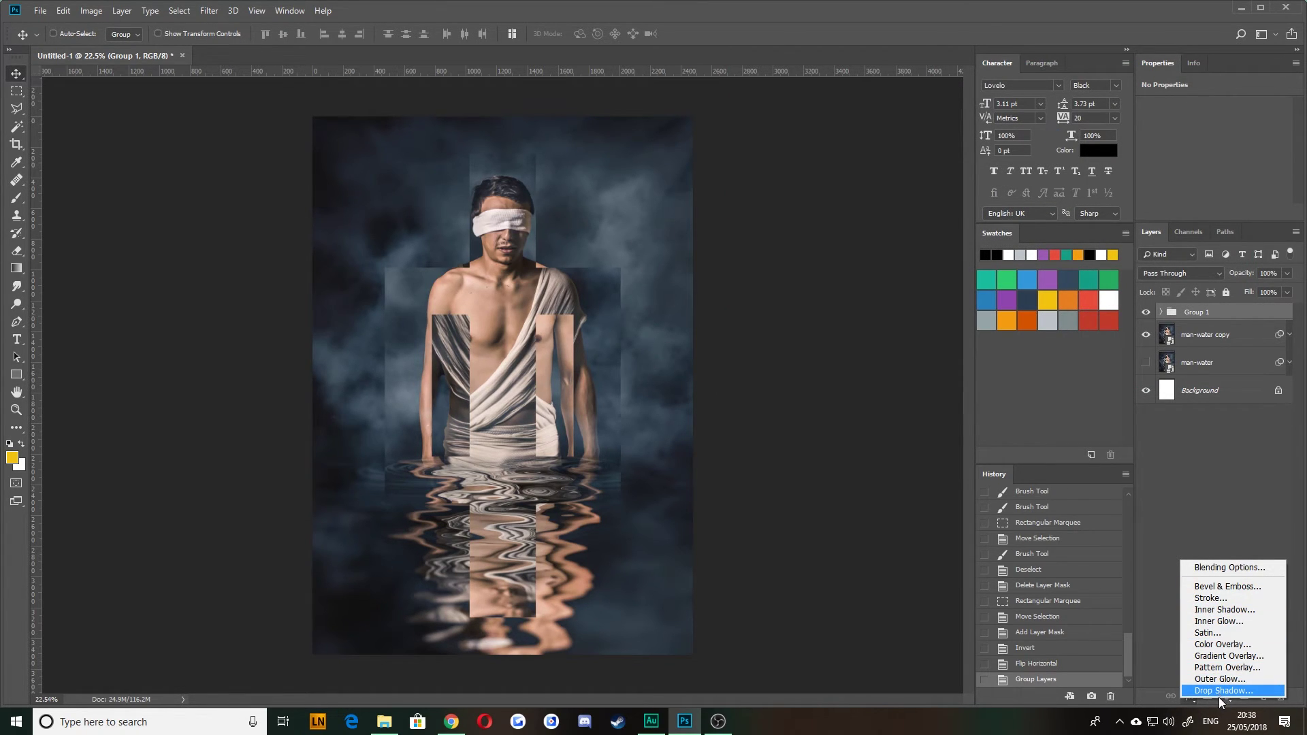
{"action": "left_click", "coordinate": [1223, 690]}
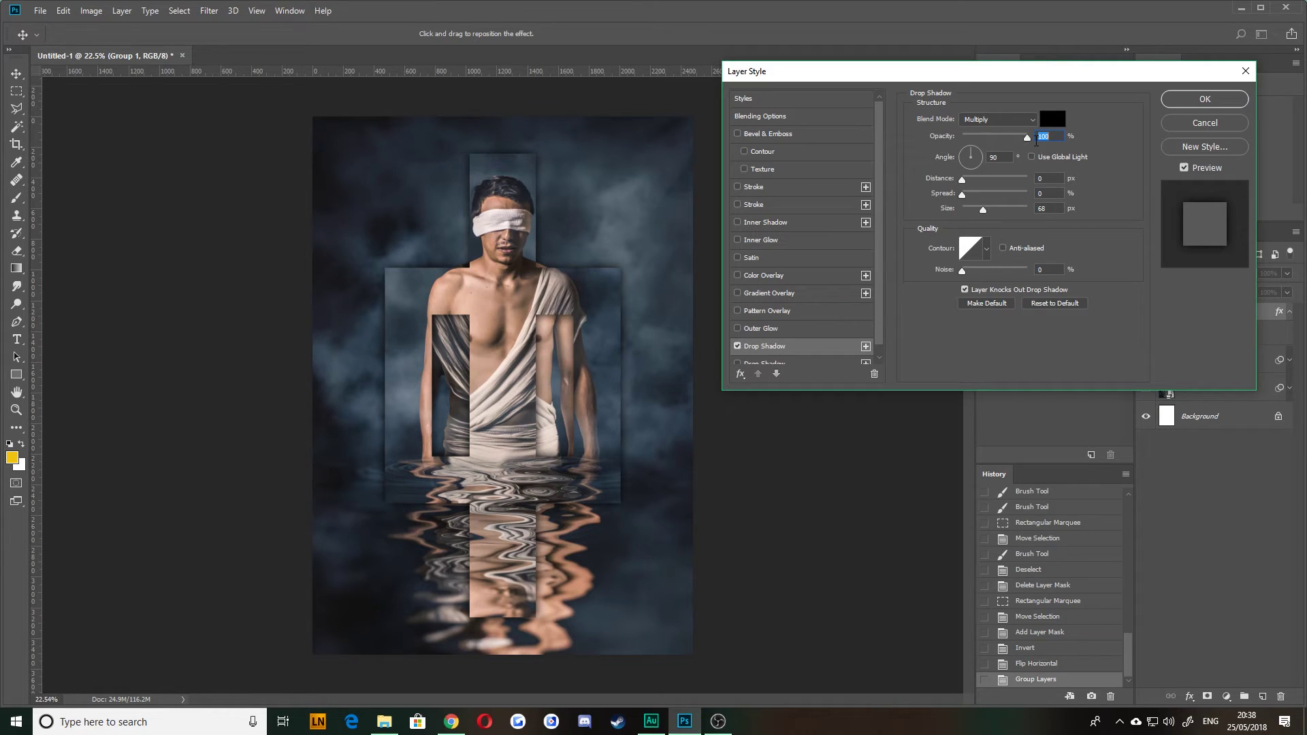
{"action": "left_click_drag", "start_coordinate": [1027, 137], "coordinate": [981, 140]}
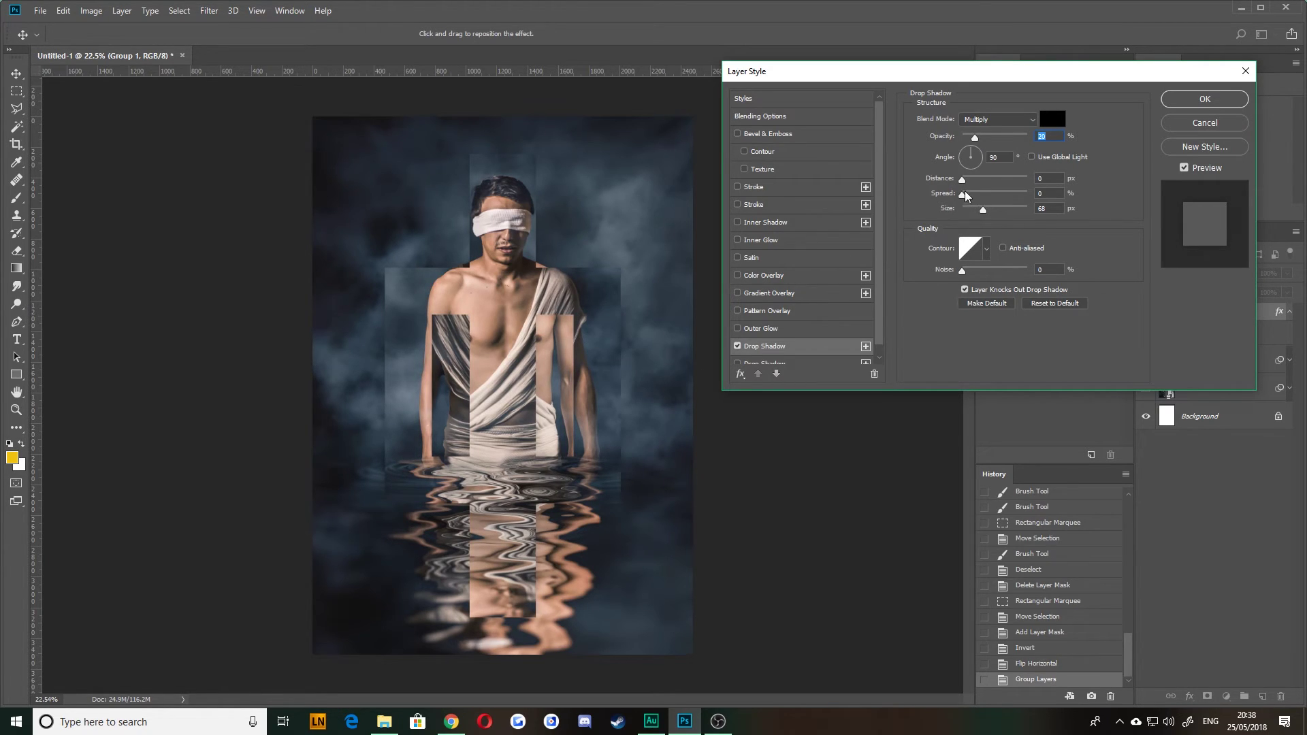
{"action": "left_click_drag", "start_coordinate": [962, 178], "coordinate": [1009, 189]}
{"action": "left_click", "coordinate": [964, 211]}
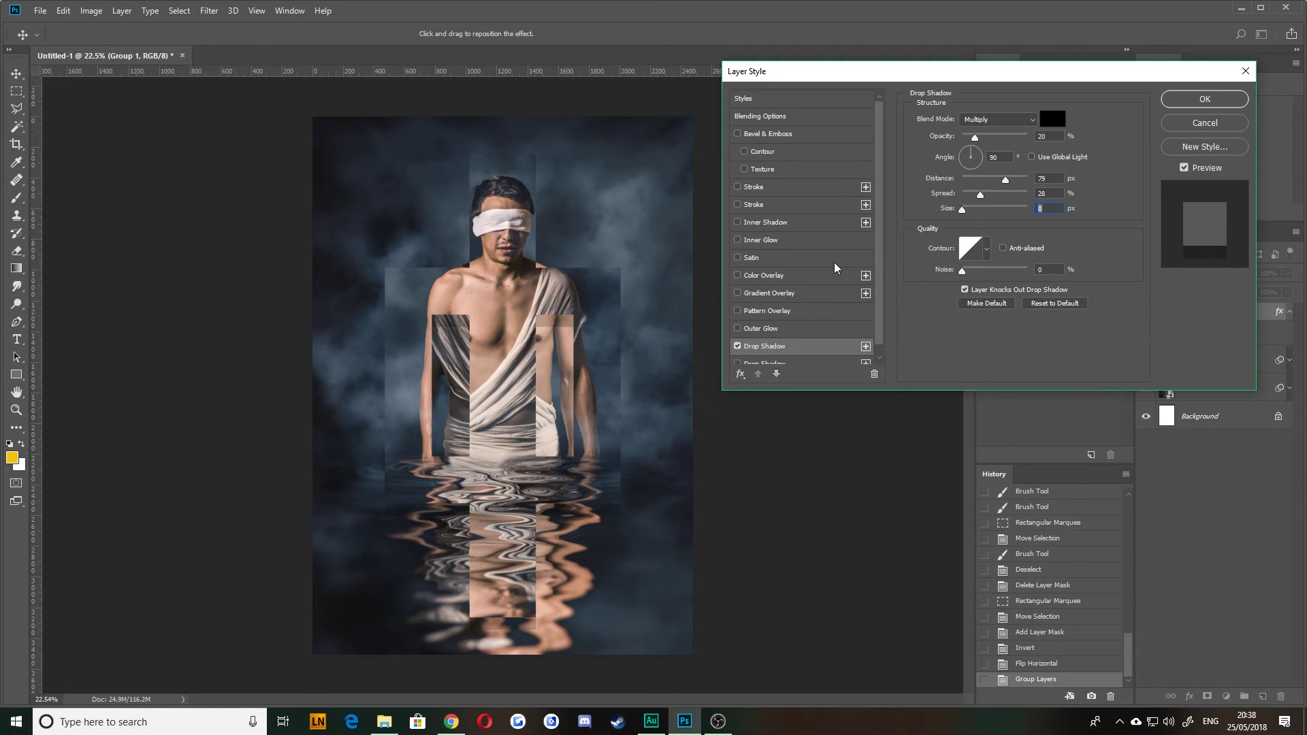
{"action": "left_click_drag", "start_coordinate": [962, 209], "coordinate": [886, 196]}
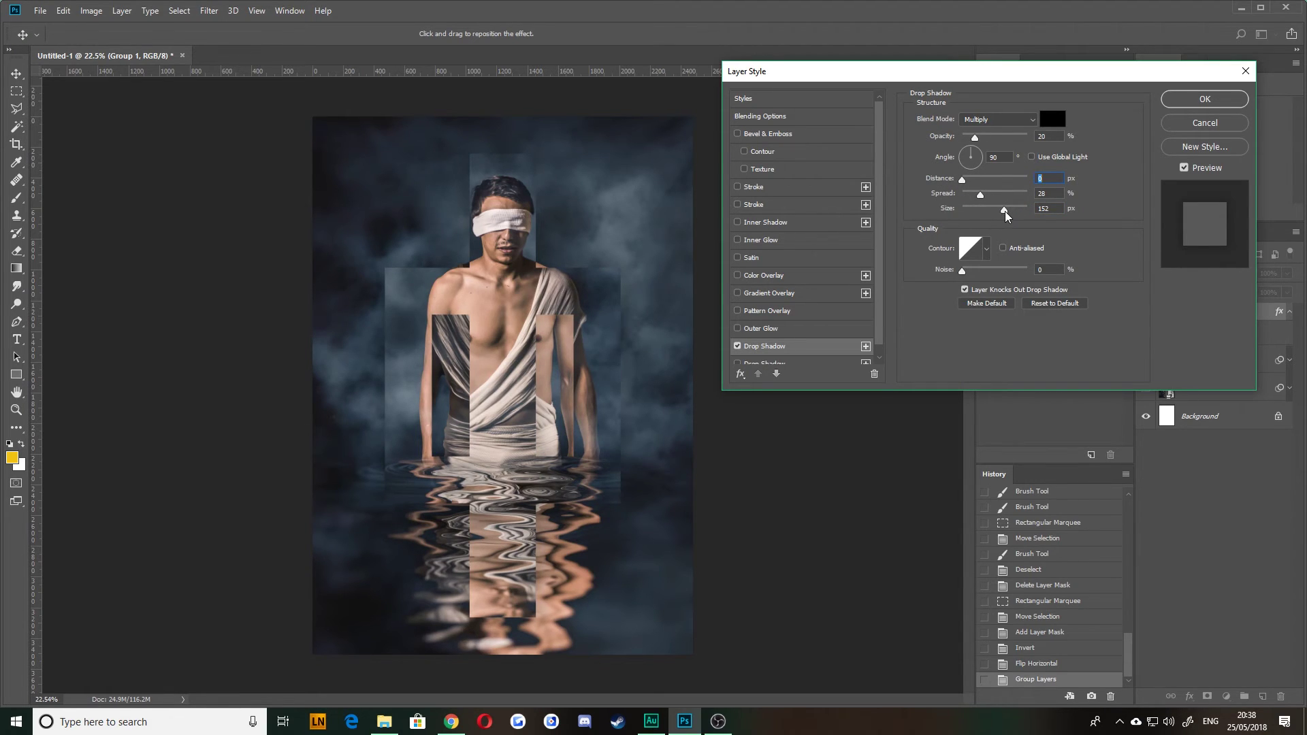
{"action": "left_click_drag", "start_coordinate": [1005, 213], "coordinate": [998, 210]}
- Set the shadow to 35% opacity, 0 distance and 0 spread, then confirm
{"action": "left_click_drag", "start_coordinate": [975, 137], "coordinate": [982, 141]}
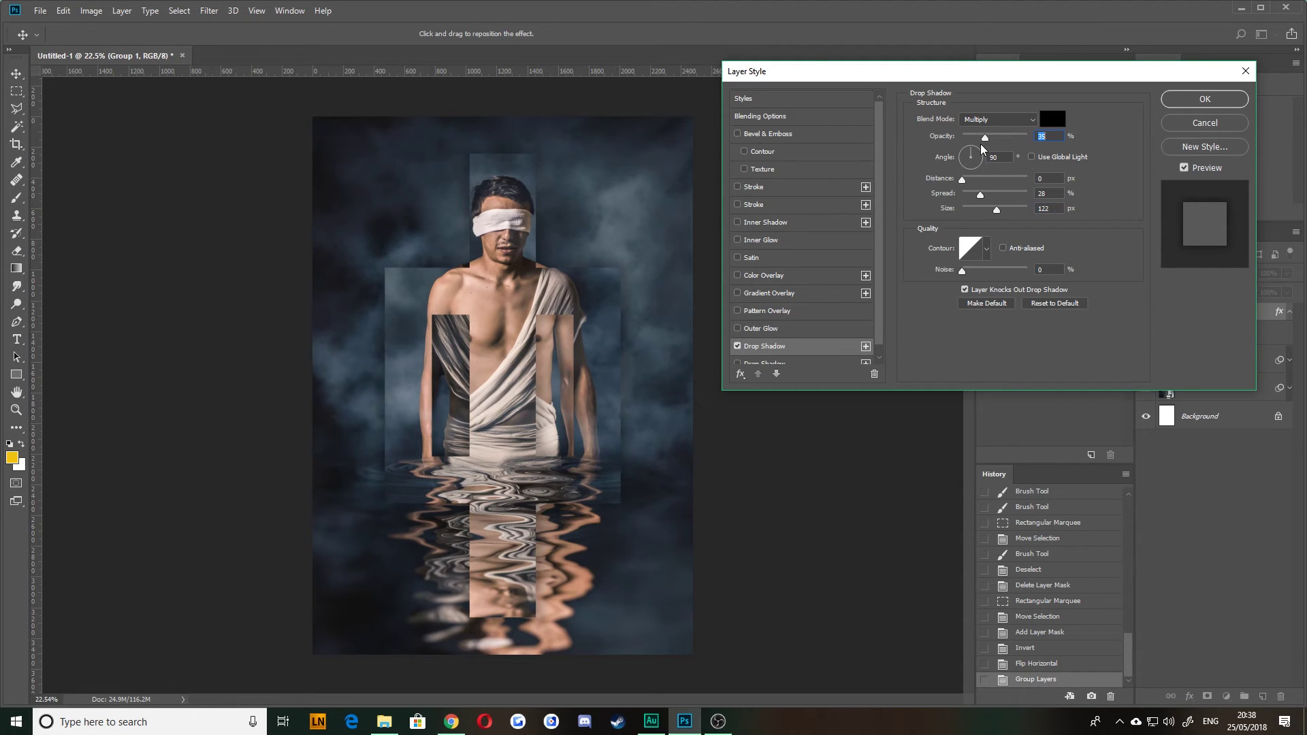
{"action": "left_click_drag", "start_coordinate": [981, 198], "coordinate": [909, 202]}
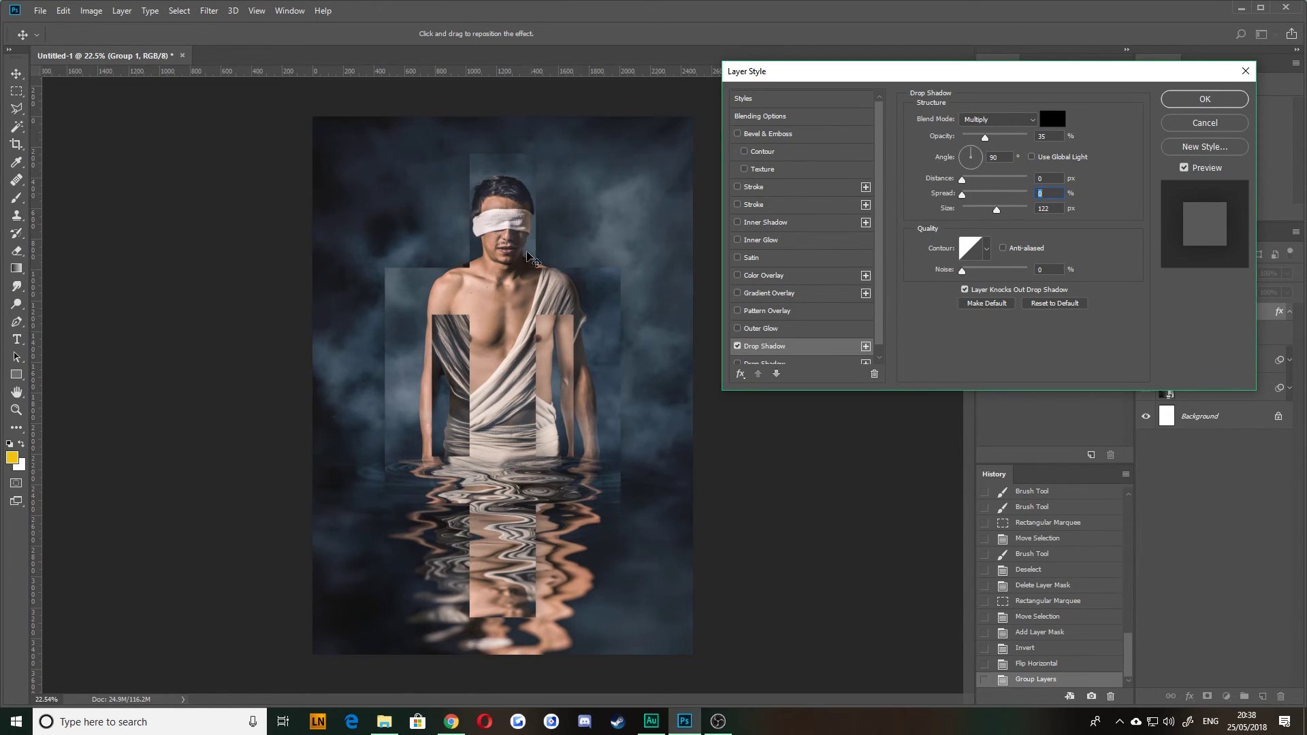
{"action": "left_click_drag", "start_coordinate": [962, 196], "coordinate": [1055, 196]}
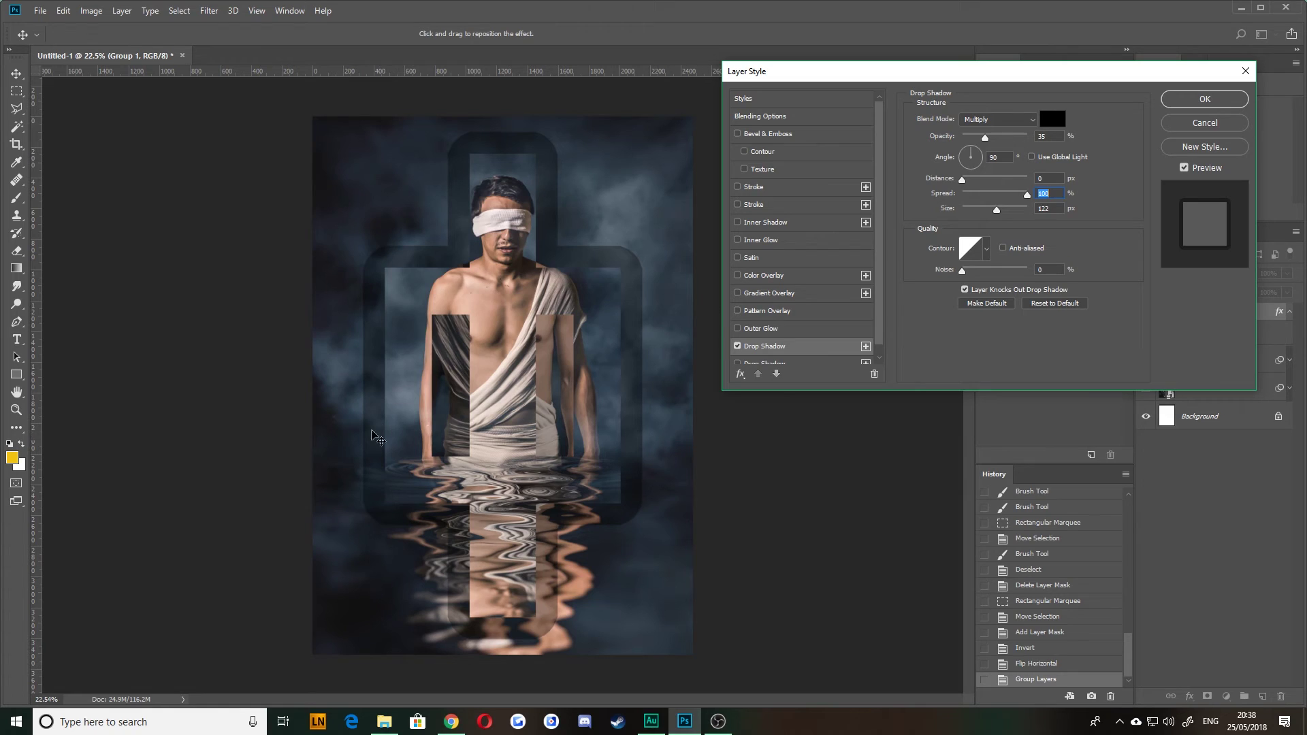
{"action": "type", "text": "0"}
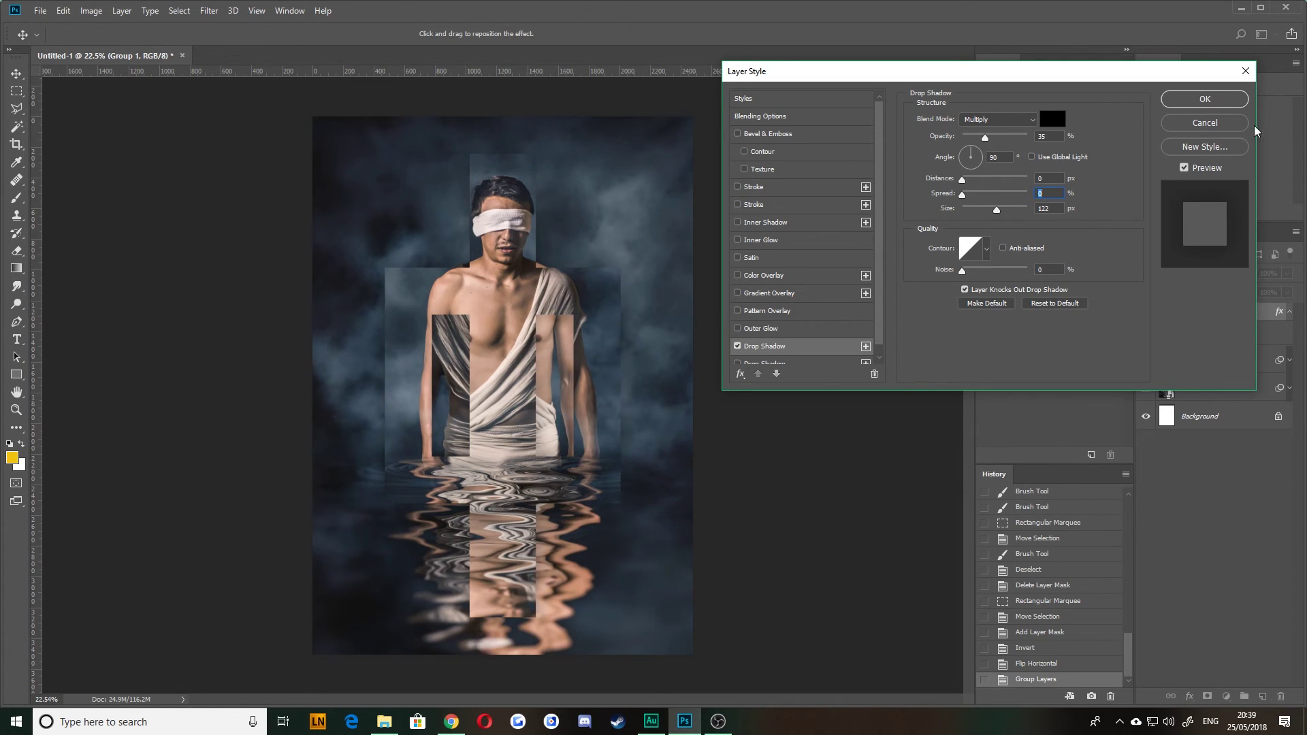
{"action": "left_click", "coordinate": [1239, 101]}
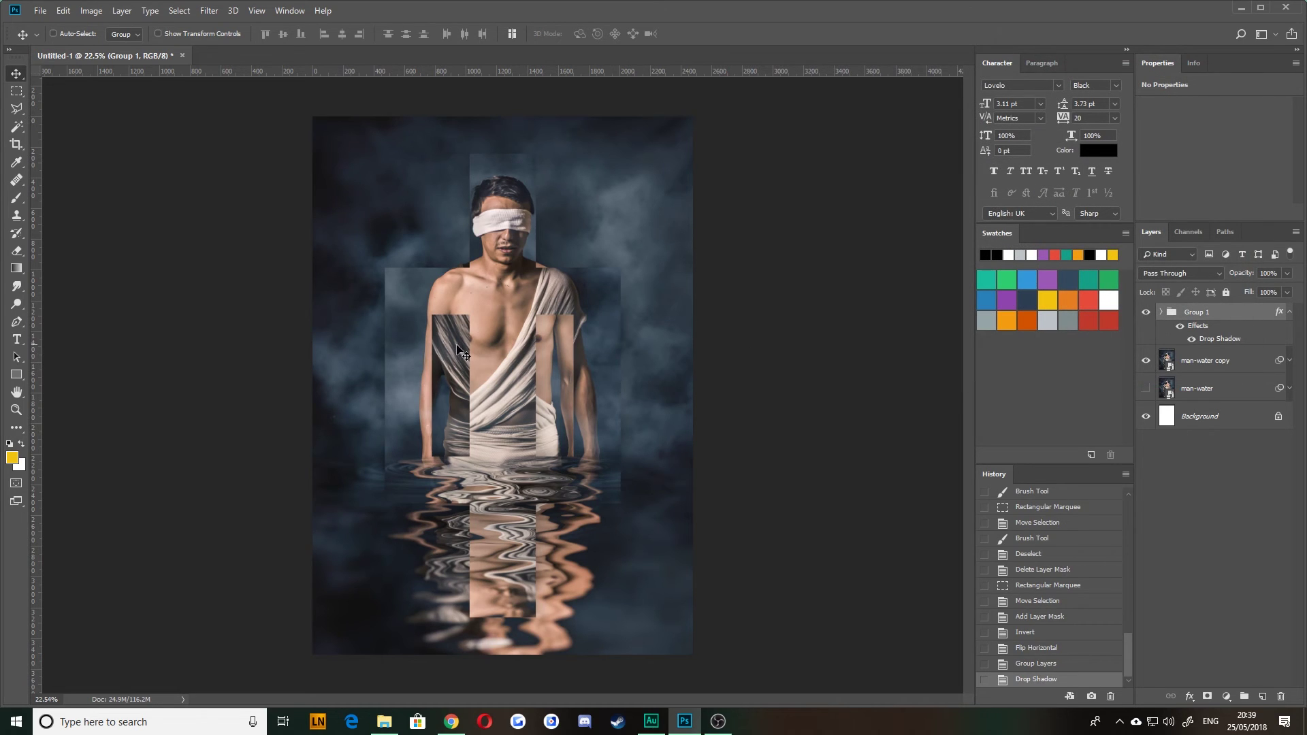
- Add a Bevel & Emboss to Group 1, adjusting depth, size and altitude 0
{"action": "left_click", "coordinate": [1190, 698]}
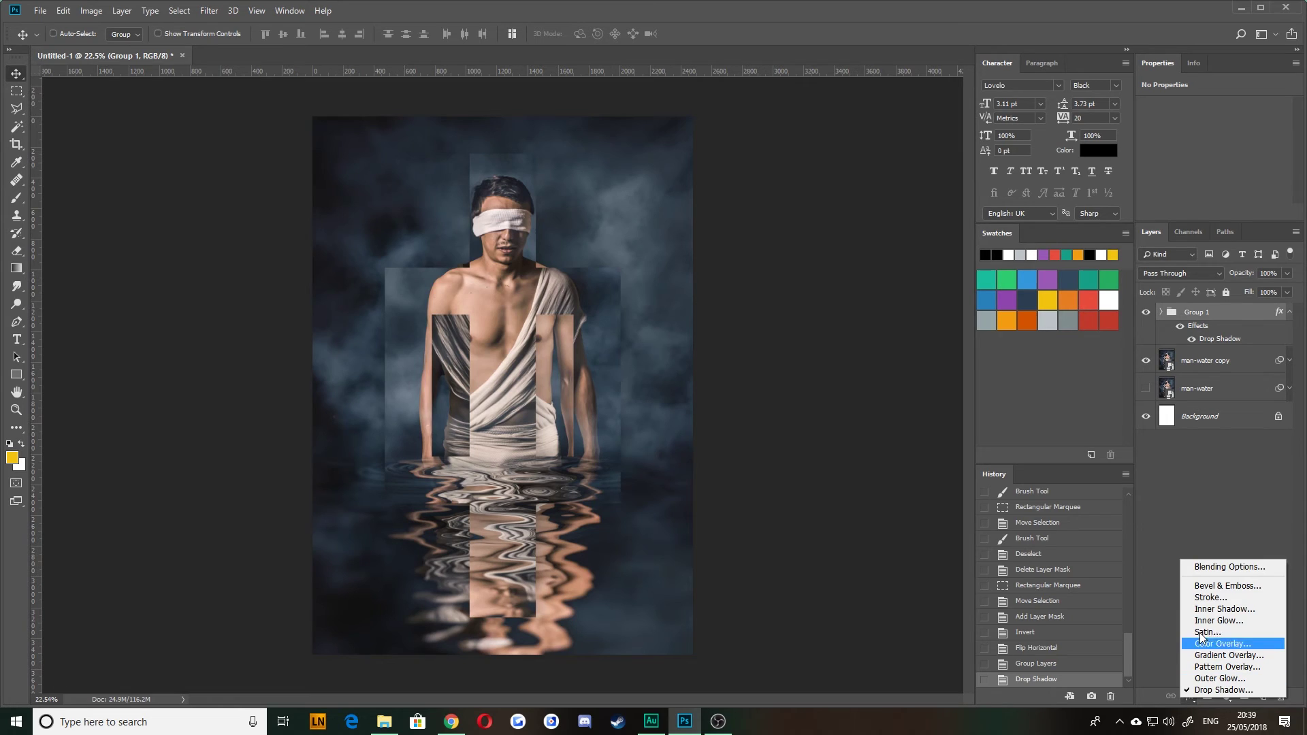
{"action": "left_click", "coordinate": [1198, 586]}
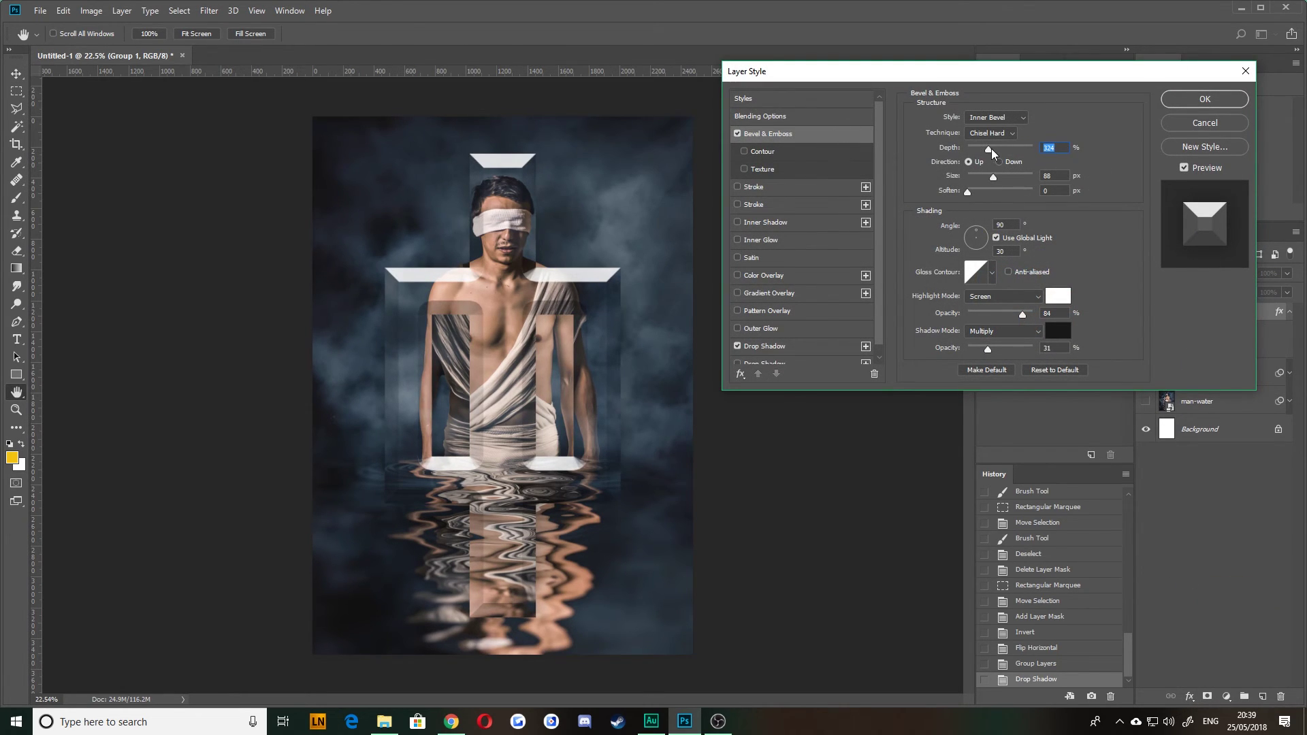
{"action": "left_click_drag", "start_coordinate": [991, 149], "coordinate": [987, 178]}
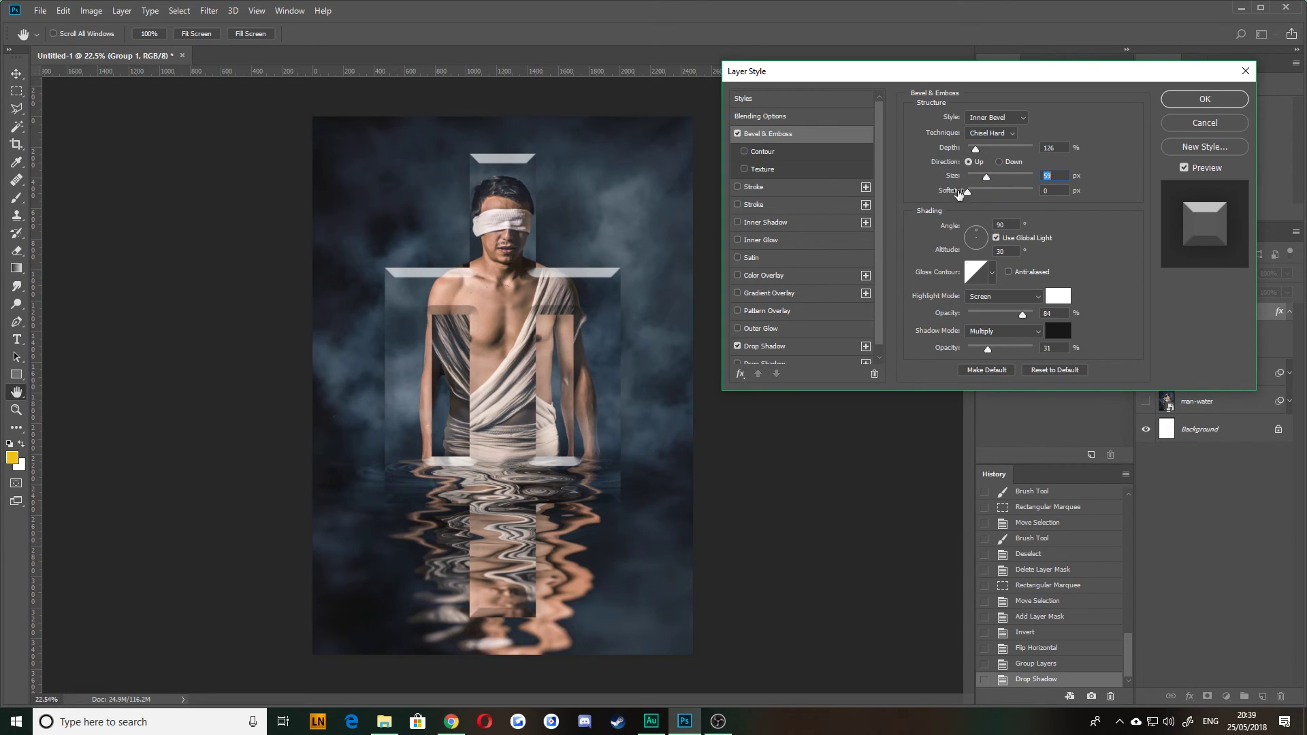
{"action": "mouse_move", "coordinate": [986, 182]}
{"action": "left_mouse_down"}
{"action": "mouse_move", "coordinate": [1003, 177]}
{"action": "mouse_move", "coordinate": [990, 181]}
{"action": "left_mouse_up"}
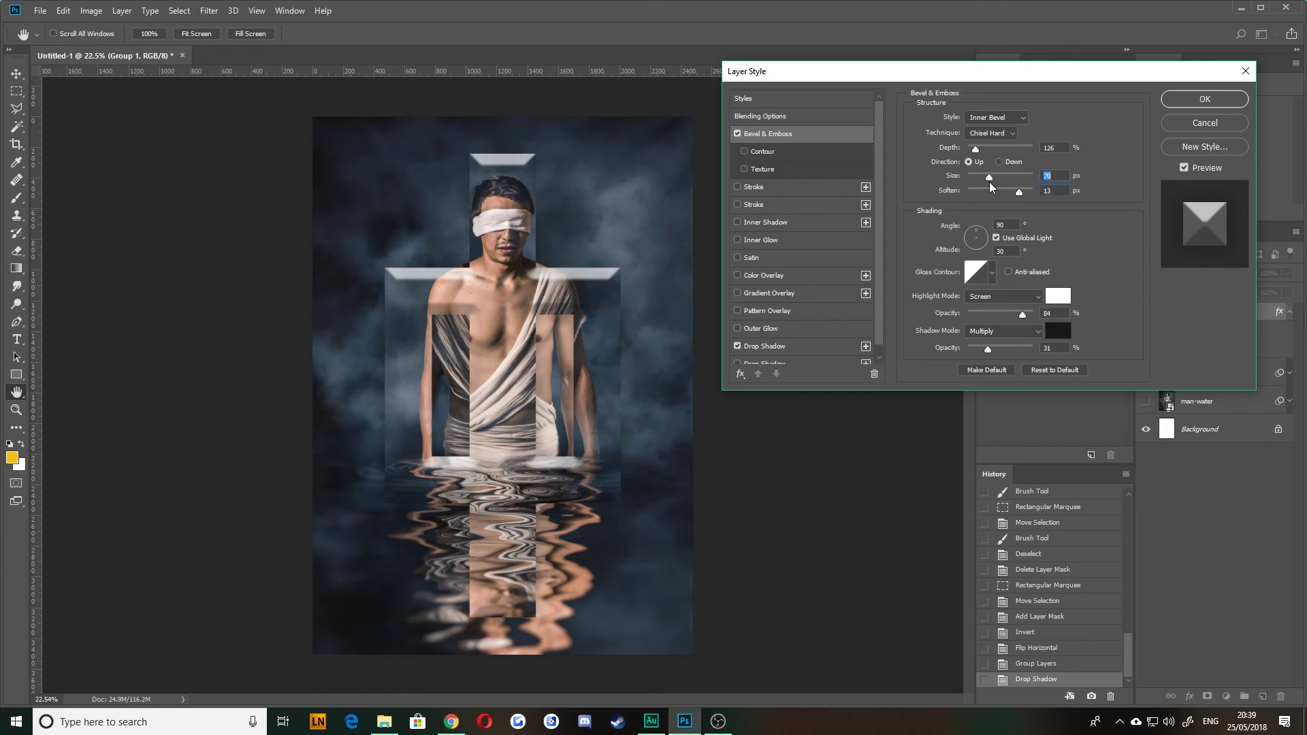
{"action": "left_click_drag", "start_coordinate": [973, 234], "coordinate": [965, 227]}
- Draw a wavy custom gloss contour, keep Screen highlights, then disable Bevel & Emboss
{"action": "left_click", "coordinate": [979, 269]}
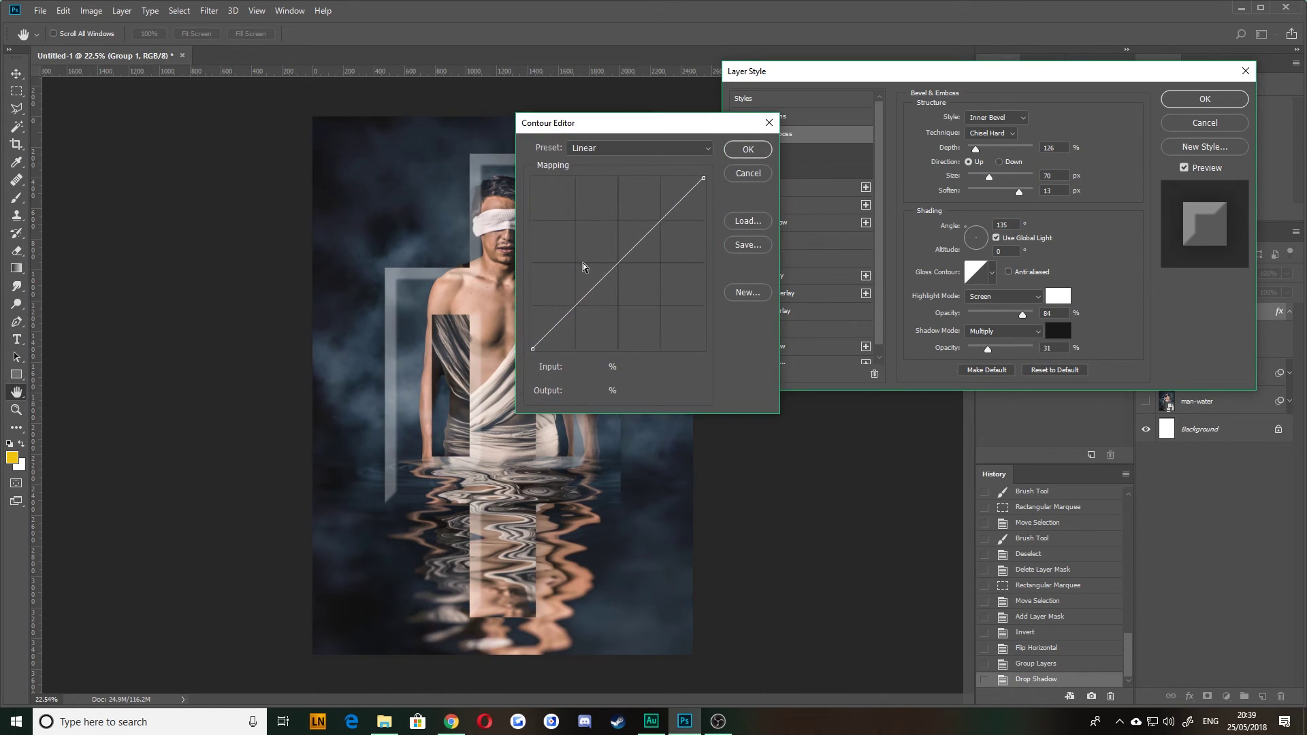
{"action": "left_click_drag", "start_coordinate": [608, 272], "coordinate": [610, 318]}
{"action": "mouse_move", "coordinate": [655, 259]}
{"action": "left_mouse_down"}
{"action": "mouse_move", "coordinate": [639, 244]}
{"action": "mouse_move", "coordinate": [683, 245]}
{"action": "left_mouse_up"}
{"action": "left_click_drag", "start_coordinate": [569, 348], "coordinate": [569, 284]}
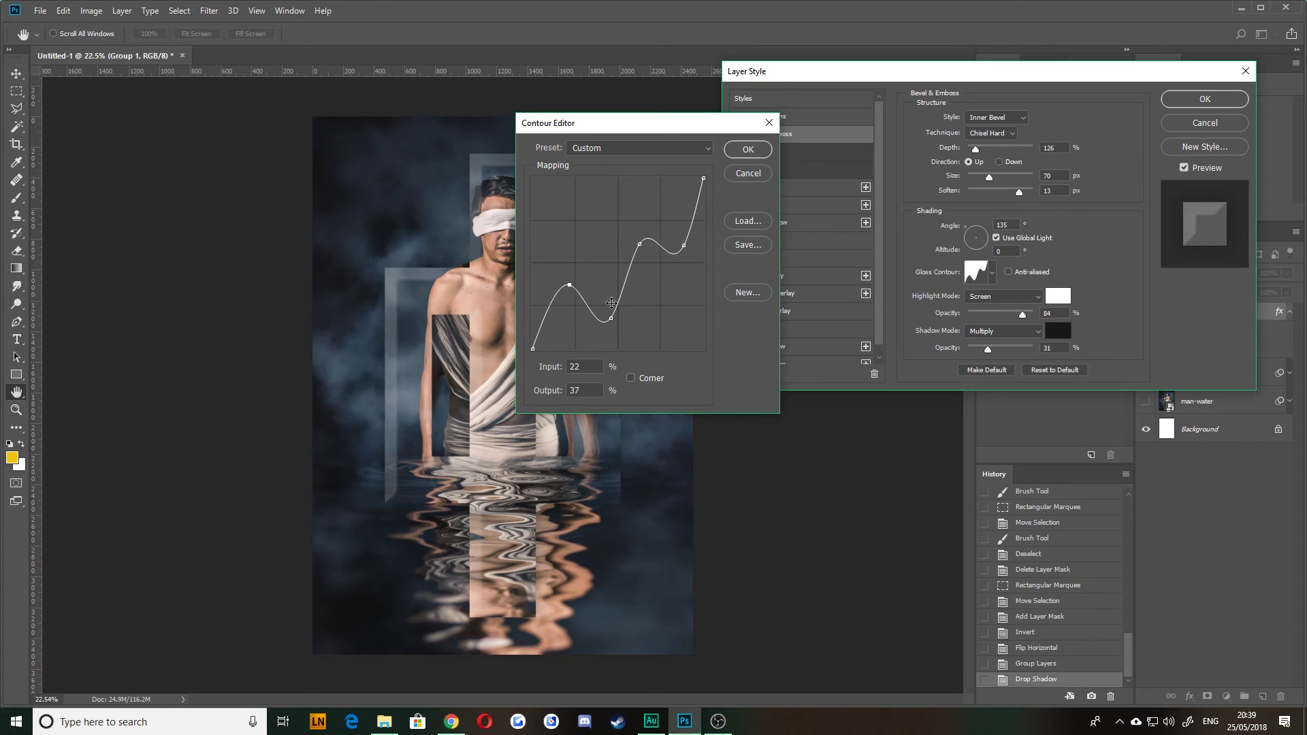
{"action": "left_click", "coordinate": [771, 150]}
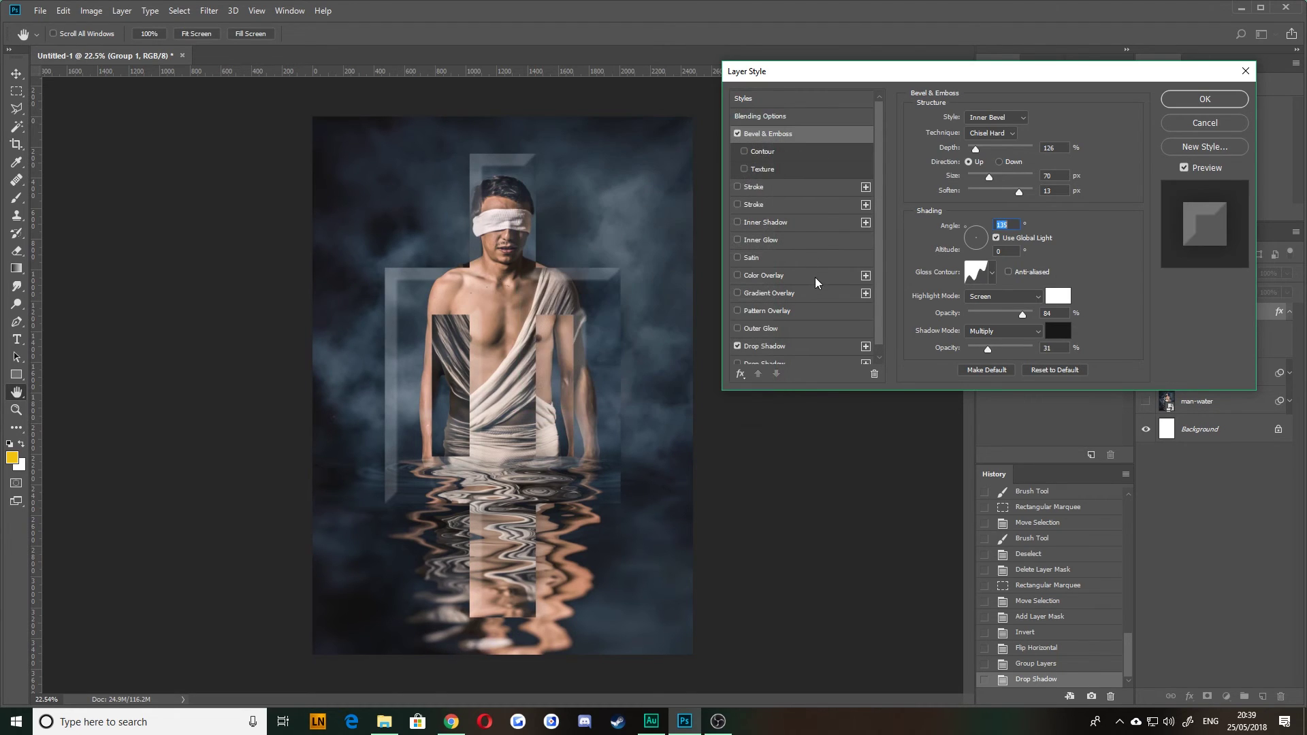
{"action": "left_click", "coordinate": [975, 297]}
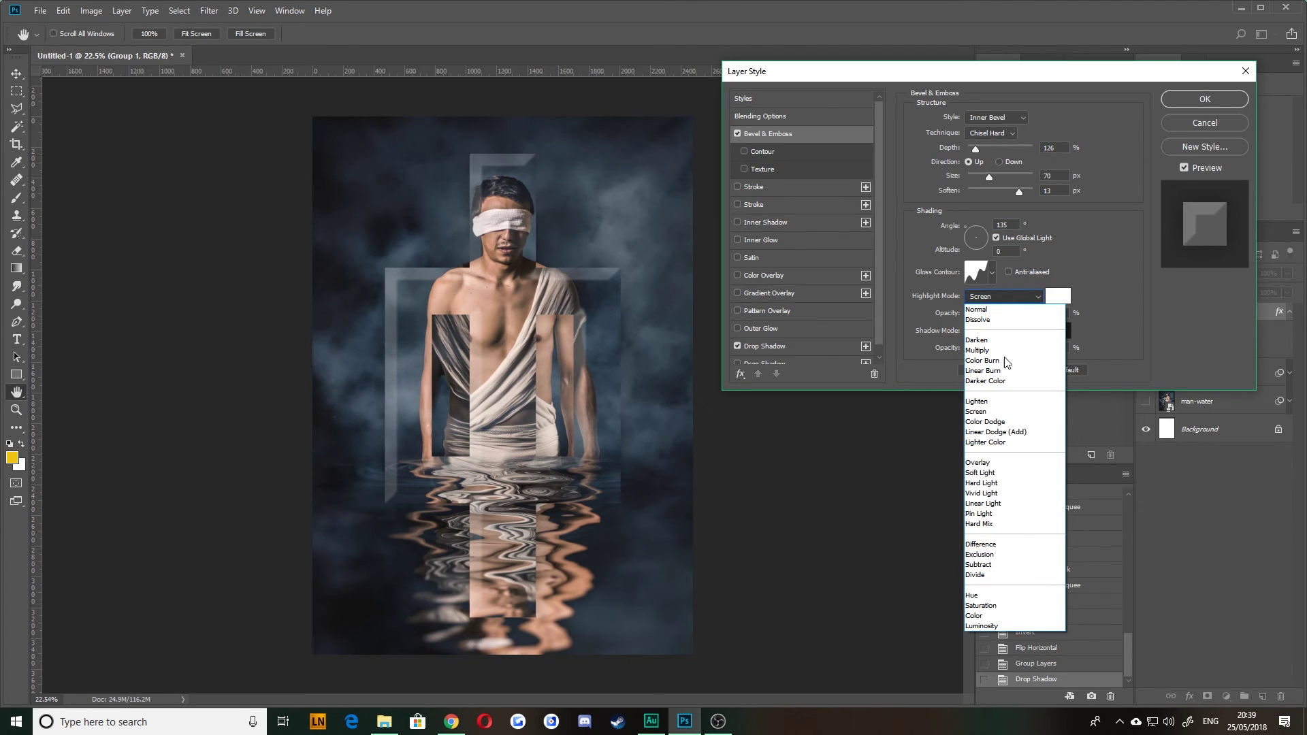
{"action": "left_click", "coordinate": [930, 247]}
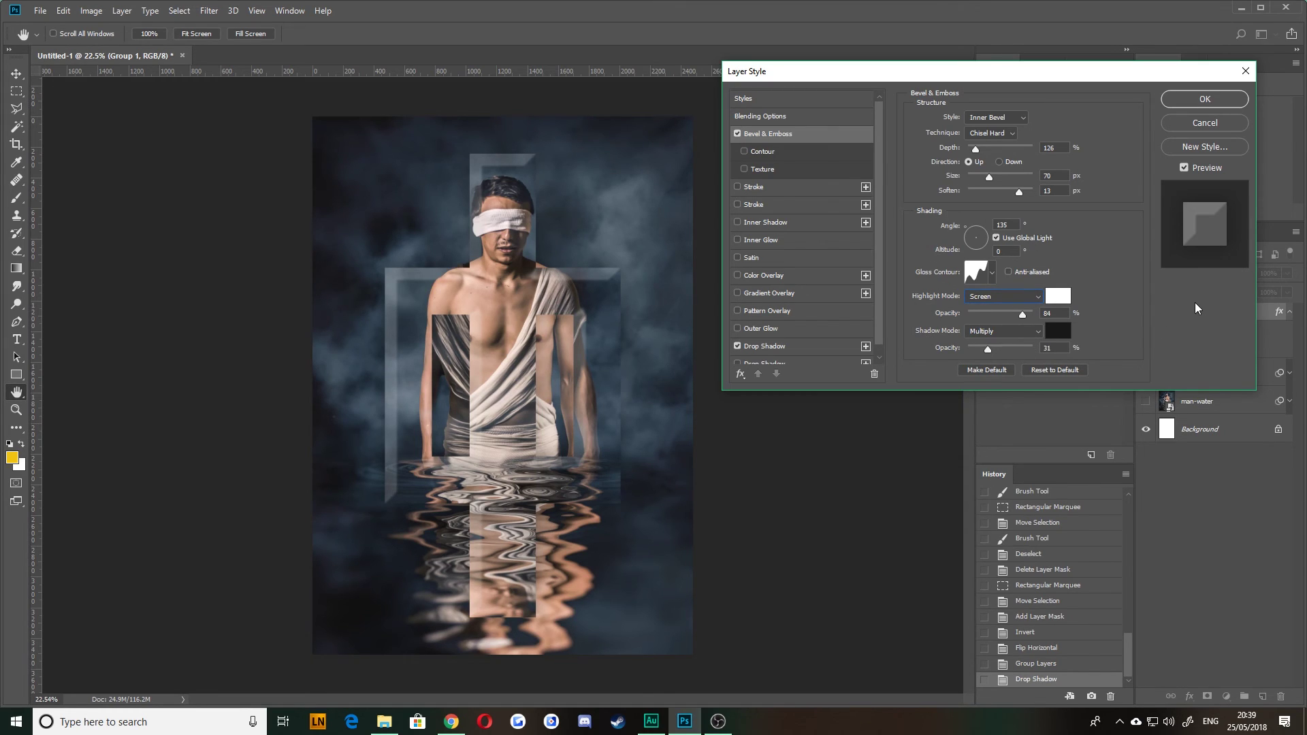
{"action": "left_click", "coordinate": [737, 134]}
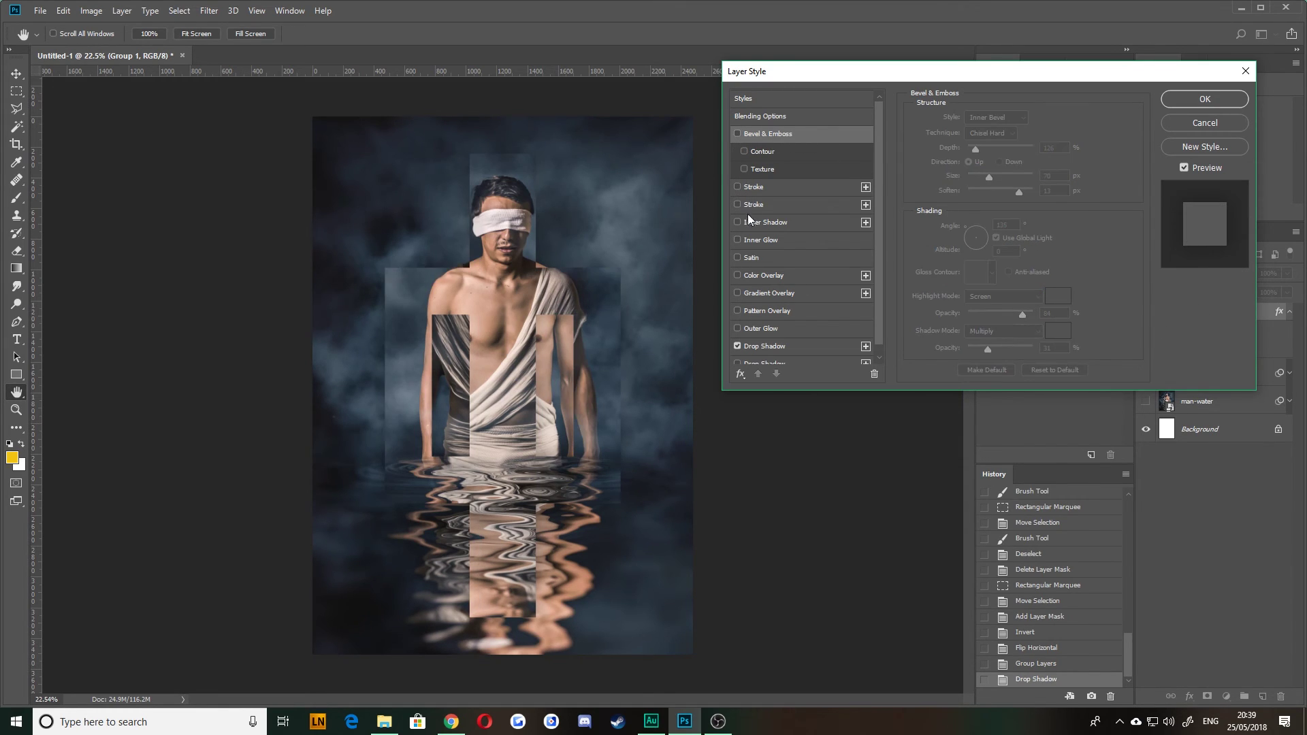
- Add a red ff0000 stroke to Group 1
{"action": "left_click", "coordinate": [736, 187]}
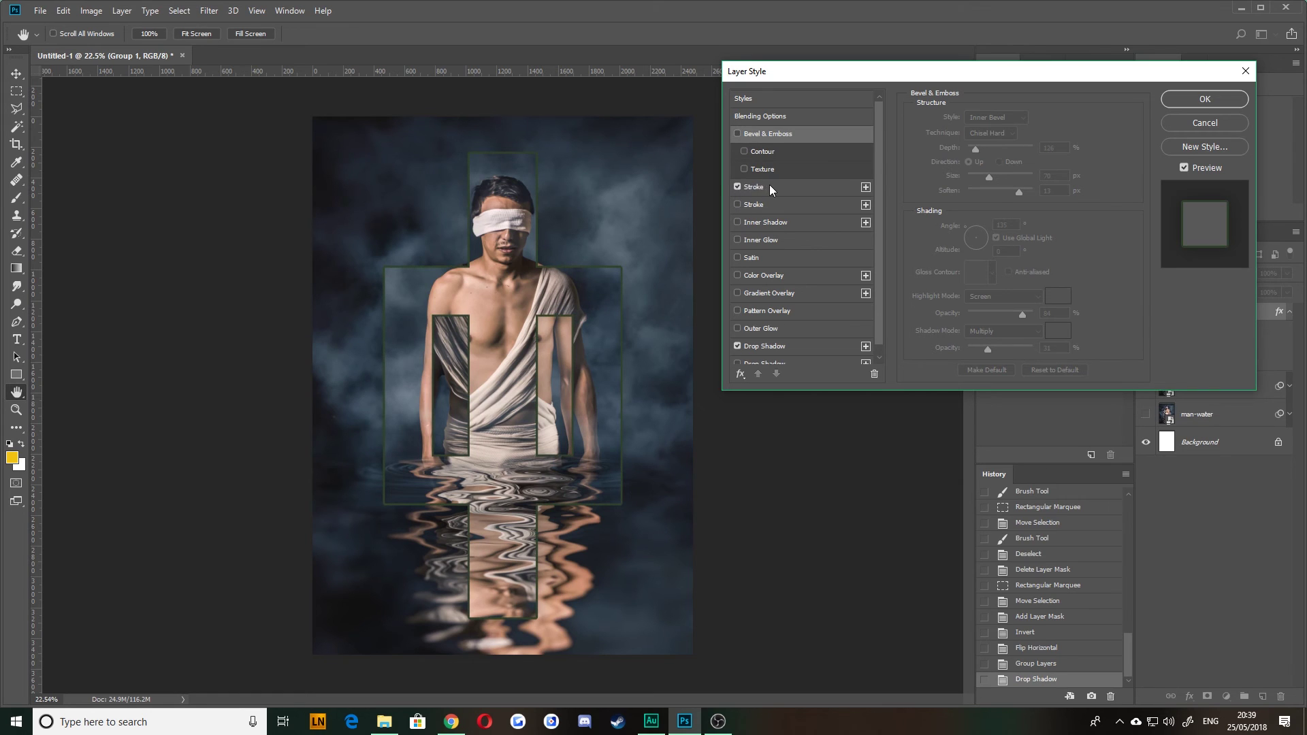
{"action": "left_click", "coordinate": [769, 186]}
{"action": "left_click", "coordinate": [941, 218]}
{"action": "type", "text": "ff0000"}
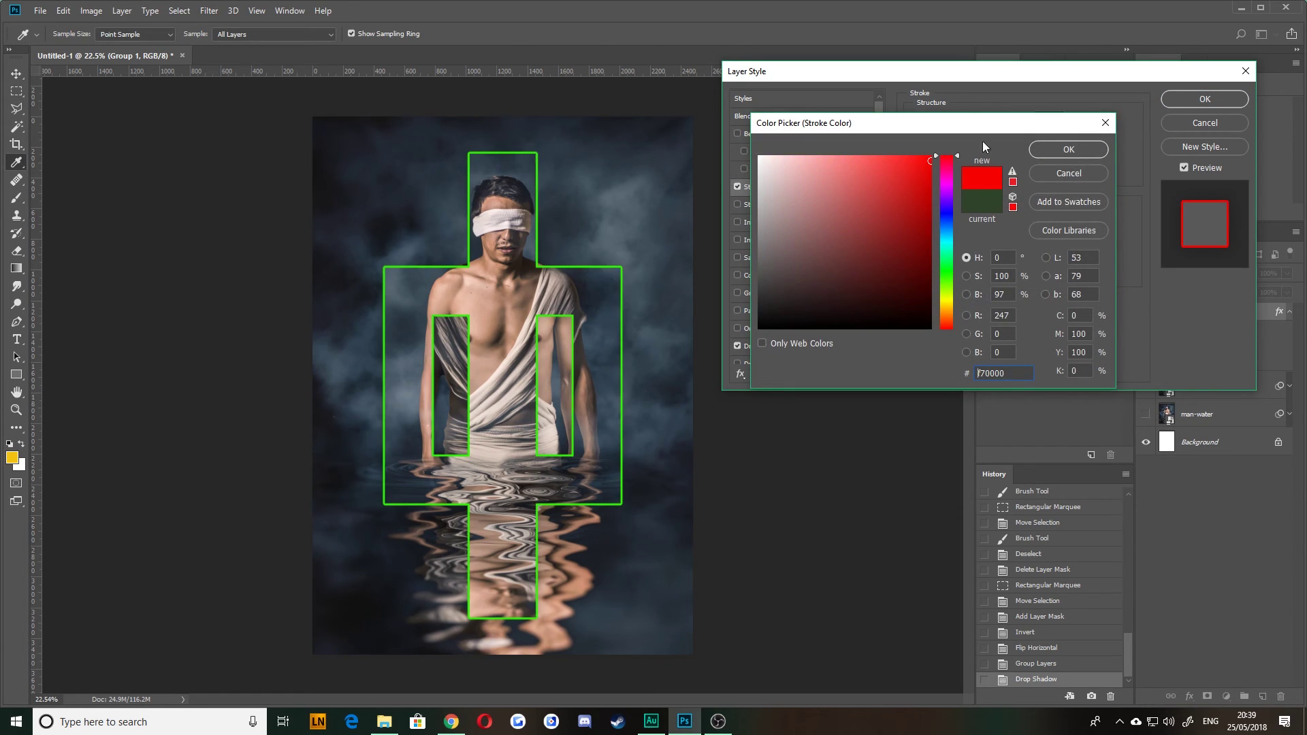
{"action": "left_click", "coordinate": [1087, 147]}
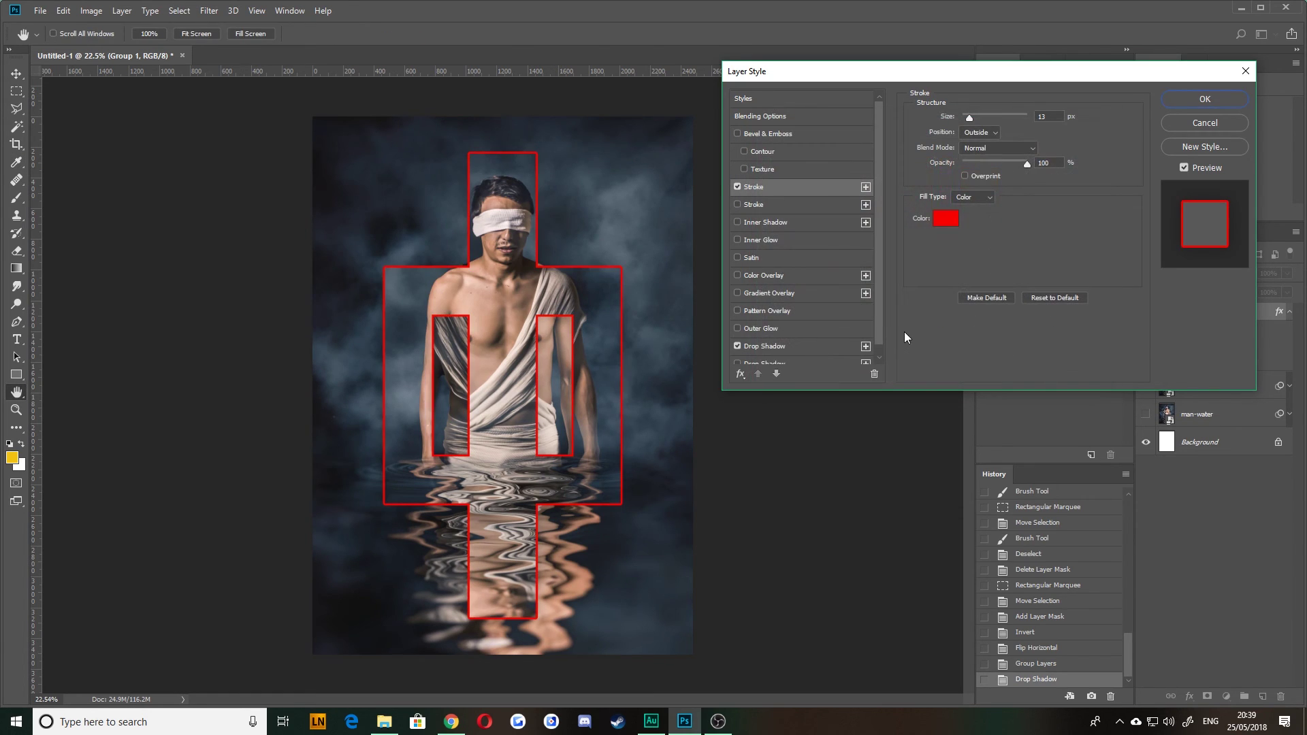
- Try an inner shadow with higher choke, then disable it and the stroke and commit
{"action": "left_click", "coordinate": [737, 222]}
{"action": "left_click", "coordinate": [764, 221]}
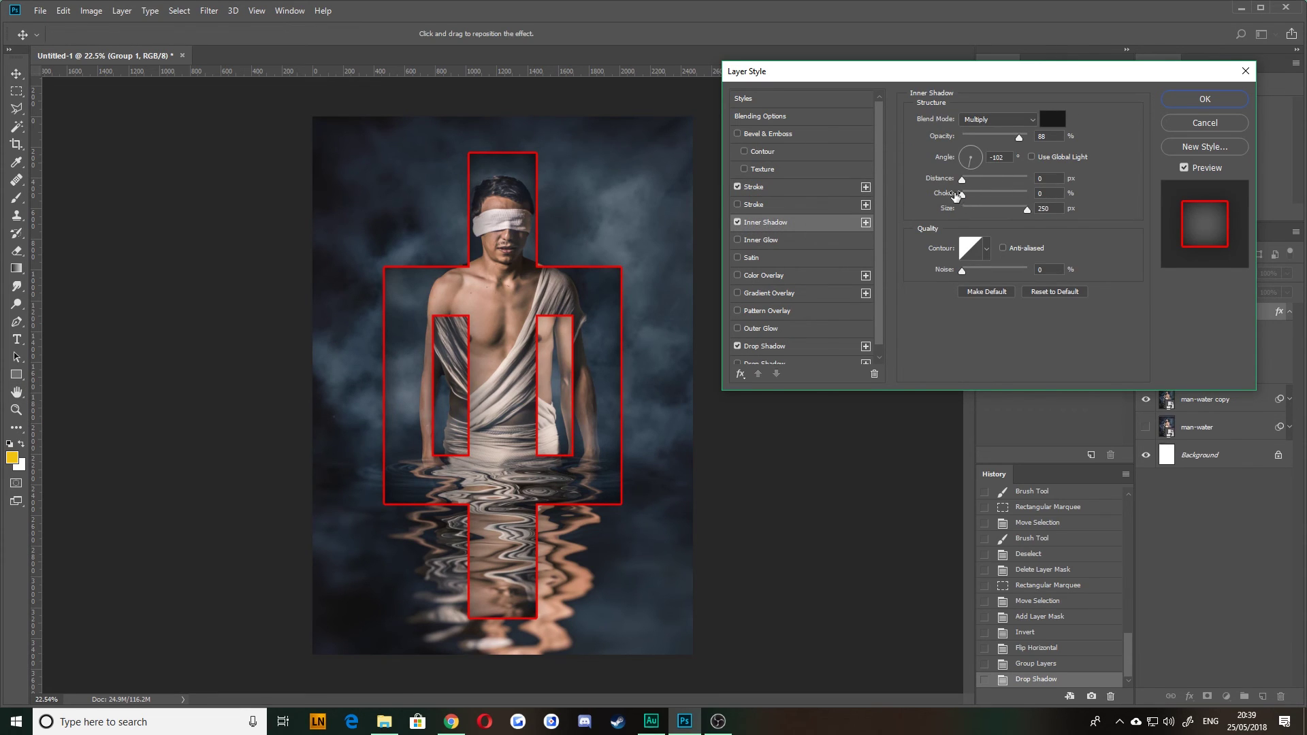
{"action": "left_click_drag", "start_coordinate": [956, 196], "coordinate": [989, 194]}
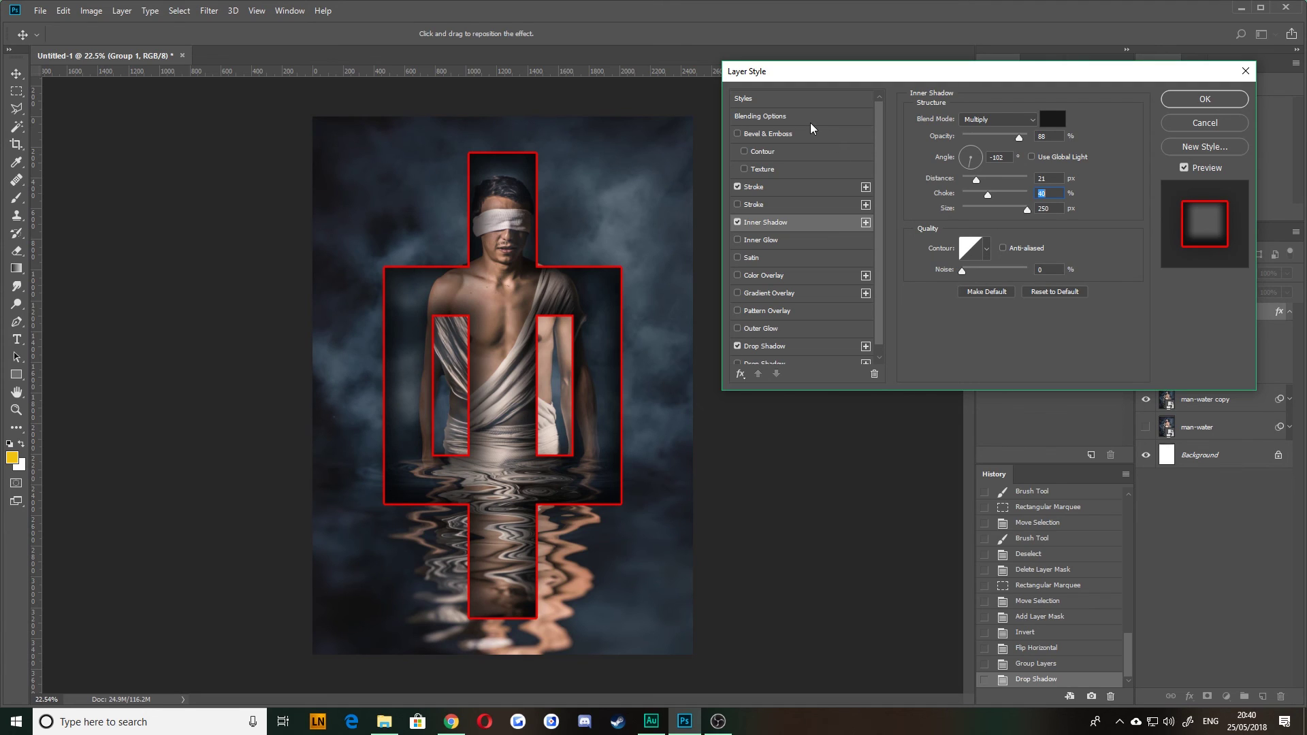
{"action": "left_click", "coordinate": [737, 187]}
{"action": "left_click", "coordinate": [738, 222]}
{"action": "scroll", "coordinate": [780, 293], "scroll_direction": "down", "scroll_amount": 1}
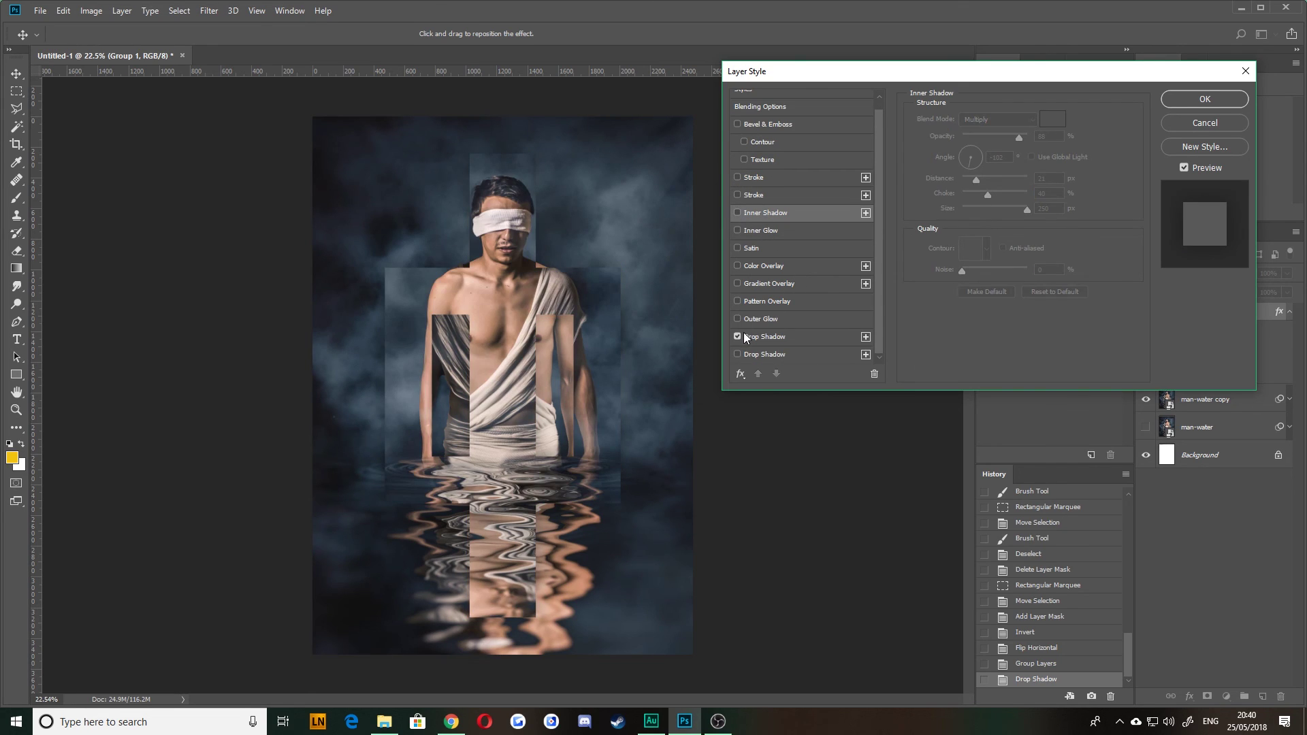
{"action": "left_click", "coordinate": [1202, 102]}
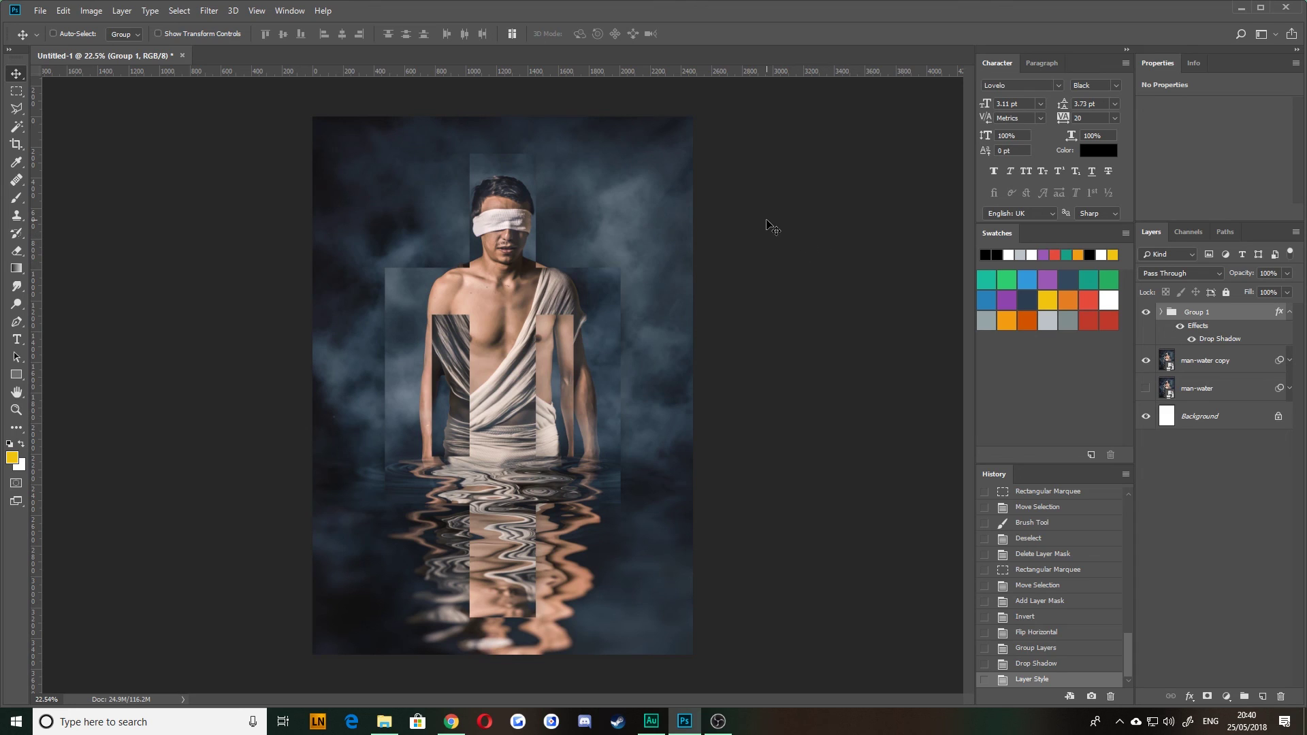
{"action": "left_click", "coordinate": [1206, 271]}
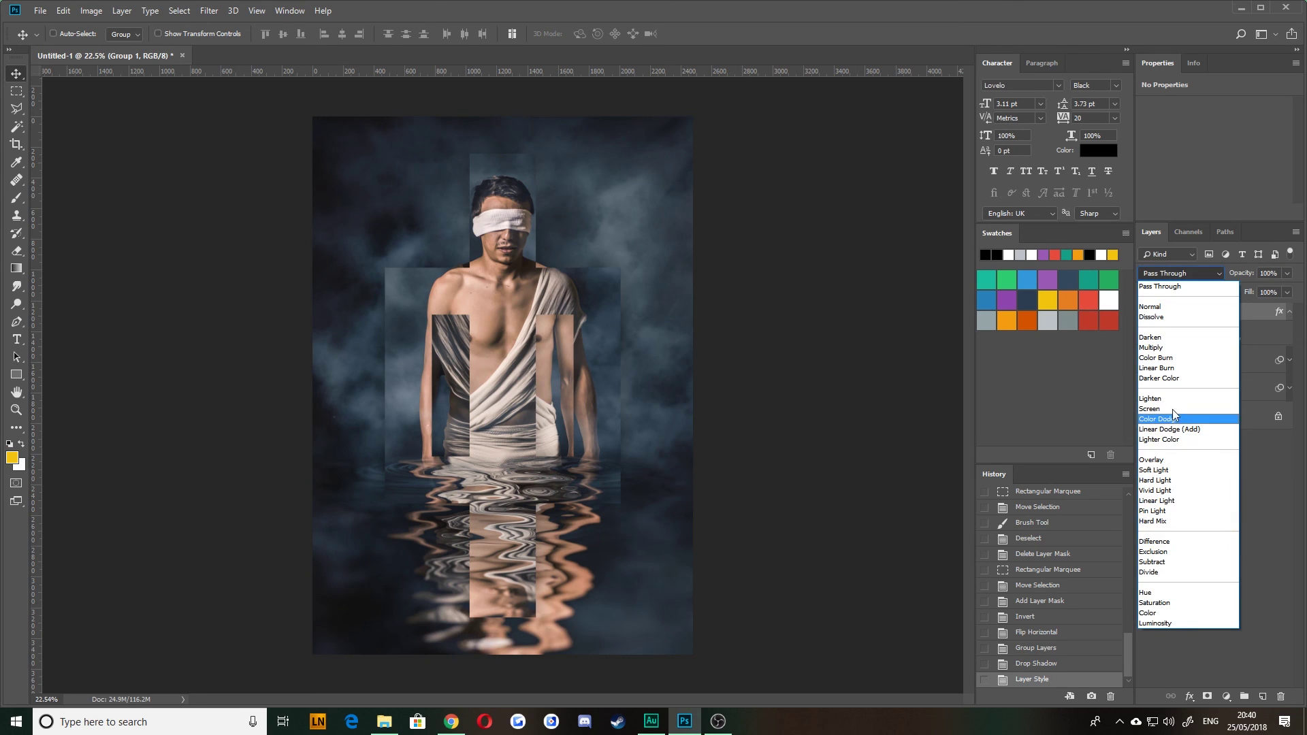
{"action": "left_click", "coordinate": [1120, 423]}
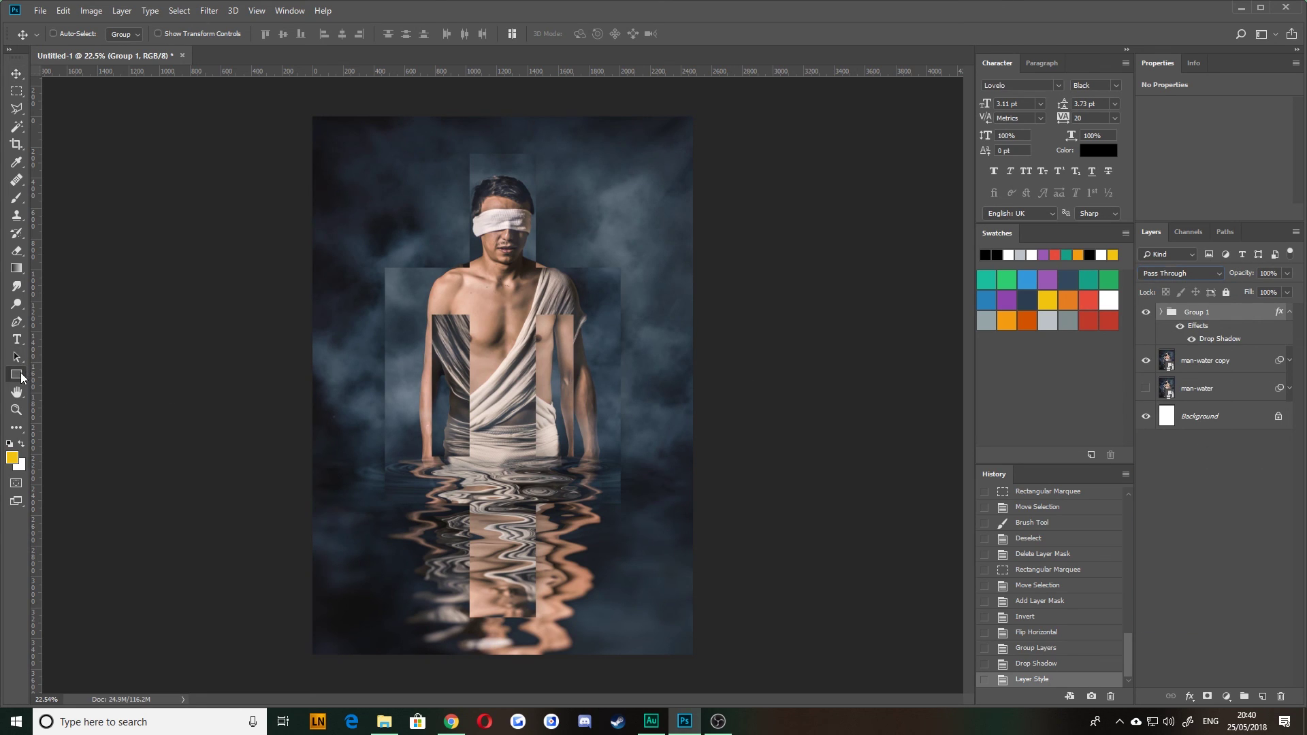
{"action": "left_click", "coordinate": [18, 376]}
{"action": "mouse_move", "coordinate": [425, 179]}
{"action": "left_mouse_down"}
{"action": "mouse_move", "coordinate": [692, 541]}
{"action": "mouse_move", "coordinate": [692, 527]}
{"action": "left_mouse_up"}
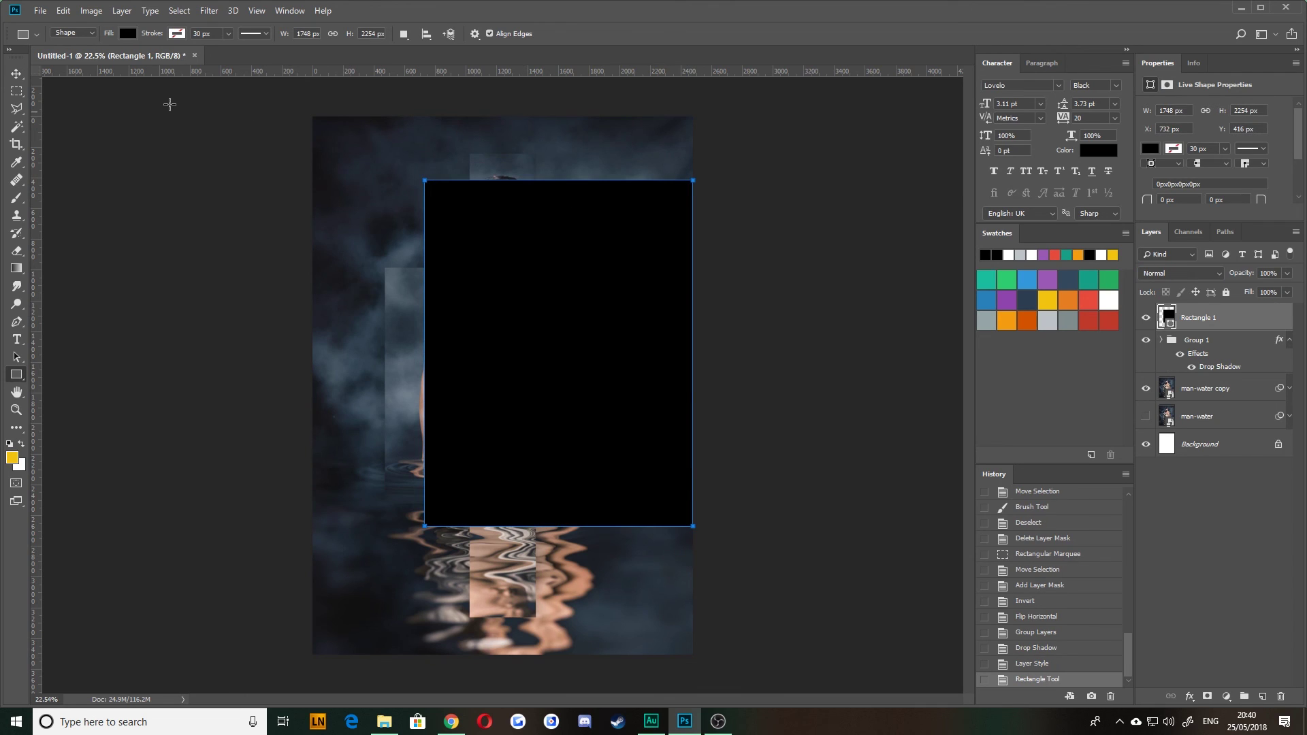
{"action": "left_click", "coordinate": [16, 74]}
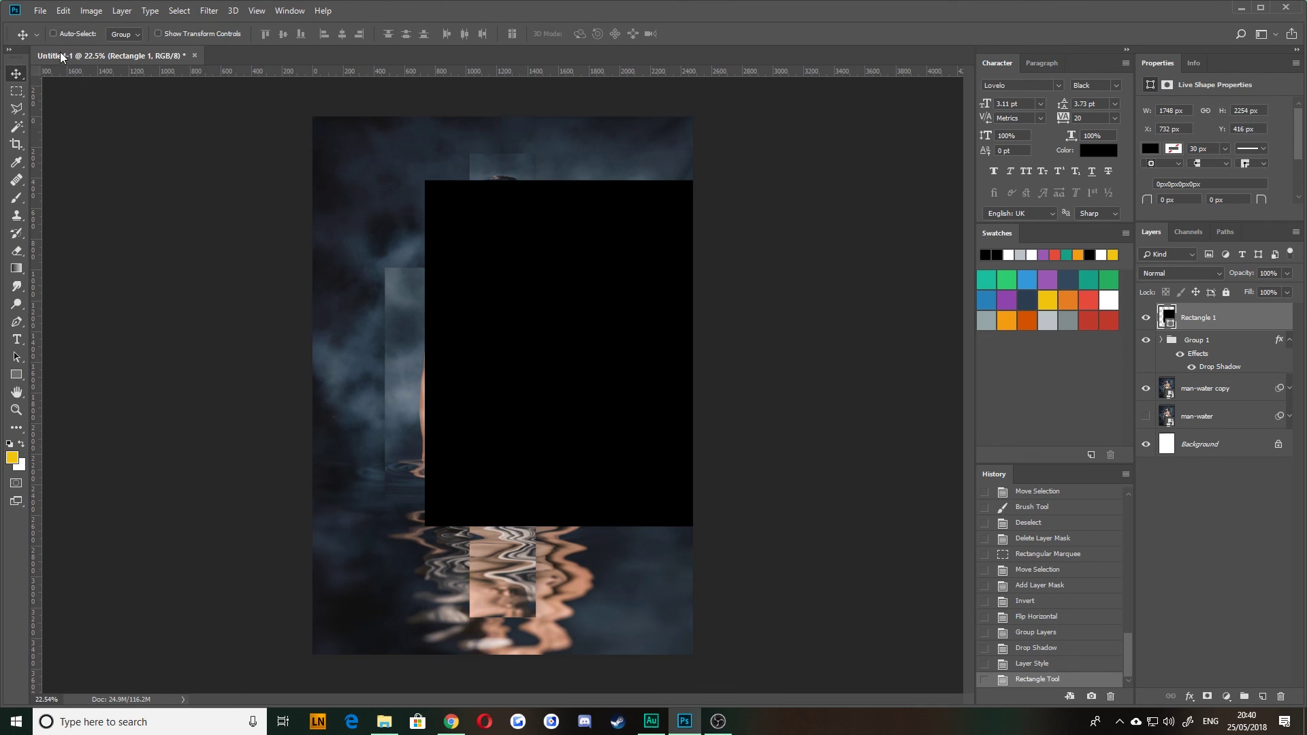
{"action": "key", "text": "Delete"}
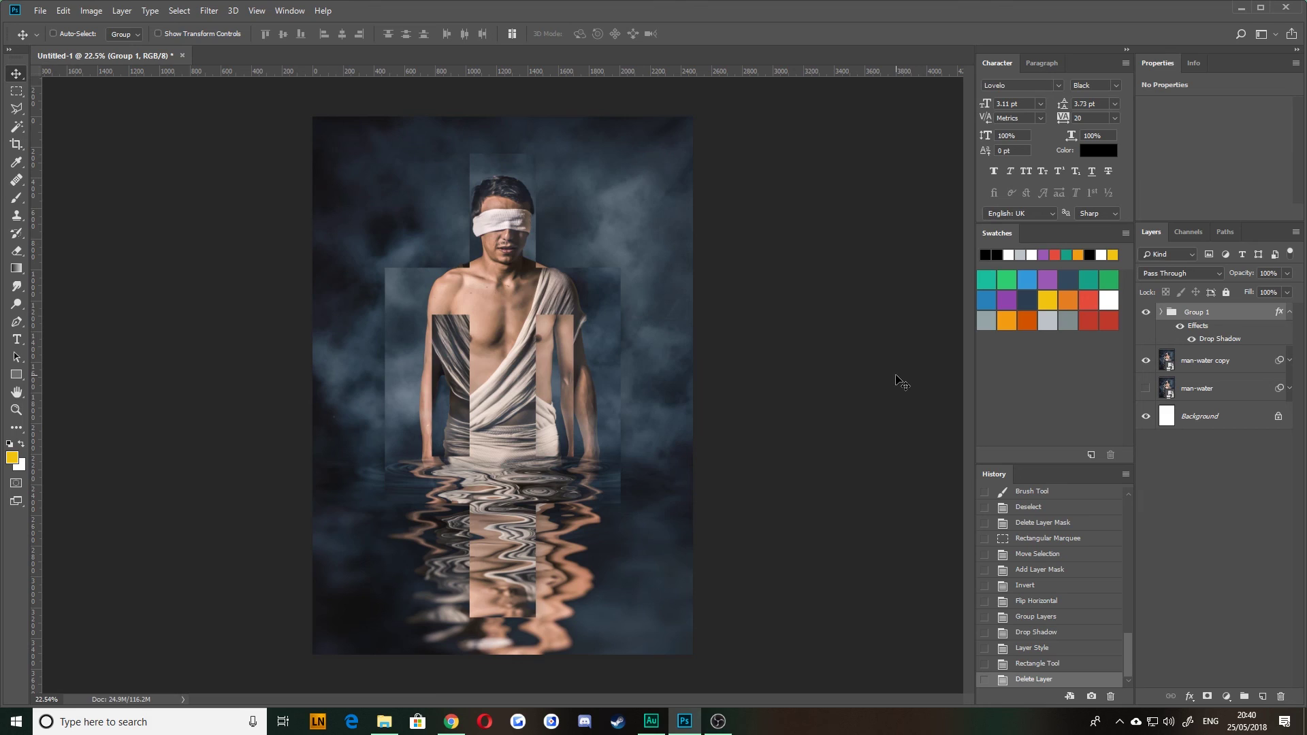